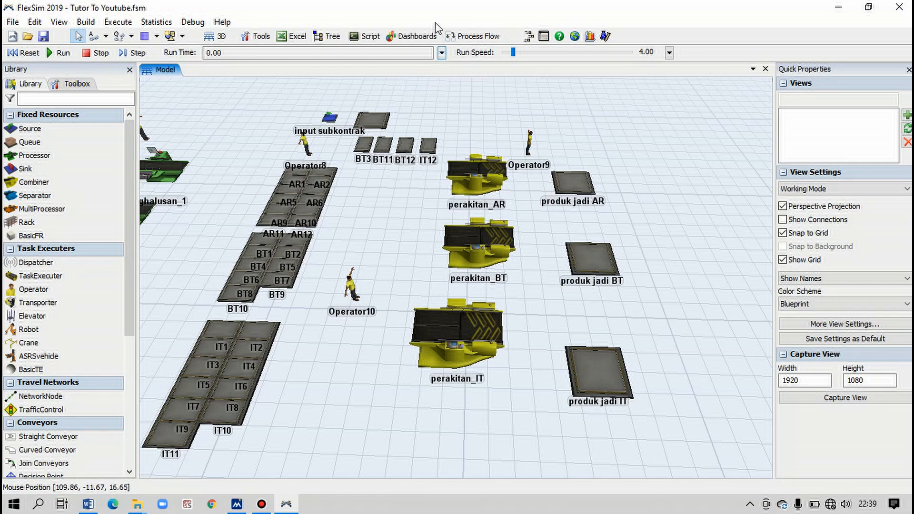
- Add a new dashboard and widen its pane beside the 3D model view
click(417, 38)
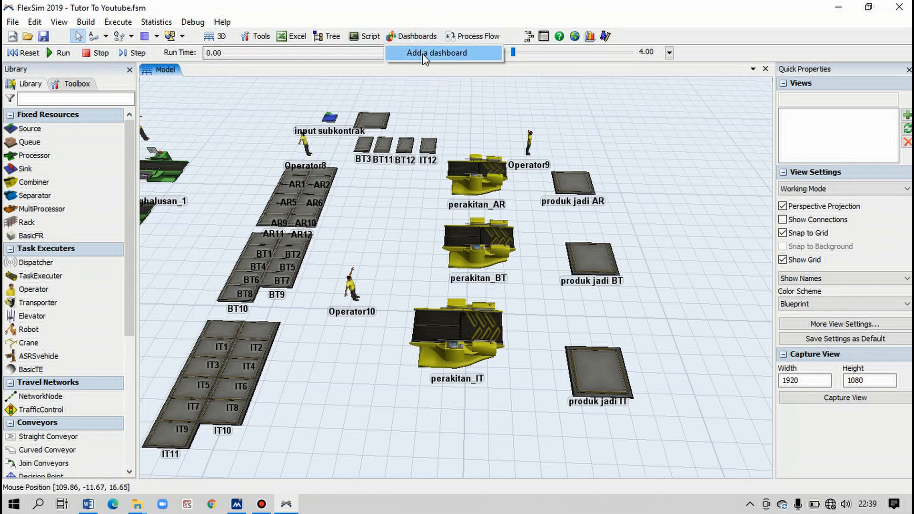
click(425, 54)
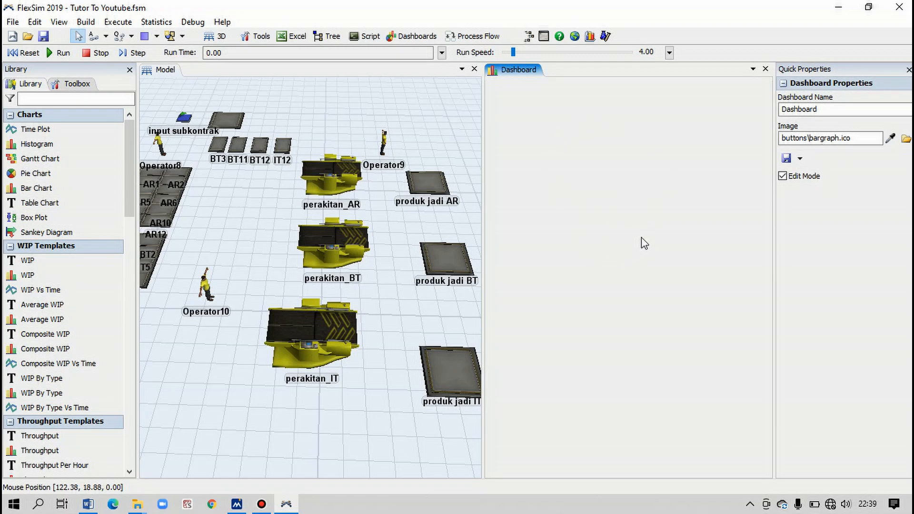
drag(482, 132, 435, 126)
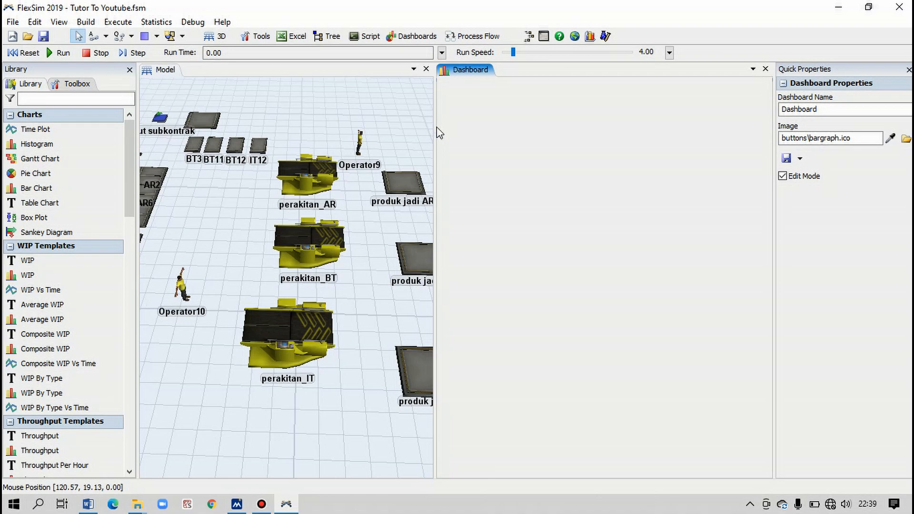
drag(435, 129, 452, 130)
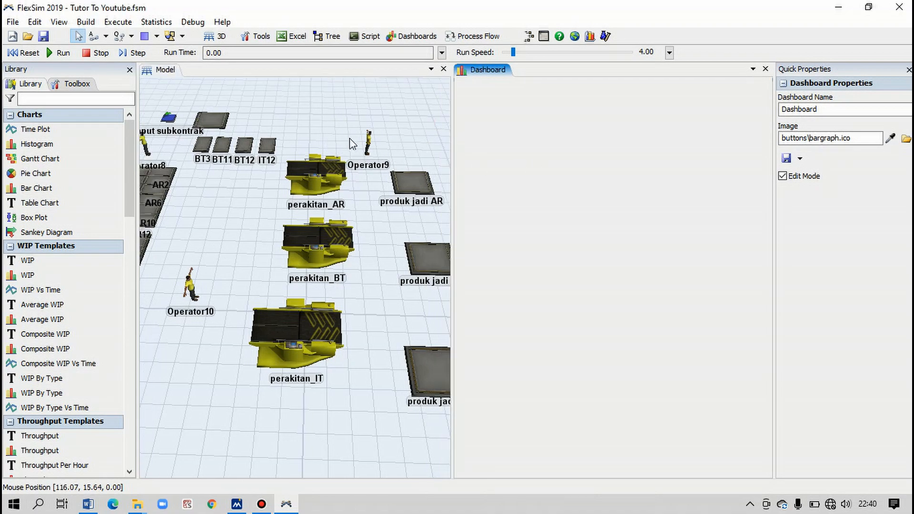
- Enable the display of legacy charts in the dashboard library in the global environment preferences
click(13, 22)
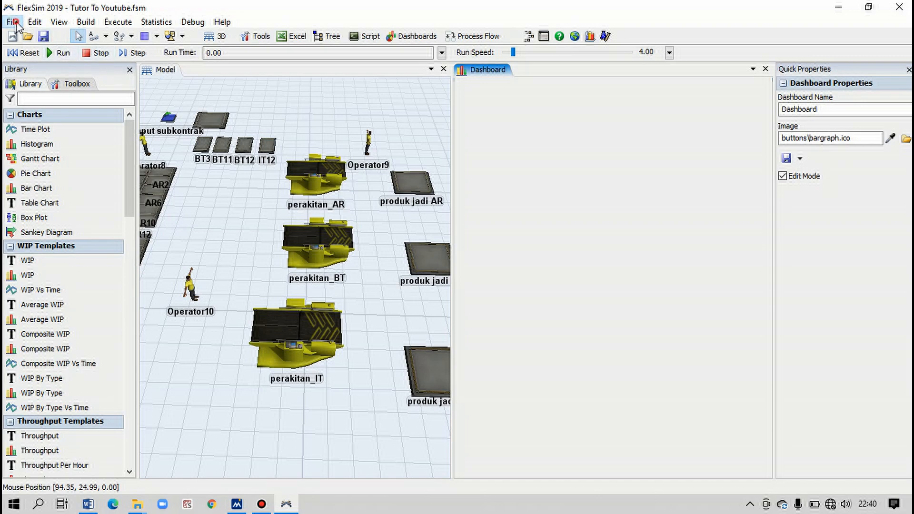
click(74, 186)
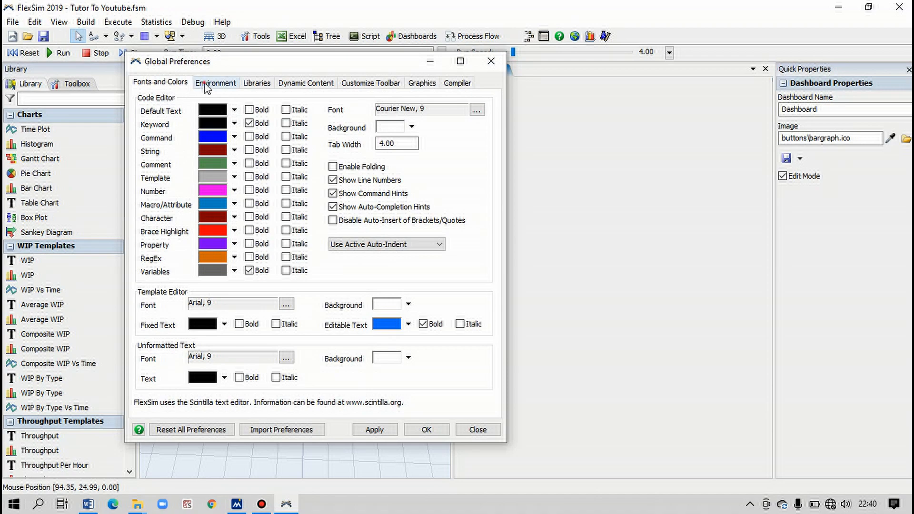
click(206, 86)
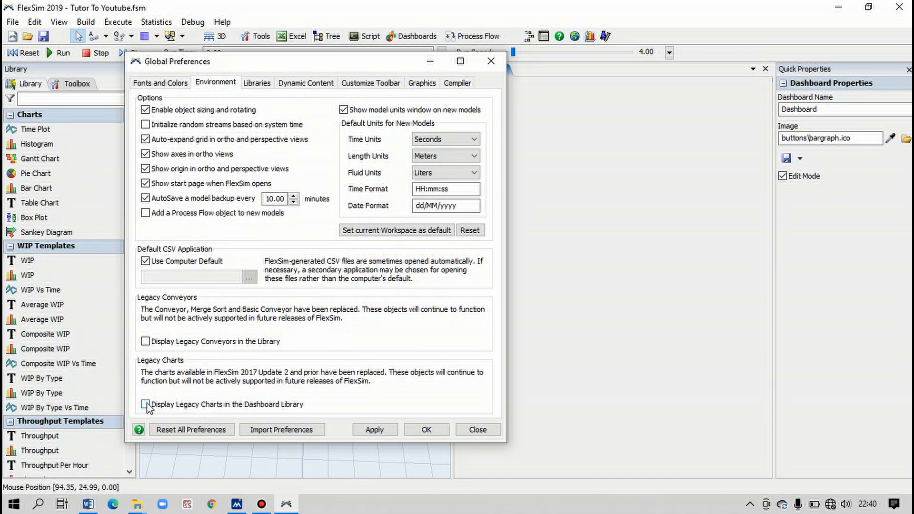
click(146, 405)
click(375, 430)
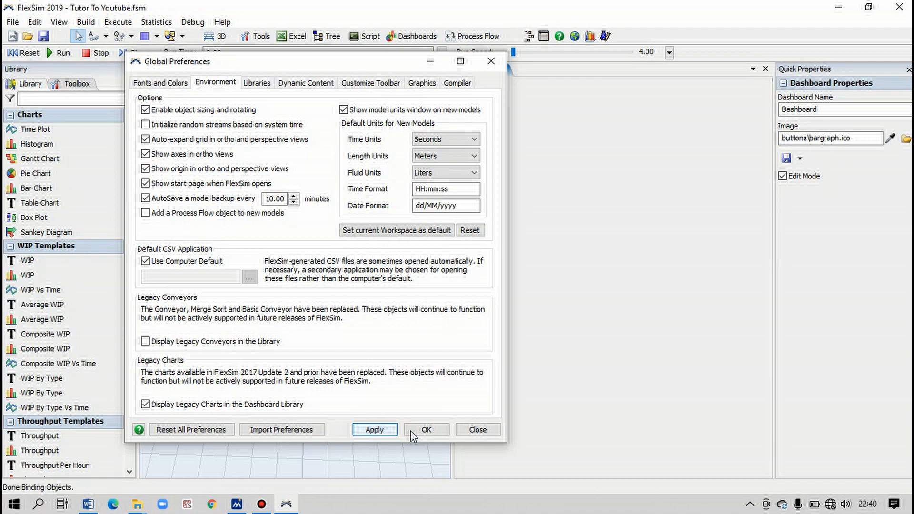
click(410, 431)
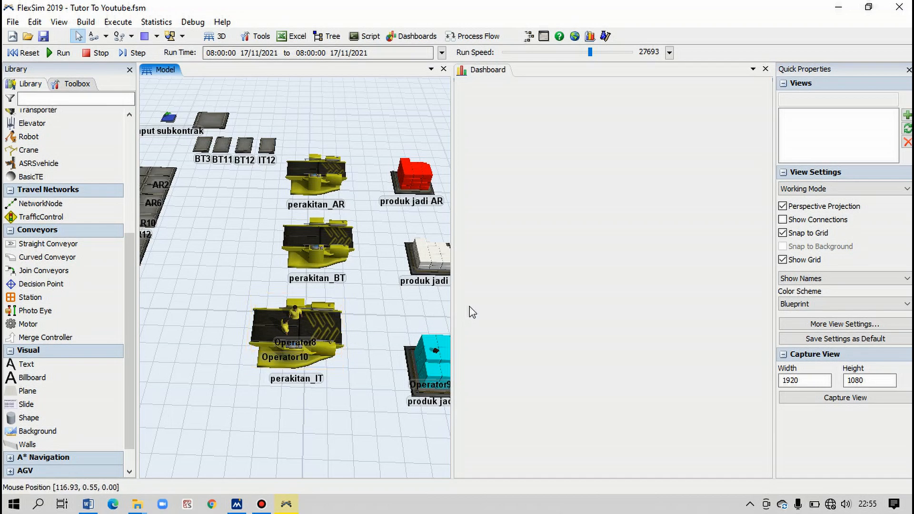
- Add a Throughput Per Hour text table to the dashboard and name it "Tabel Throughput Per Hour Antrian"
click(543, 292)
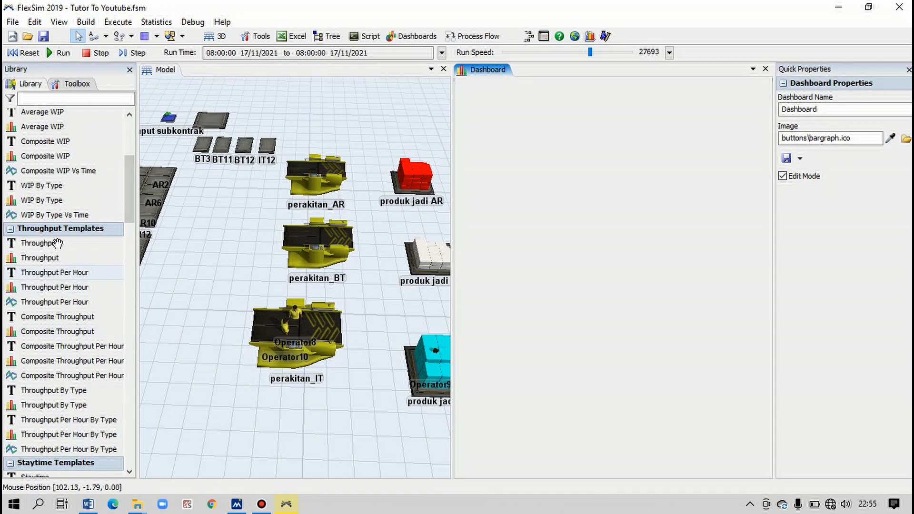
scroll(41, 240, down, 2)
scroll(42, 240, up, 2)
scroll(39, 240, up, 2)
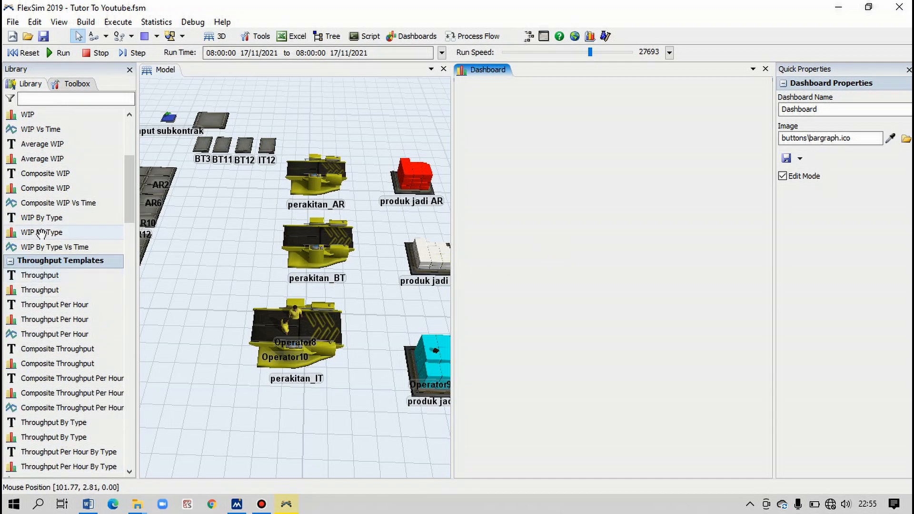
scroll(46, 257, down, 2)
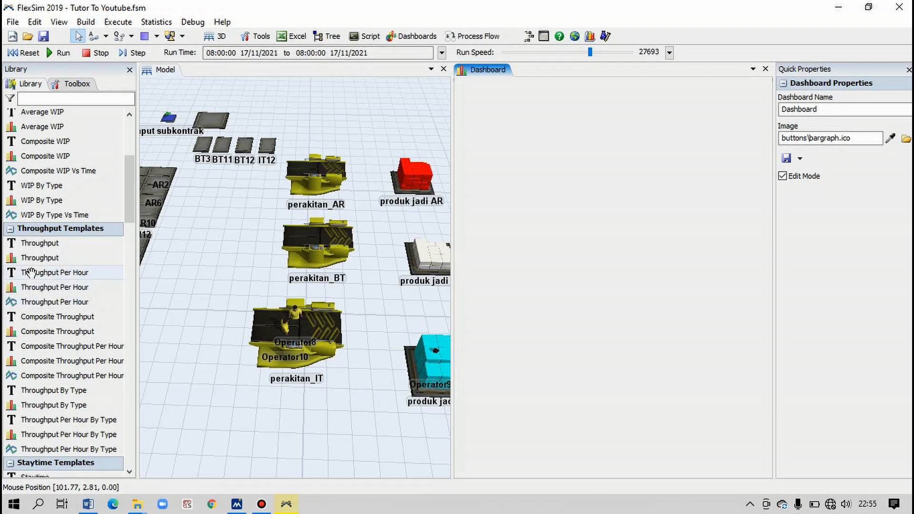
drag(30, 273, 531, 160)
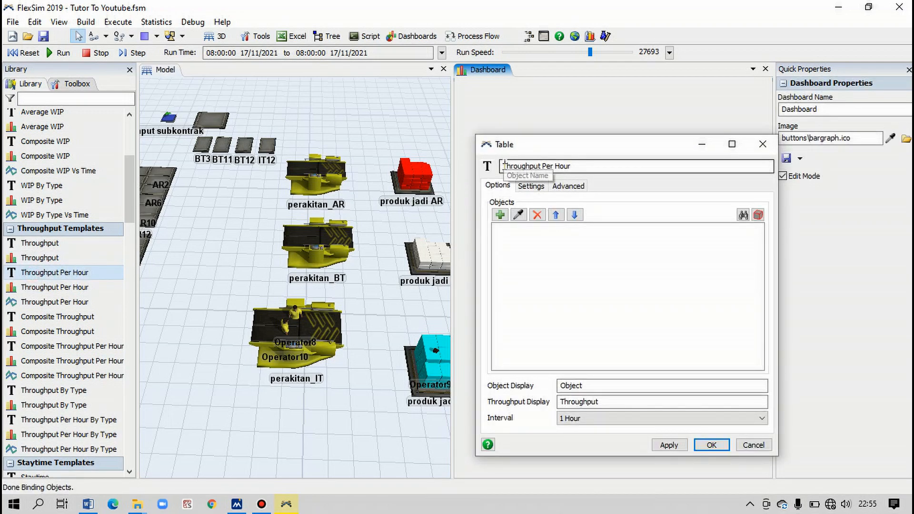
click(545, 166)
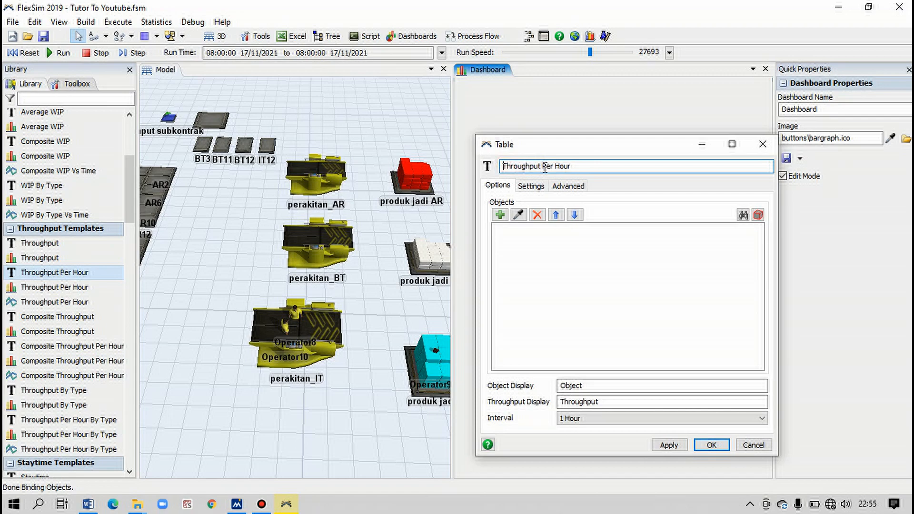
text(Tabel)
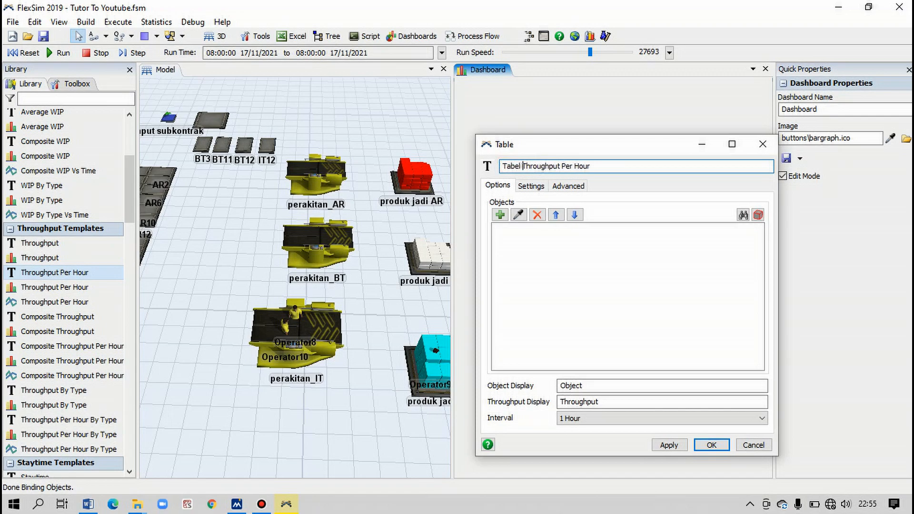
click(627, 166)
text(Antrian)
- Add the queues antrian pemotongan, pelubangan, pemahatan, penggabungan, pembubutan and penghalusan to the table's objects and apply the settings
click(497, 218)
click(515, 229)
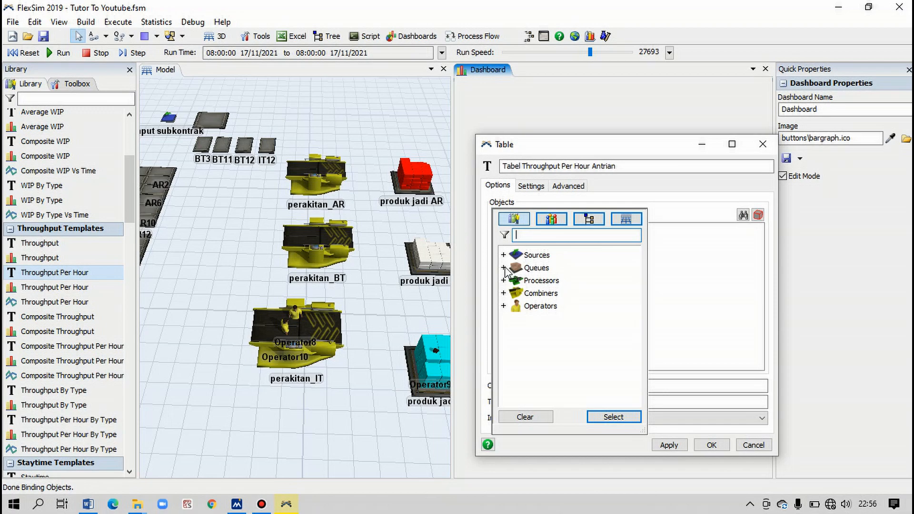
click(503, 268)
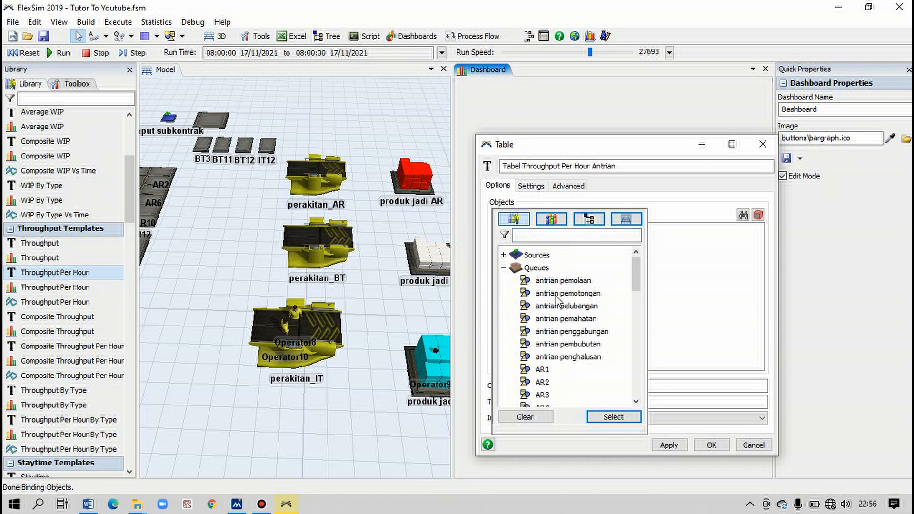
scroll(556, 296, down, 2)
scroll(557, 296, up, 1)
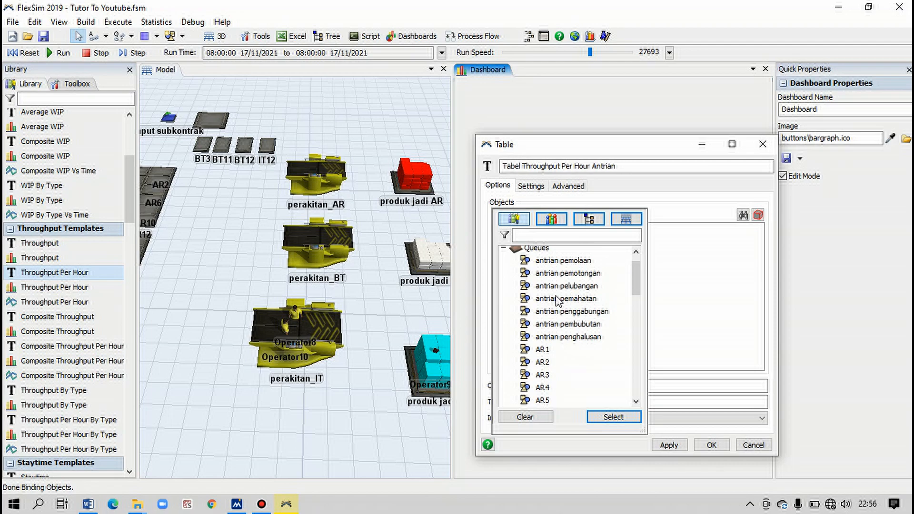
click(574, 274)
ctrl+click(581, 288)
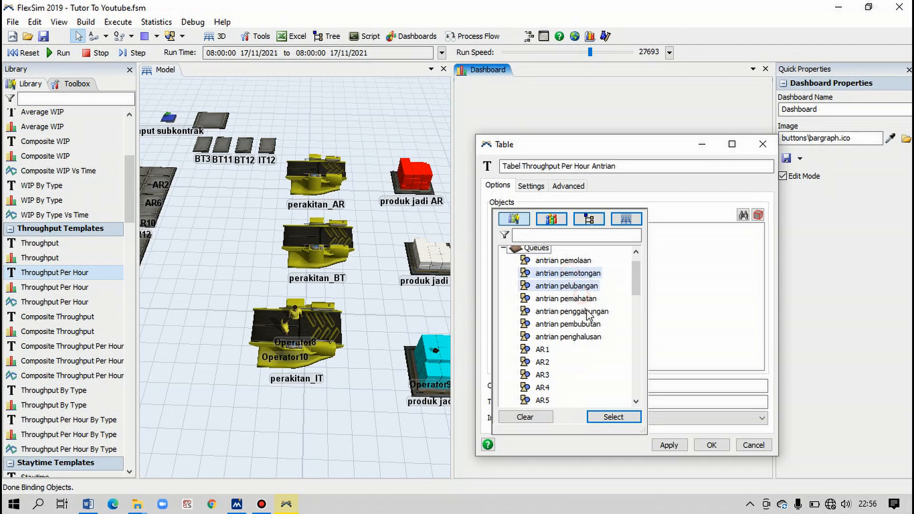
ctrl+click(589, 299)
ctrl+click(588, 312)
ctrl+click(590, 325)
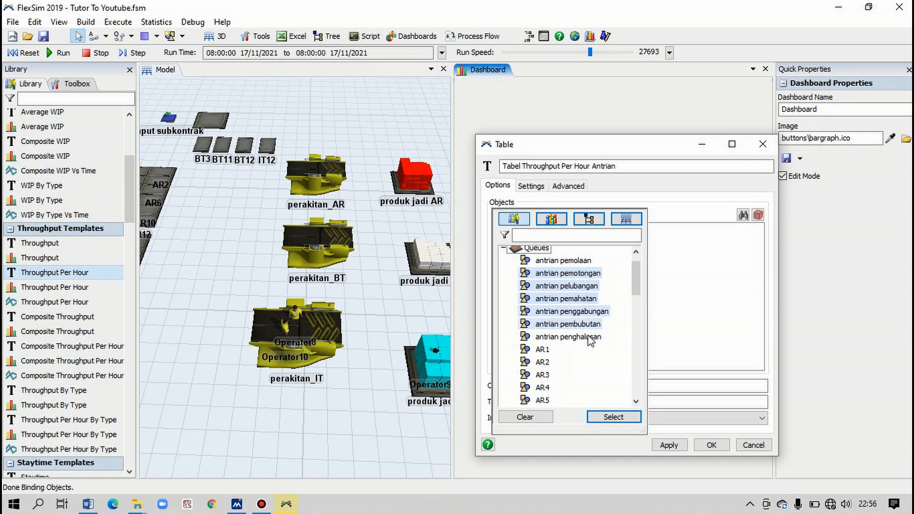
ctrl+click(590, 337)
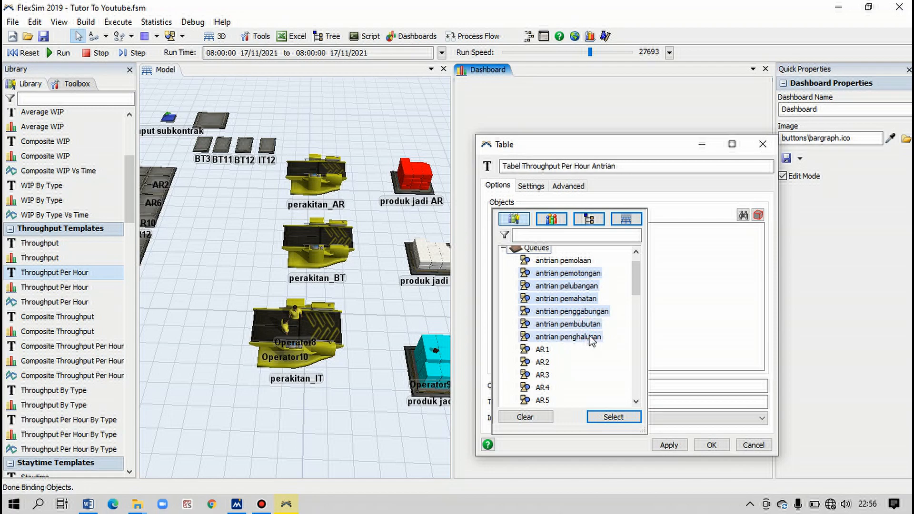
click(622, 418)
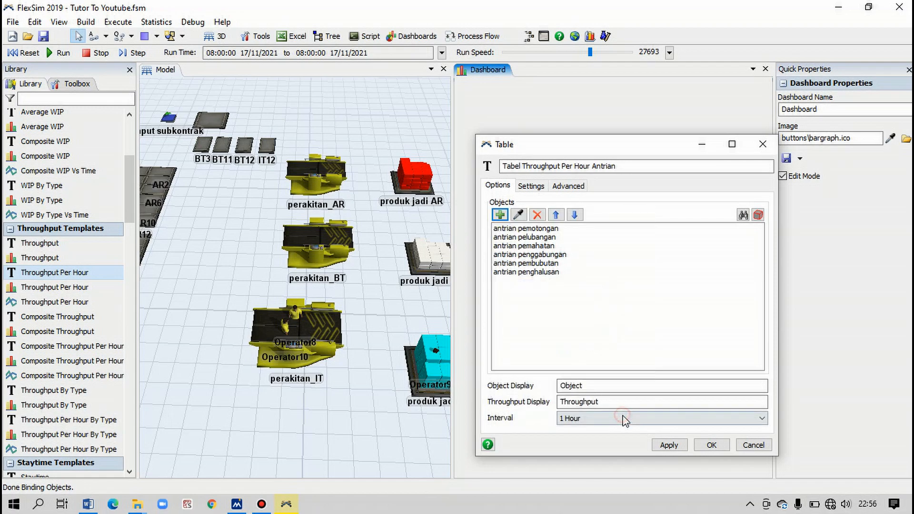
click(682, 446)
click(712, 445)
- Move the throughput table to the upper-left corner of the dashboard canvas
click(599, 370)
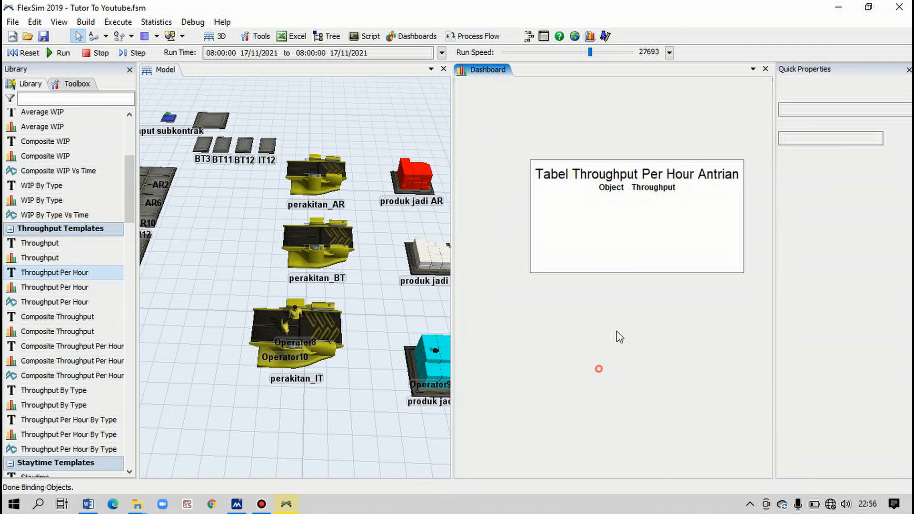
click(611, 164)
drag(612, 159, 554, 97)
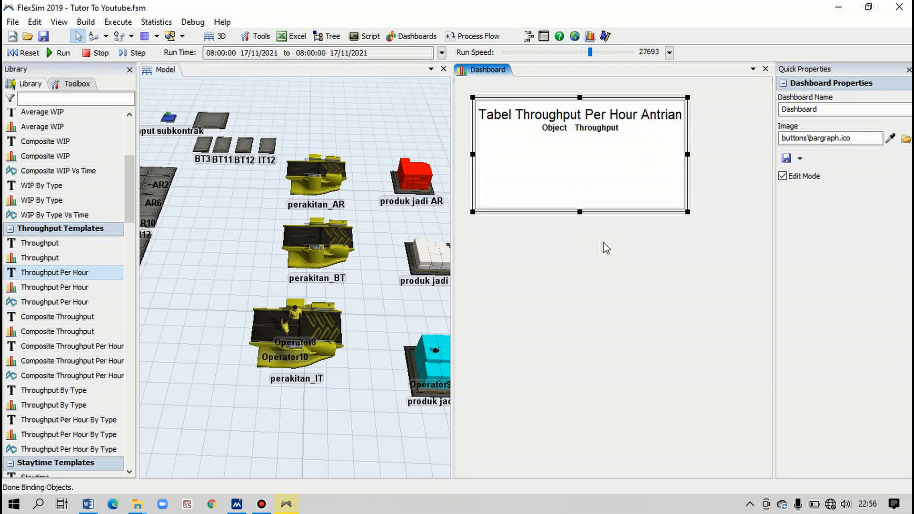
- Add a Throughput Per Hour bar chart below the table and name it "Bar Chart Throughput Per Hour Antrian"
drag(56, 288, 493, 253)
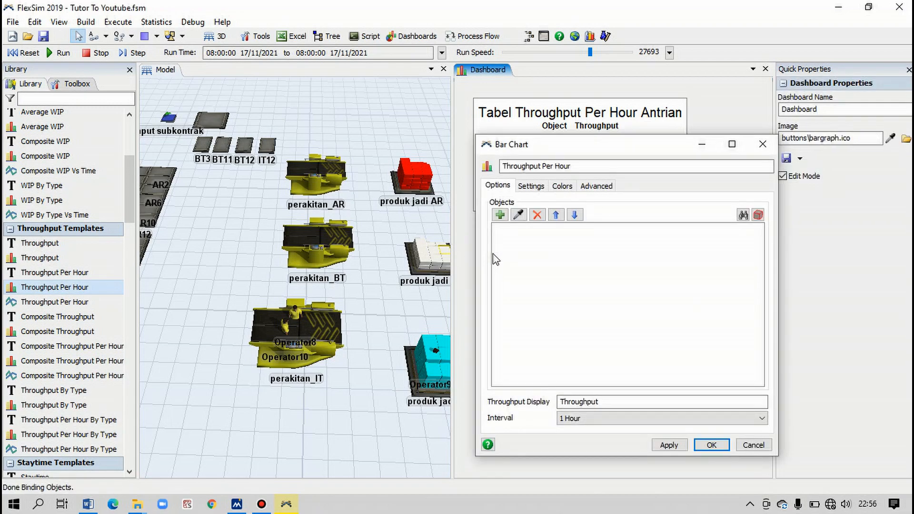
click(507, 166)
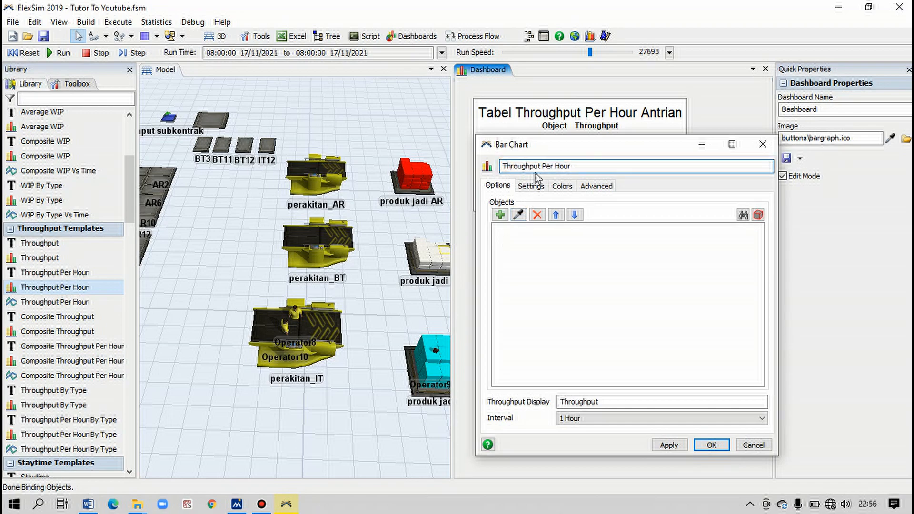
text(Bar Chart)
click(668, 165)
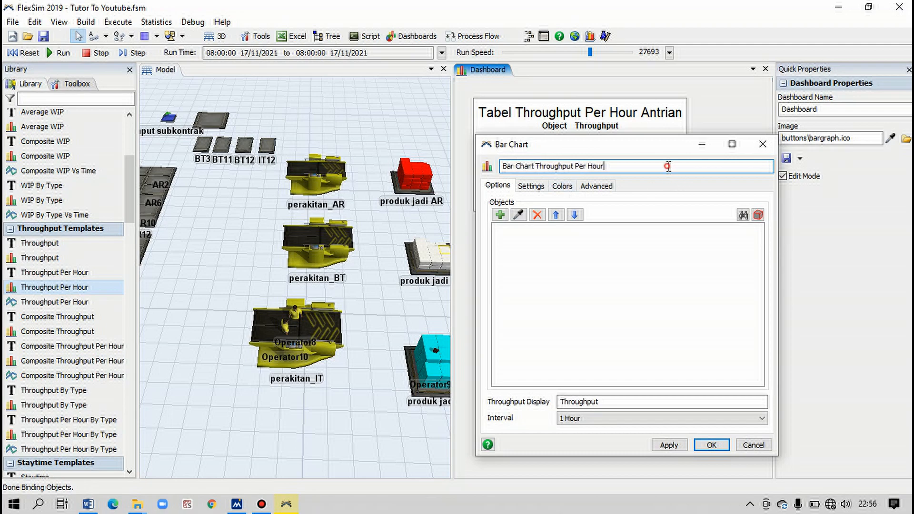
text(Antrian)
- Add the queues antrian pemotongan, pelubangan, pemahatan, penggabungan, pembubutan and penghalusan to the bar chart's objects and accept the settings
click(500, 215)
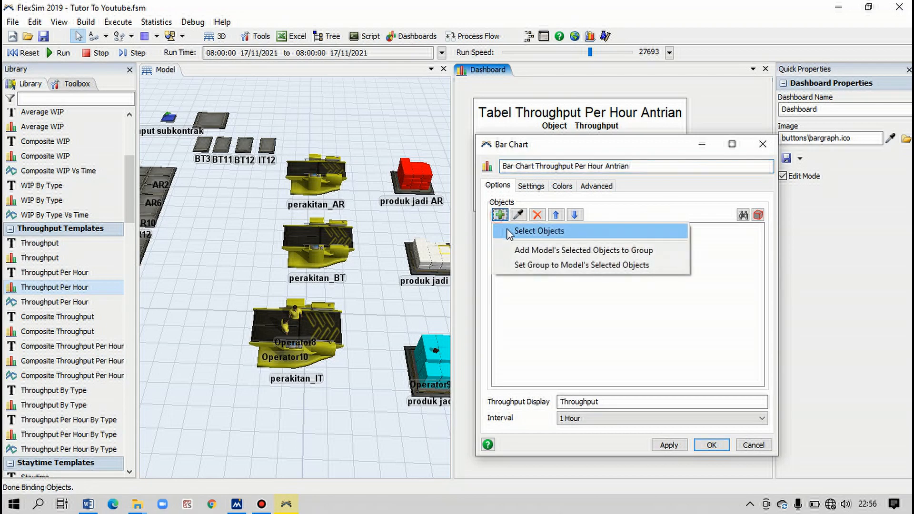
click(511, 233)
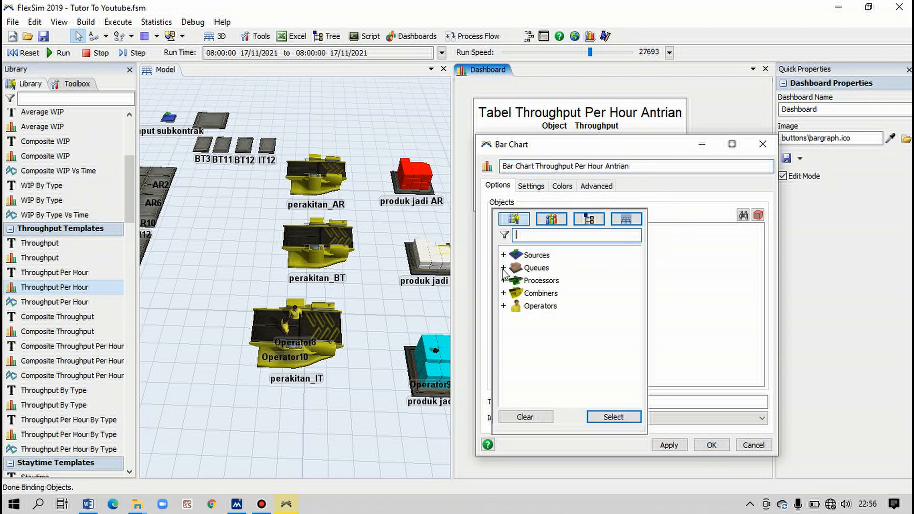
click(503, 269)
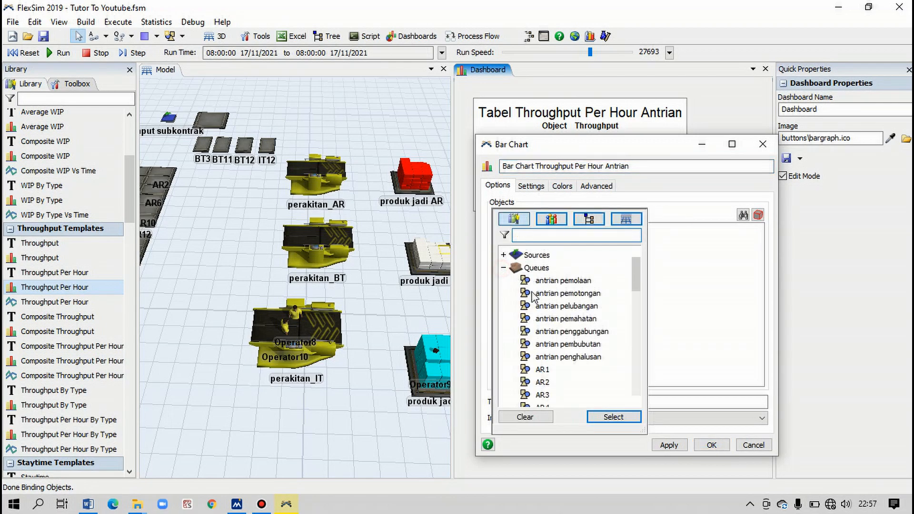
ctrl+click(553, 306)
ctrl+click(562, 320)
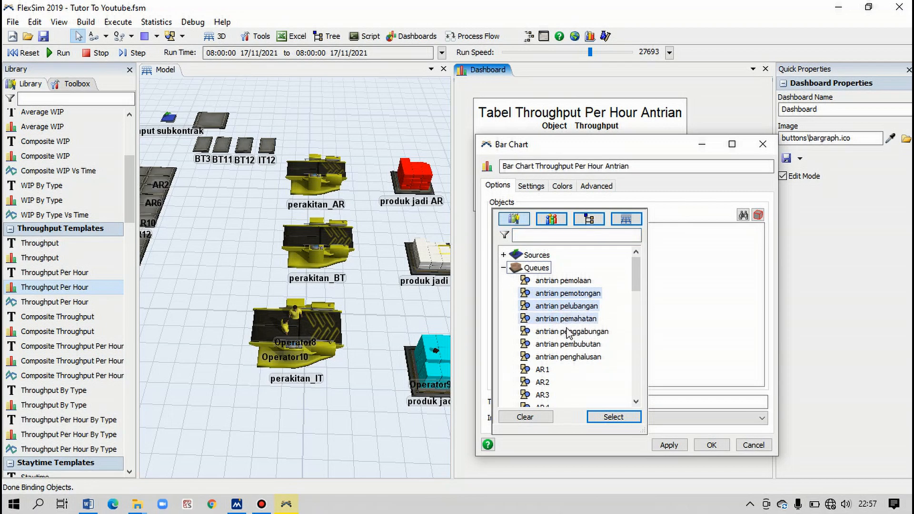
ctrl+click(569, 333)
ctrl+click(572, 347)
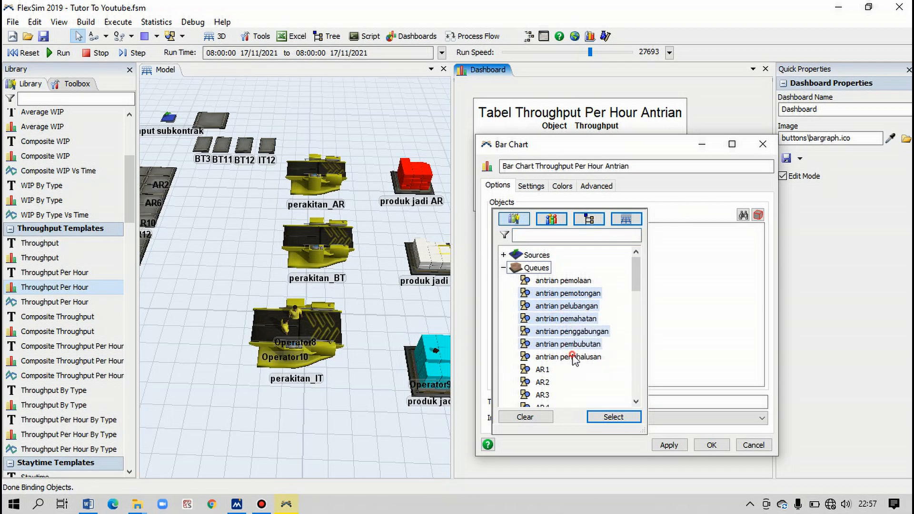
ctrl+click(575, 358)
click(610, 418)
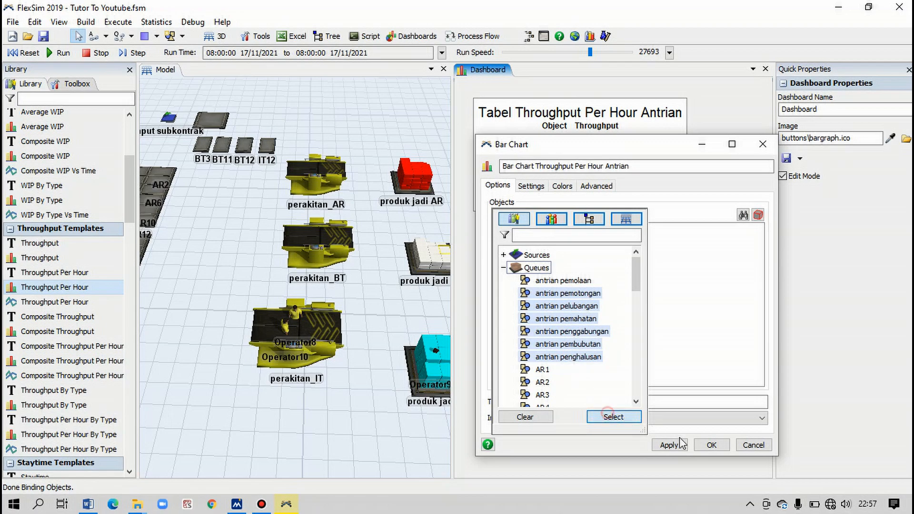
click(710, 445)
- Move the bar chart up and left so it sits directly beneath the throughput table
click(618, 402)
click(594, 270)
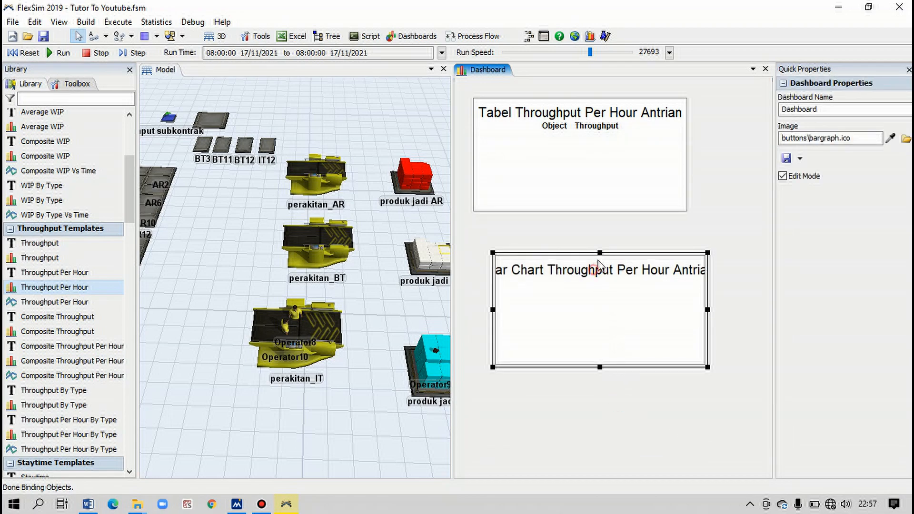
drag(588, 255, 563, 230)
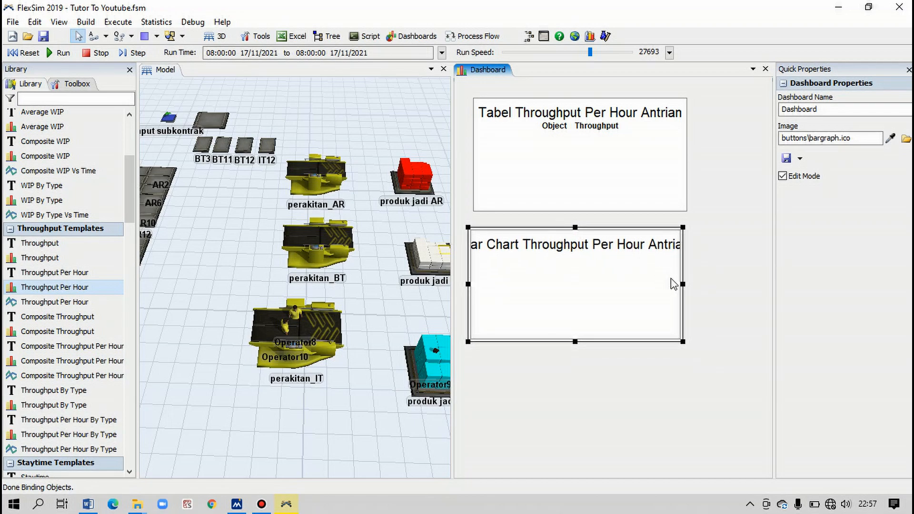
- Enlarge the throughput bar chart in width and height so its full title fits, and deselect it
drag(683, 283, 729, 284)
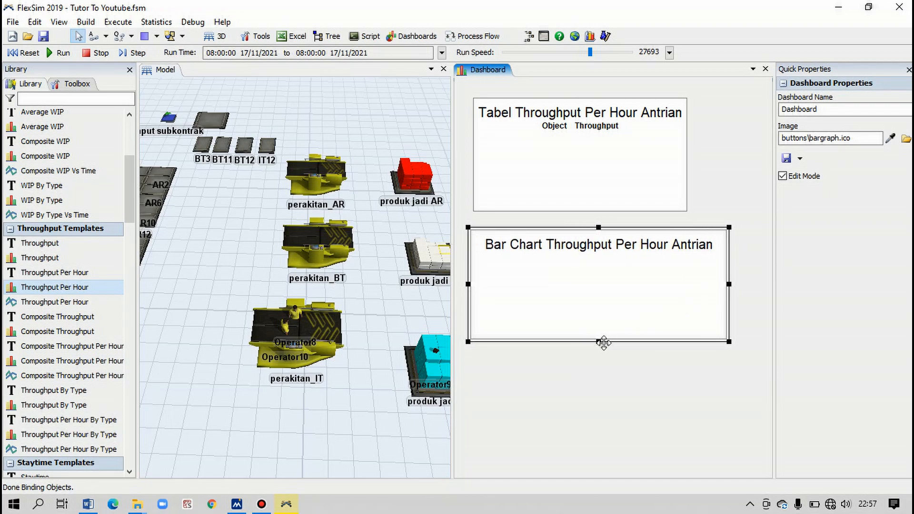
drag(599, 340, 601, 398)
click(571, 424)
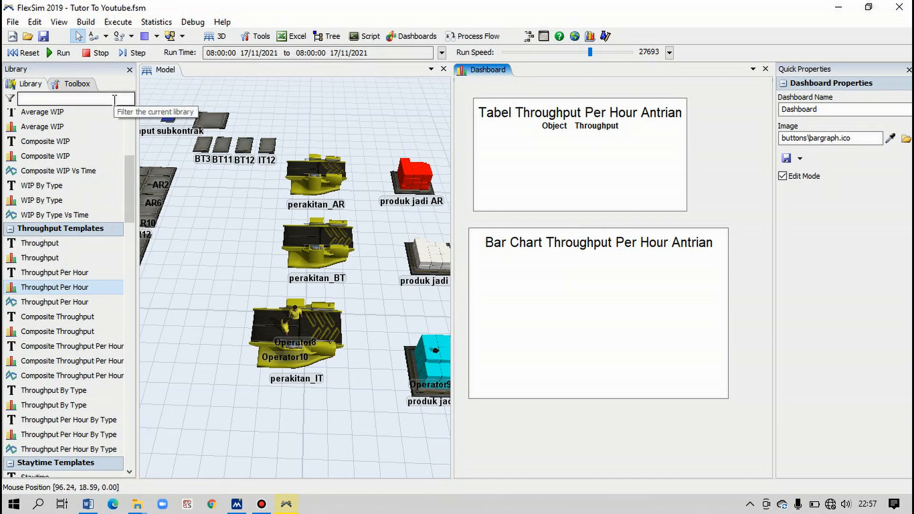
- Reset and run the simulation, raising the run speed to 40661
click(19, 56)
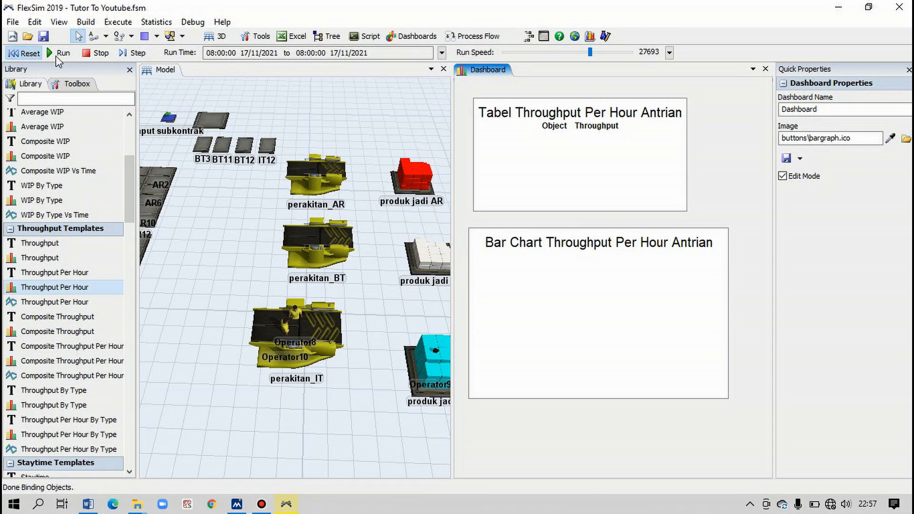
click(55, 56)
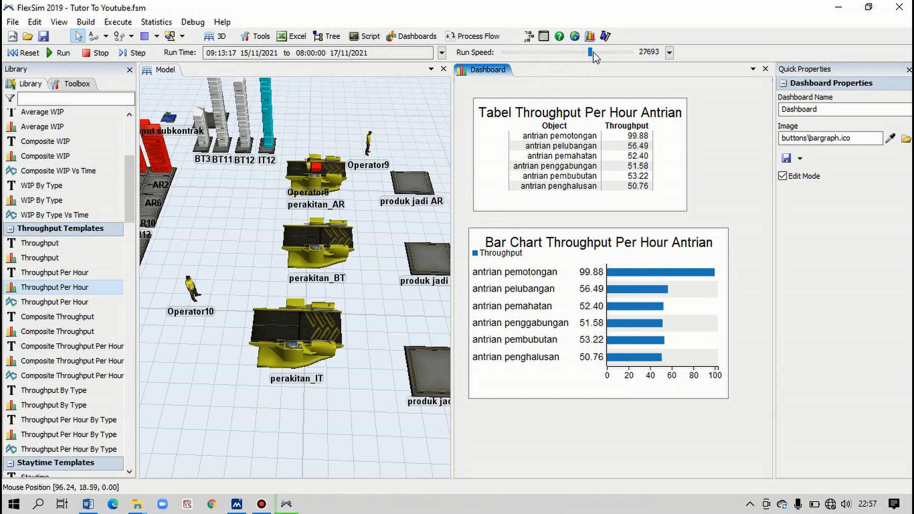
drag(593, 53, 602, 56)
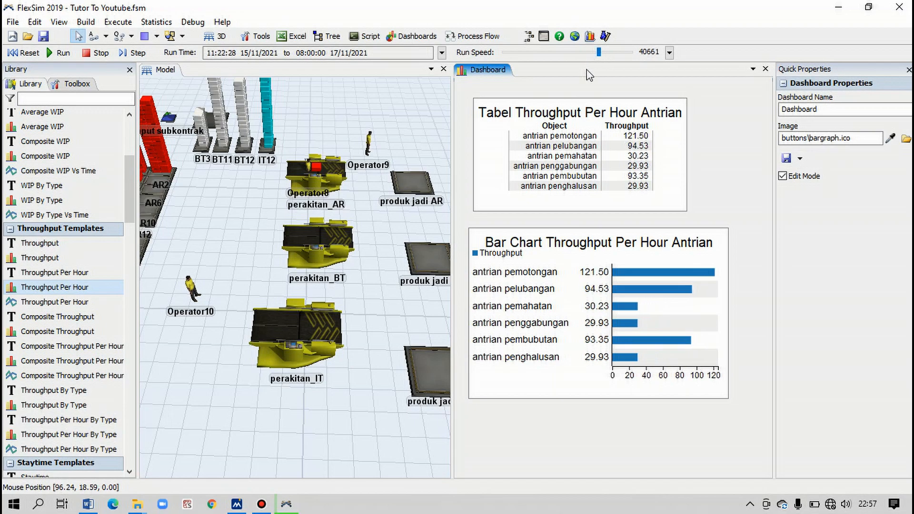
- Extend the throughput bar chart's lower edge slightly and raise the run speed to 77781
click(594, 395)
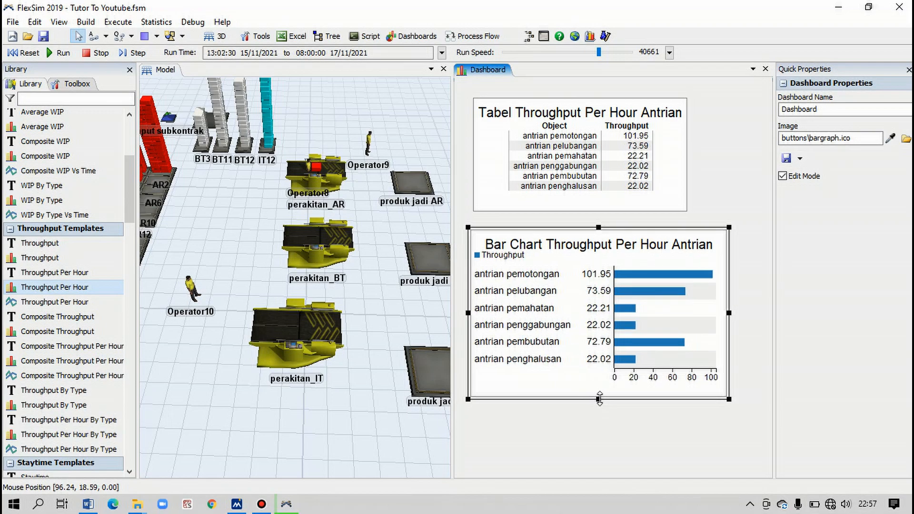
drag(599, 400, 600, 403)
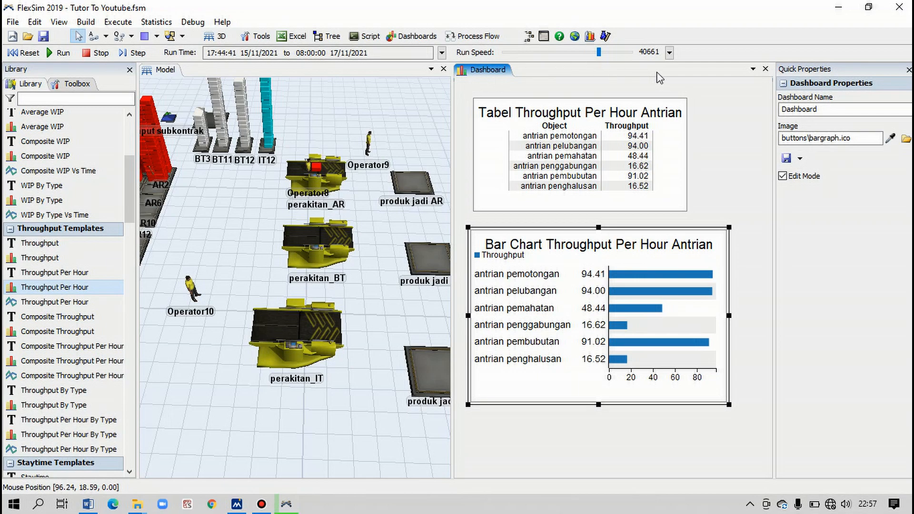
click(613, 51)
drag(608, 54, 616, 53)
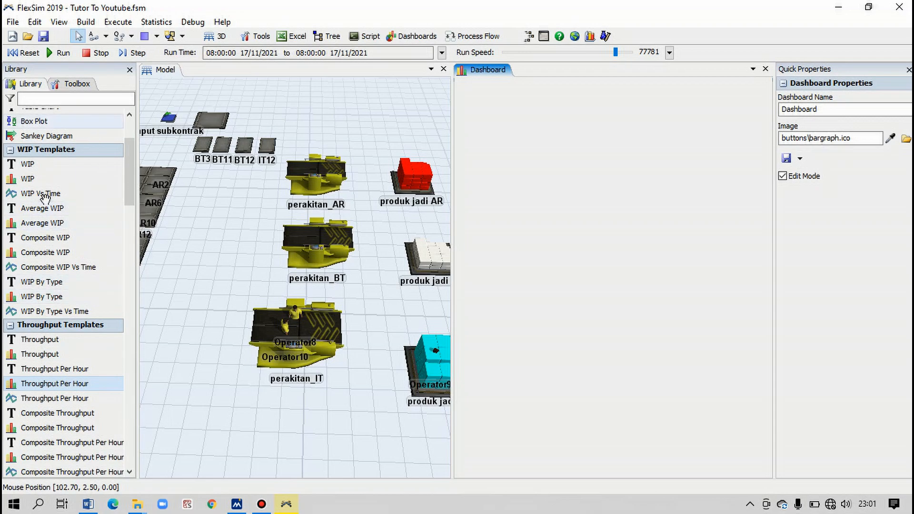
- Add an Average WIP table to the empty dashboard and name it "Tabel Average WIP Antrian"
scroll(45, 196, up, 1)
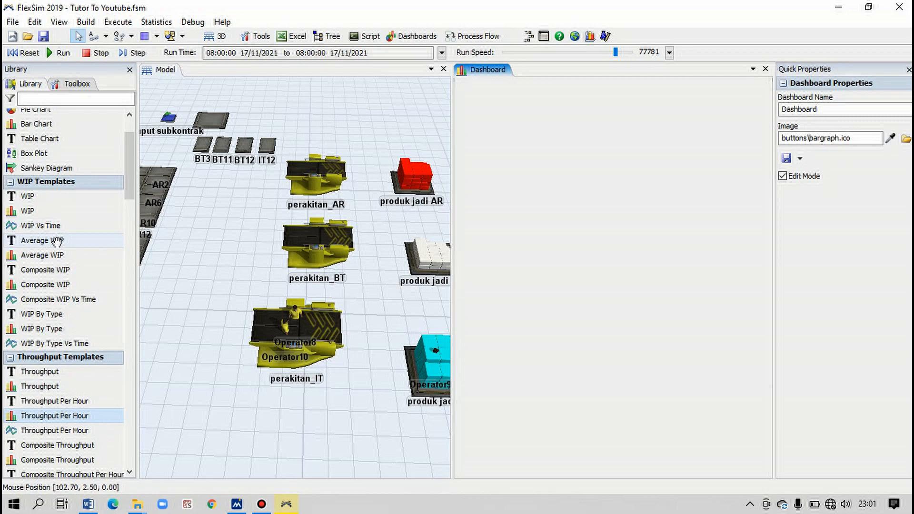
drag(57, 243, 390, 164)
drag(501, 135, 501, 136)
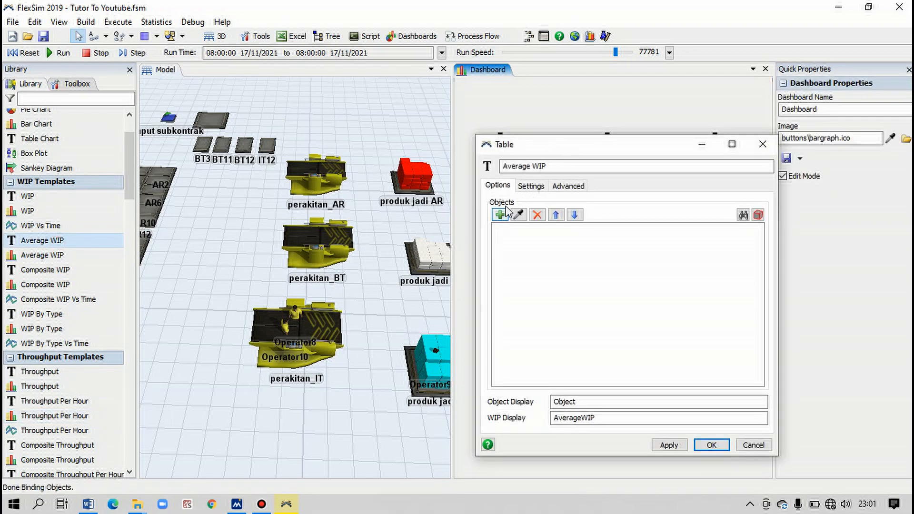
click(554, 167)
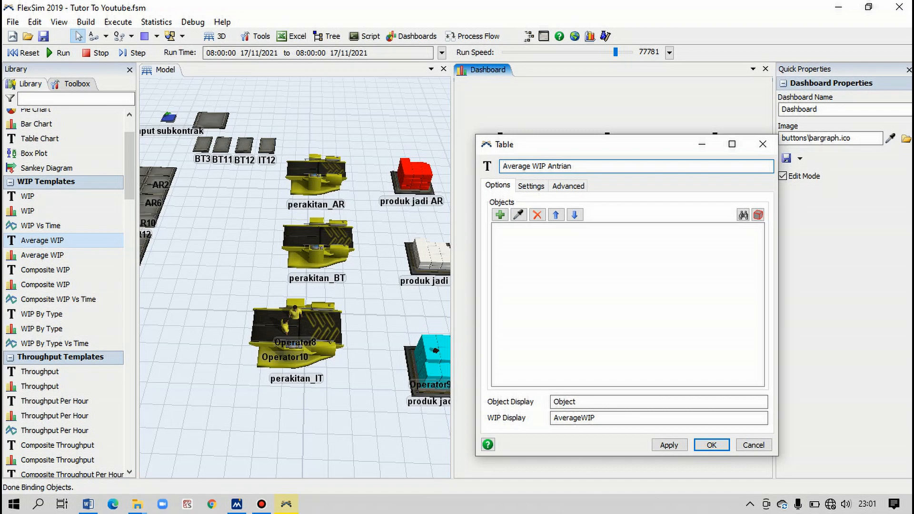
text(Tabel)
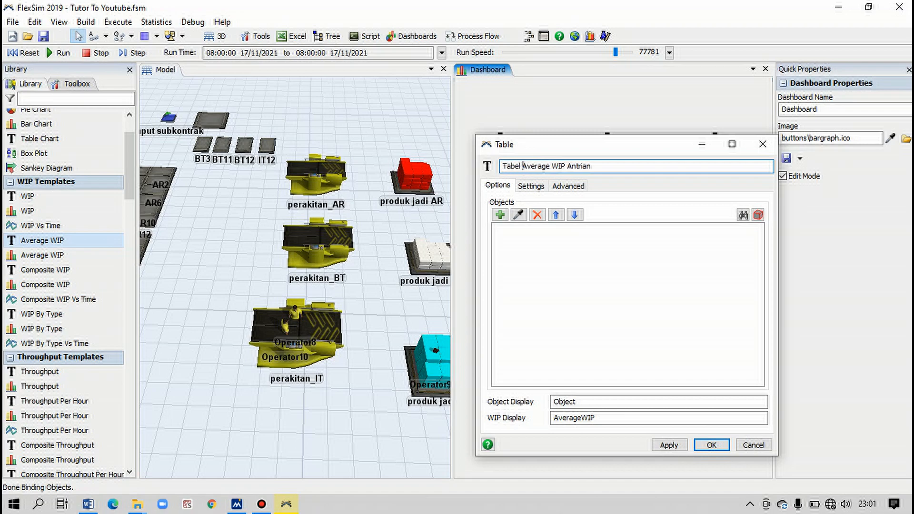
- Add the queues antrian pemotongan, pelubangan, pemahatan, penggabungan, pembubutan and penghalusan to the table, accept, and move it to the dashboard's upper-left corner
click(499, 215)
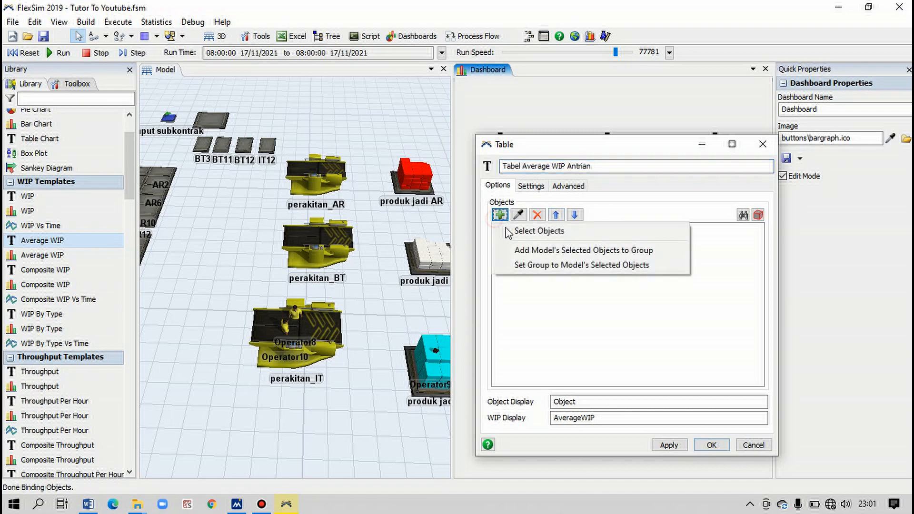
click(509, 231)
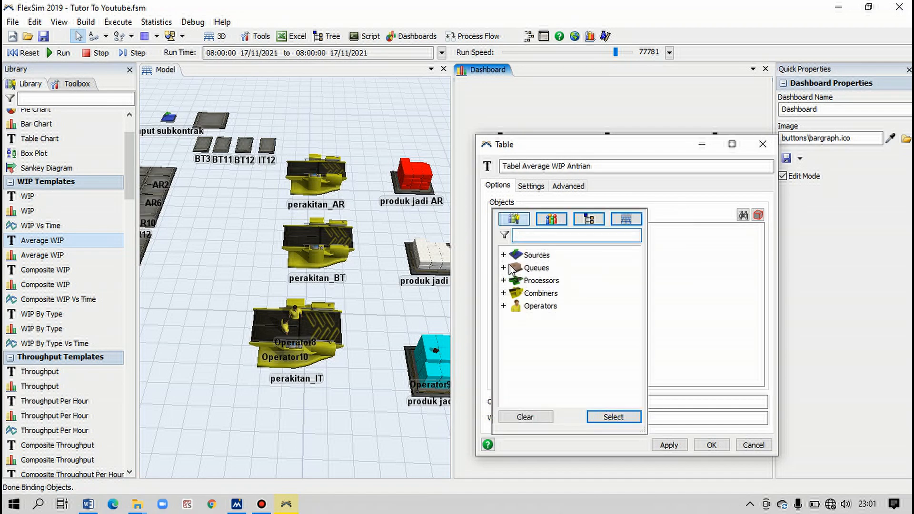
click(503, 268)
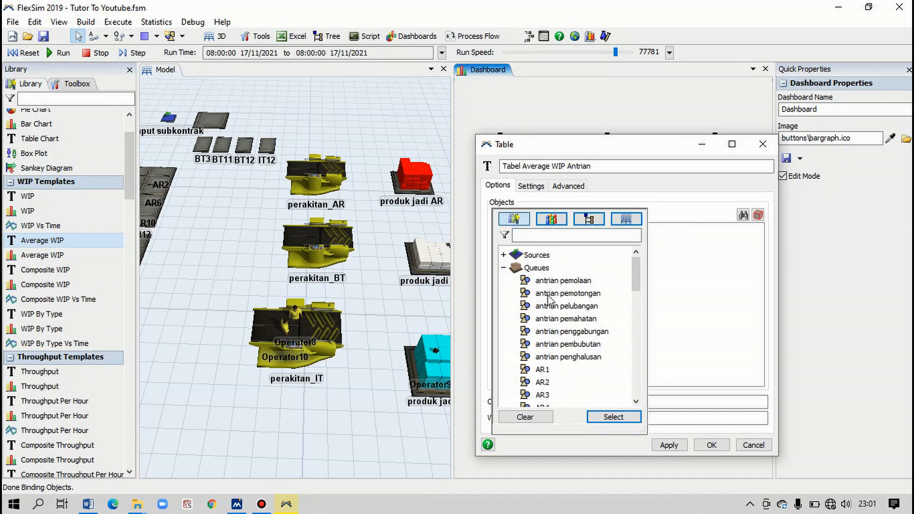
click(557, 294)
ctrl+click(555, 306)
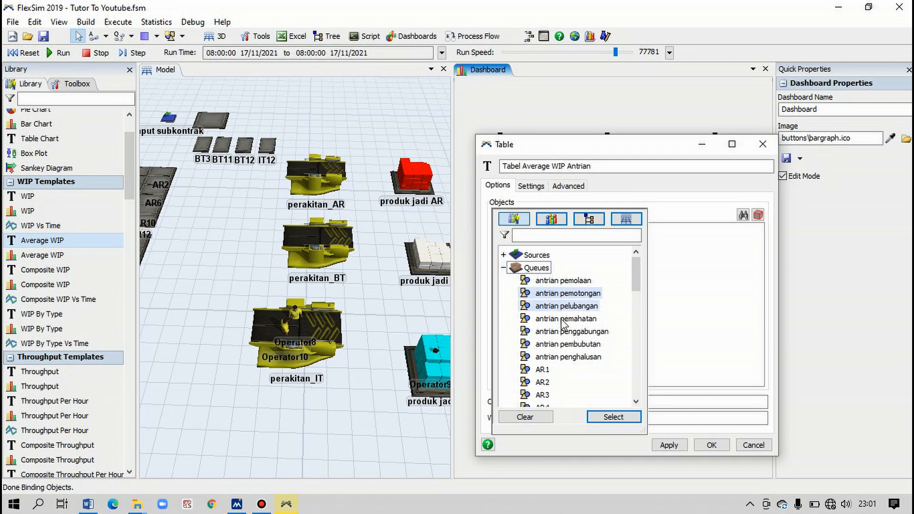
ctrl+click(564, 319)
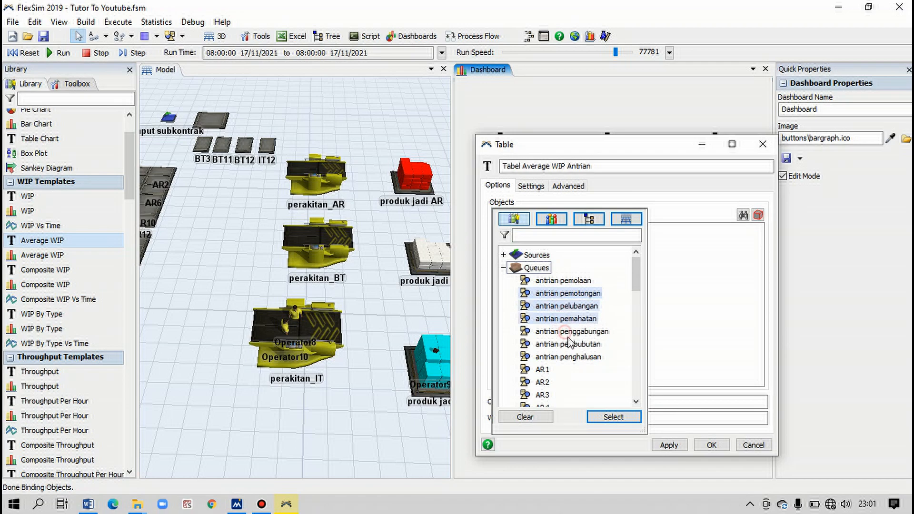
ctrl+click(568, 333)
ctrl+click(568, 344)
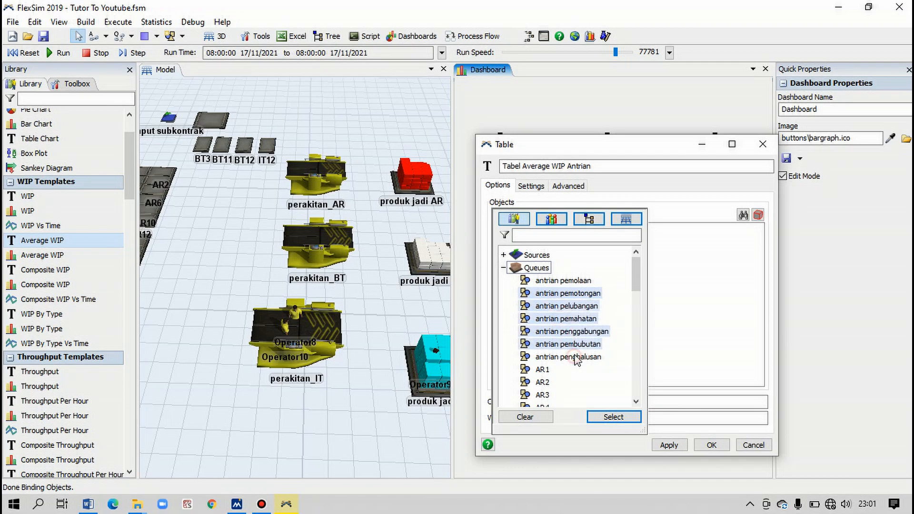
ctrl+click(574, 357)
click(613, 417)
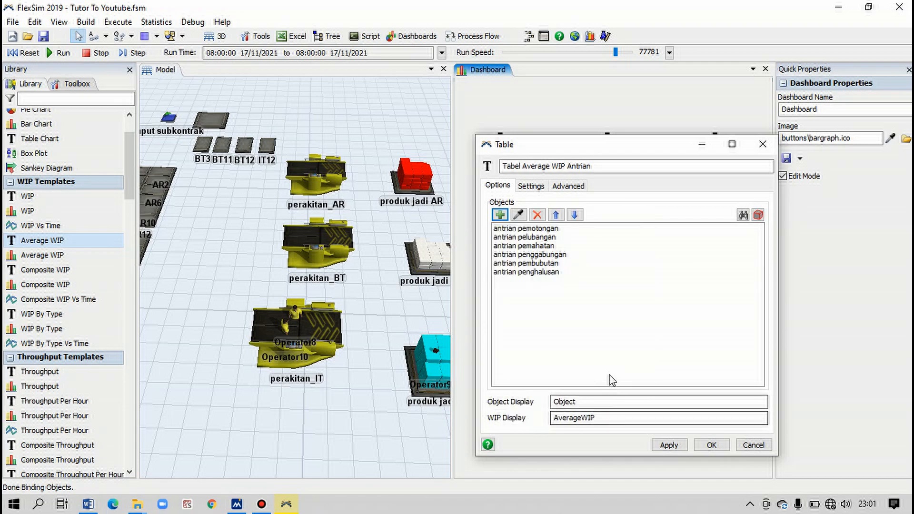
click(711, 445)
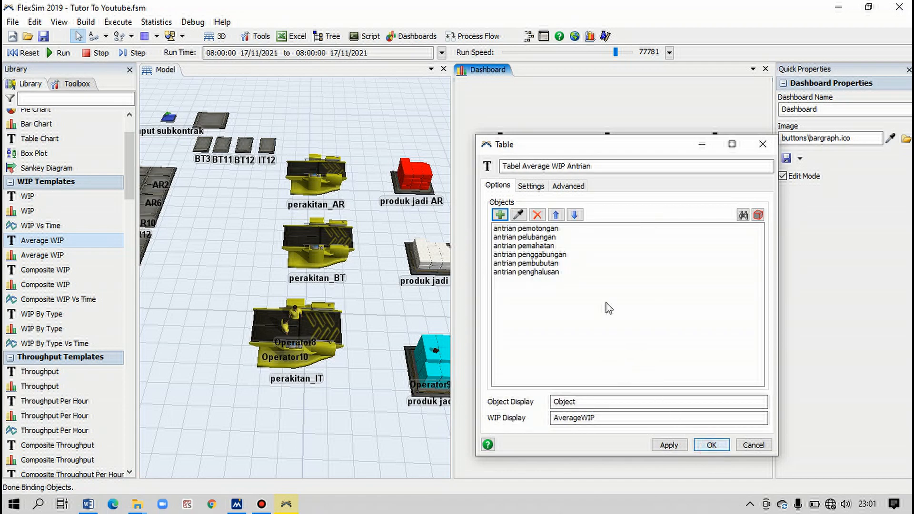
drag(547, 119, 524, 80)
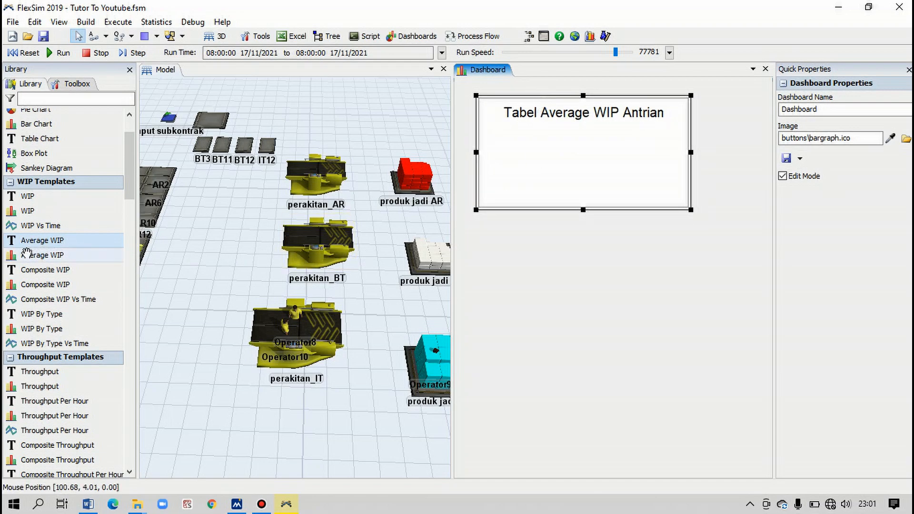
- Add an Average WIP bar chart below the table and name it "Bar Chart Average WIP Antrian"
drag(29, 257, 303, 245)
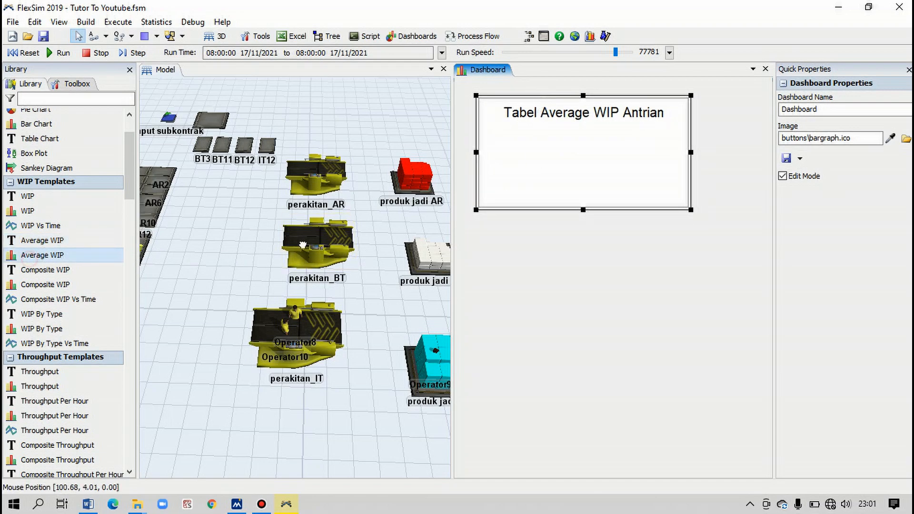
drag(511, 249, 507, 248)
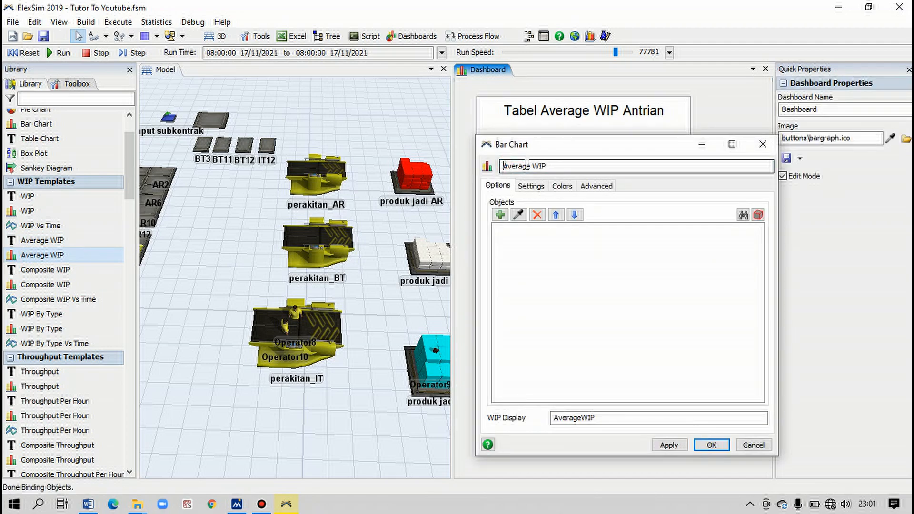
text(Bar Chart)
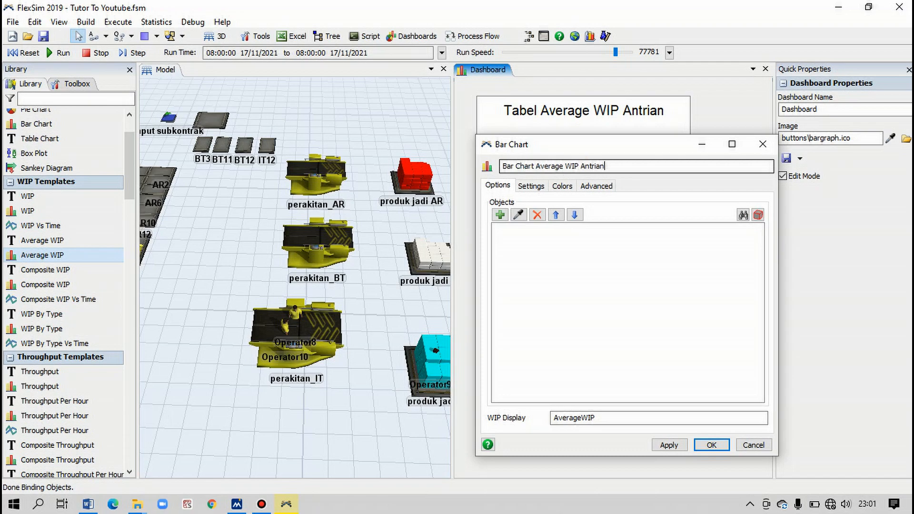
- Add the queues antrian pemotongan, pelubangan, pemahatan, penggabungan, pembubutan and penghalusan to the bar chart, accept, and move it directly beneath the table
click(500, 215)
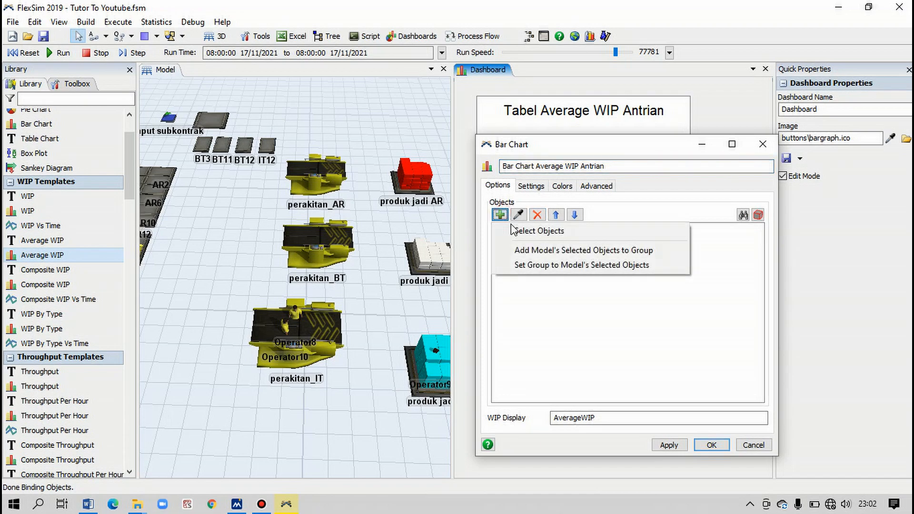
click(518, 231)
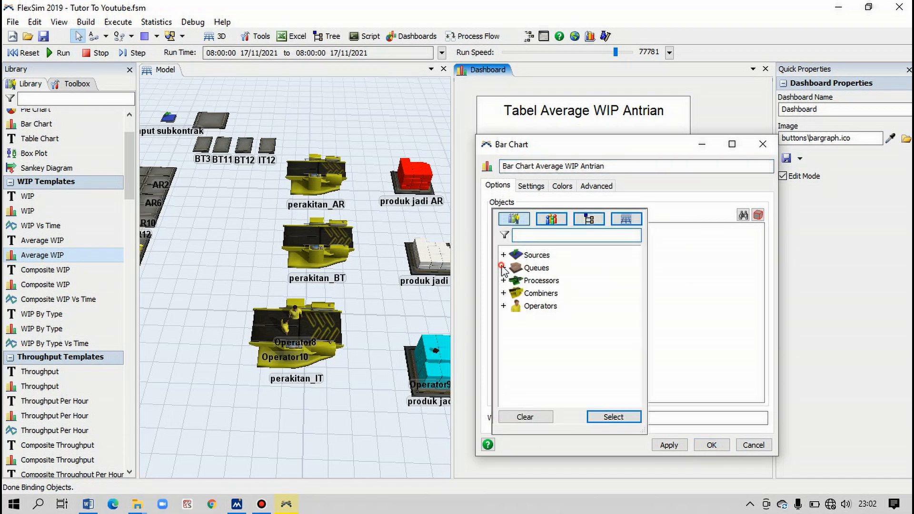
click(503, 267)
click(542, 284)
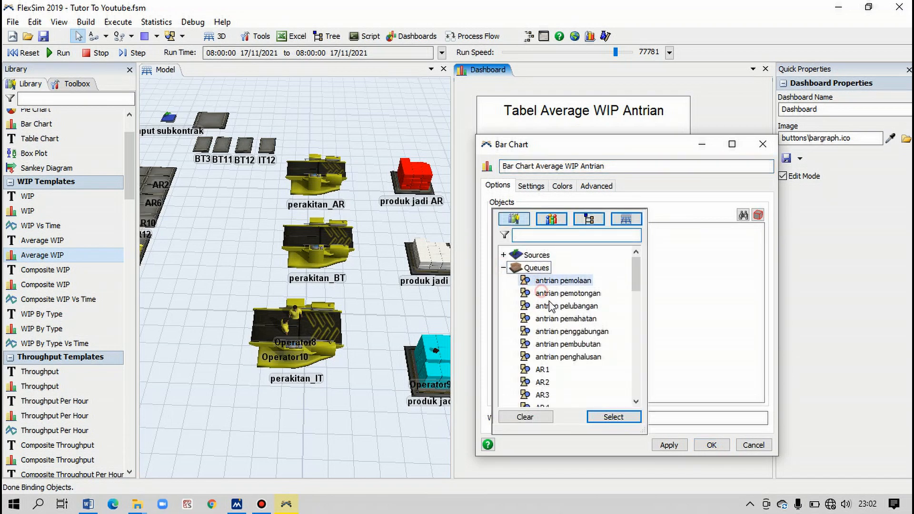
click(543, 293)
ctrl+click(563, 307)
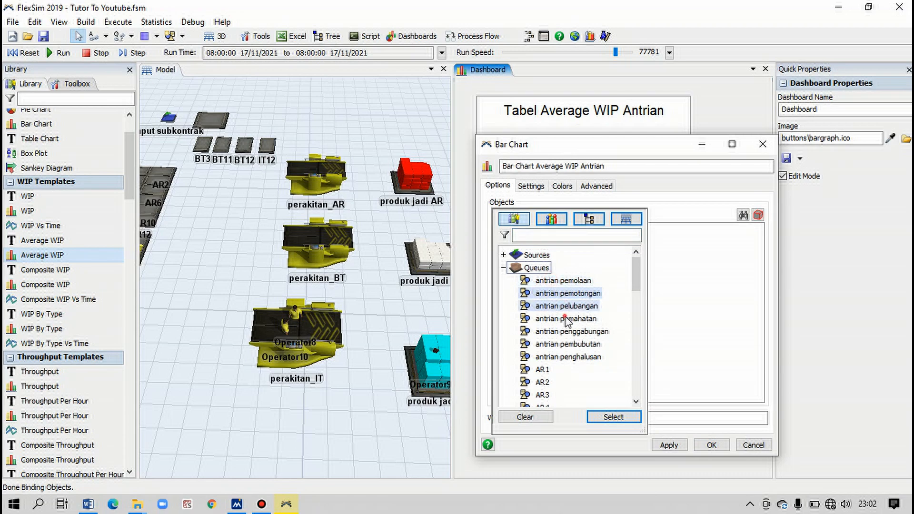
ctrl+click(566, 320)
ctrl+click(575, 332)
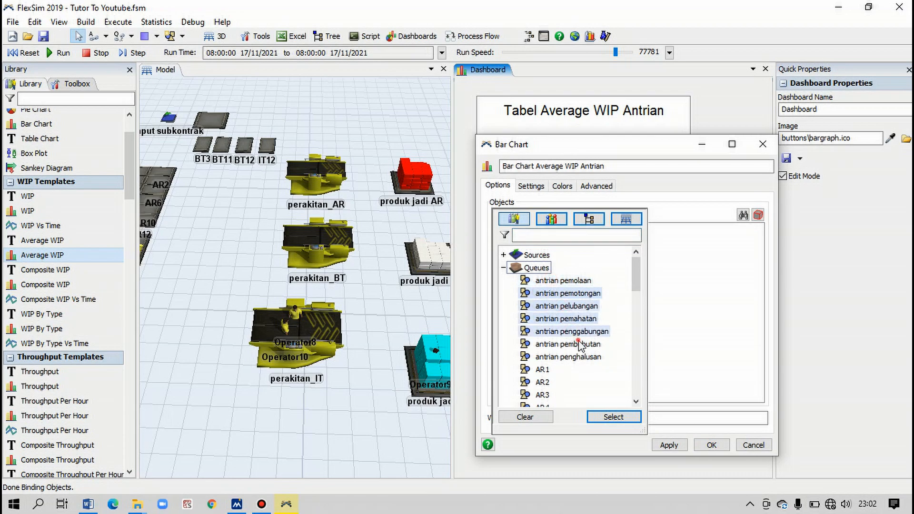
ctrl+click(578, 344)
ctrl+click(601, 357)
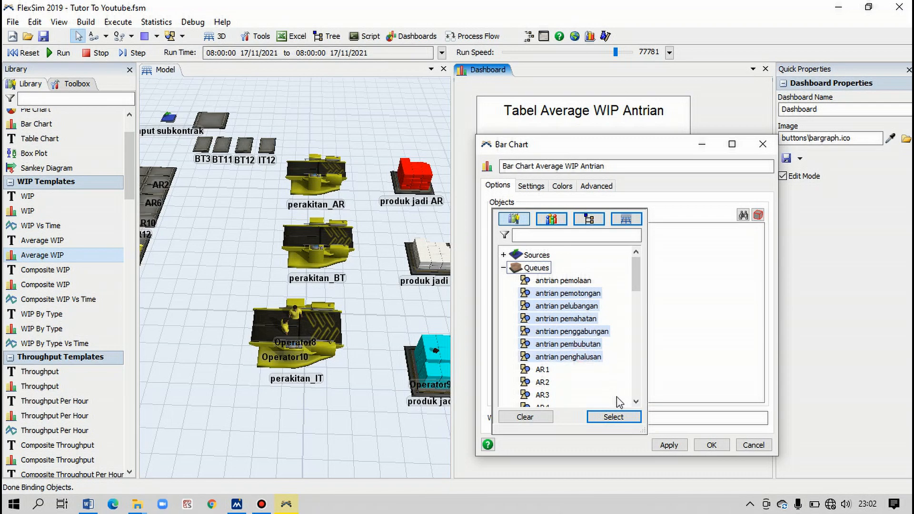
click(619, 417)
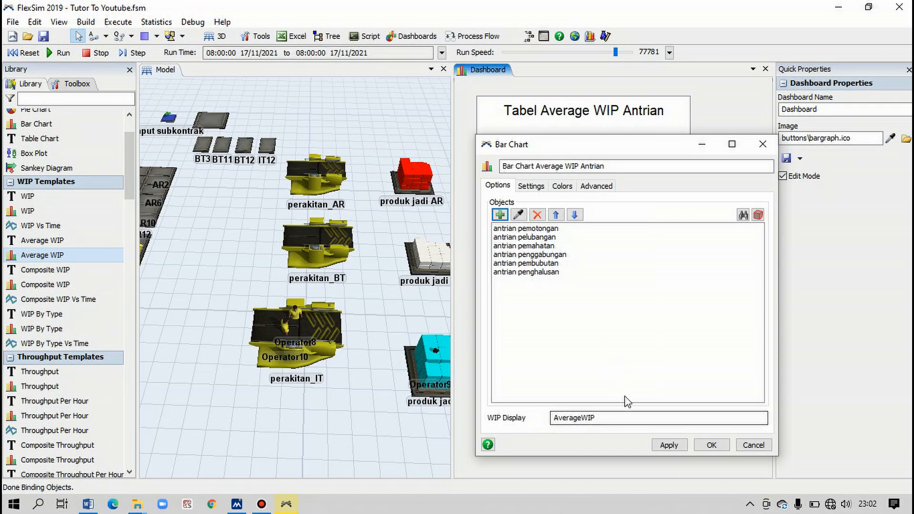
click(712, 445)
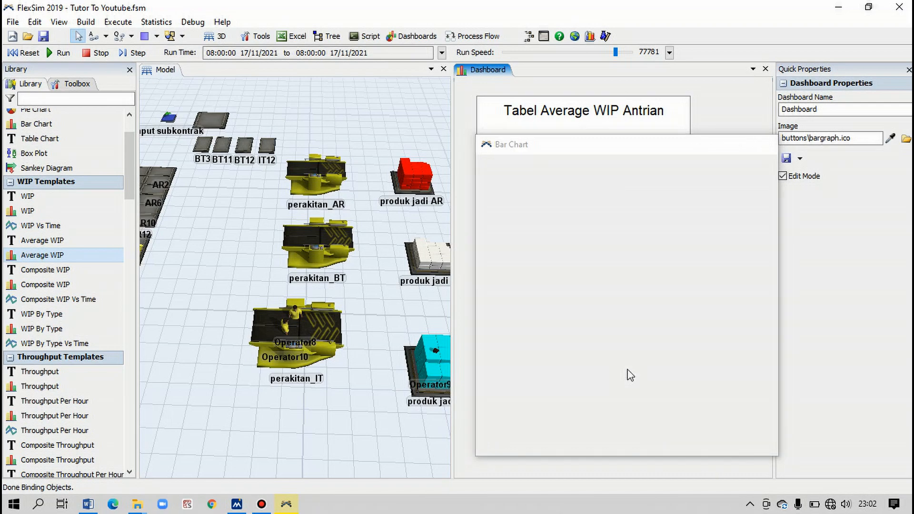
drag(570, 254, 539, 224)
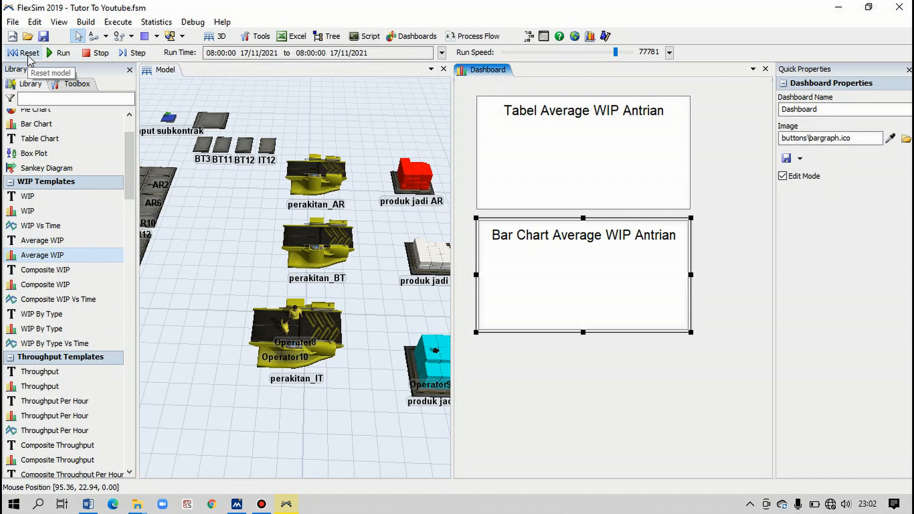
- Reset and run the simulation, and make the Average WIP bar chart taller and slightly narrower so all six queues fit
click(29, 54)
click(60, 53)
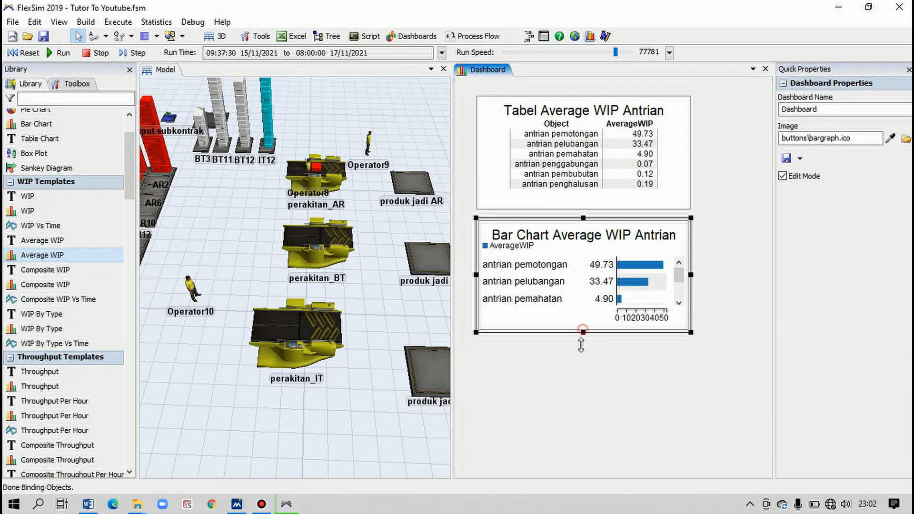
drag(583, 333, 582, 391)
drag(691, 304, 686, 187)
click(675, 165)
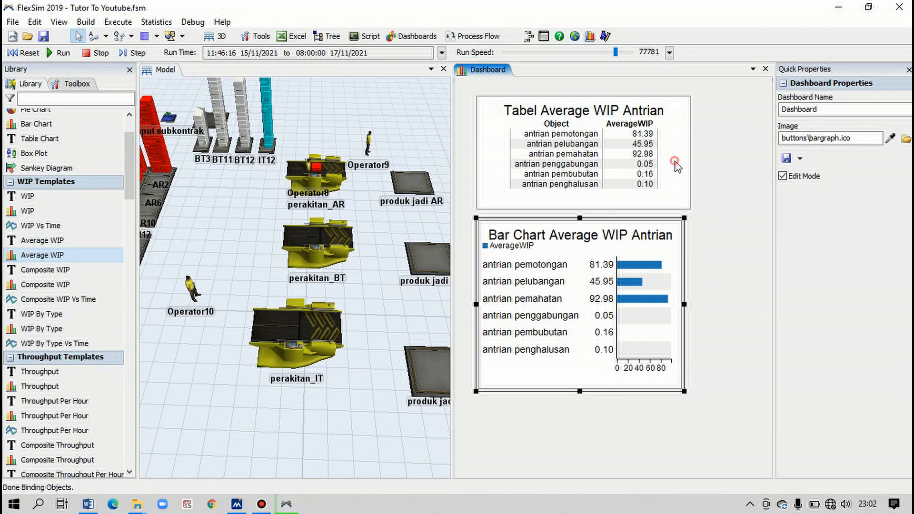
- Widen the Average WIP bar chart slightly so that its bars have more room
drag(693, 151, 696, 240)
click(660, 256)
drag(684, 303, 704, 304)
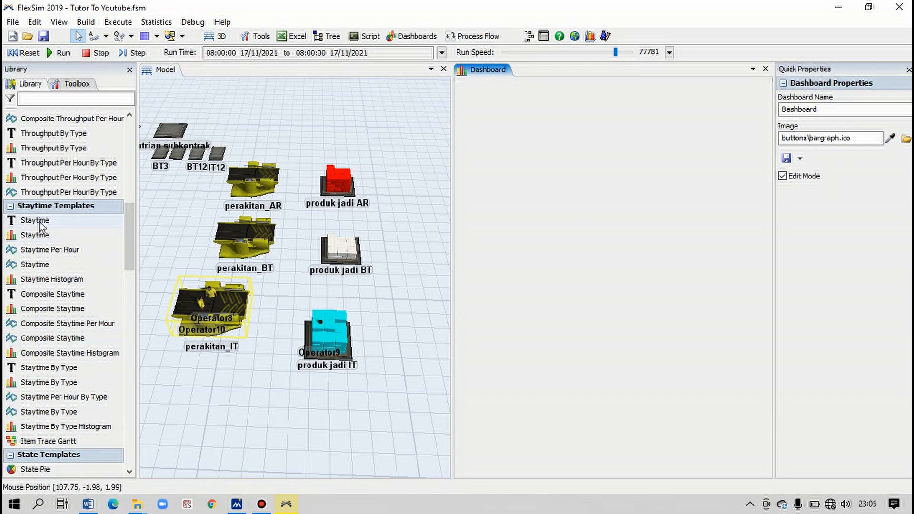
- Add a Staytime table to the empty dashboard and name it "Tabel Staytime Antrian"
drag(38, 222, 504, 146)
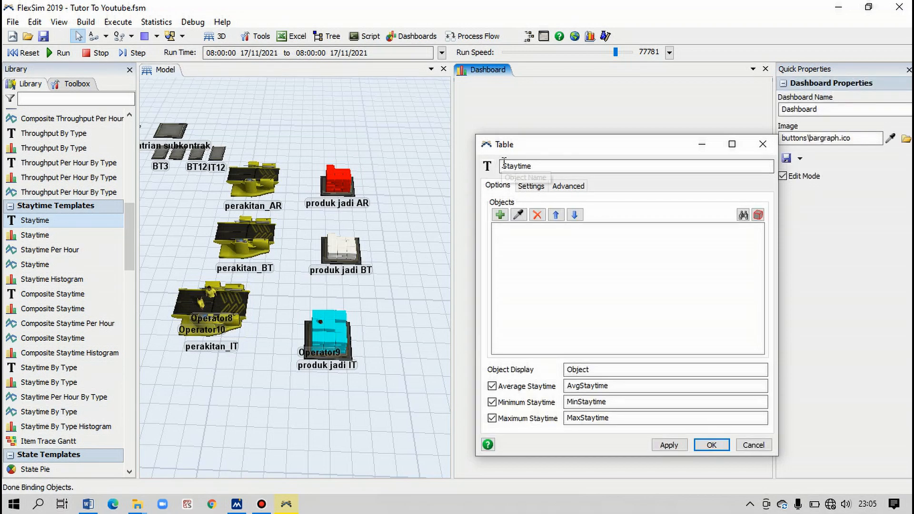
click(504, 165)
text(Tabel)
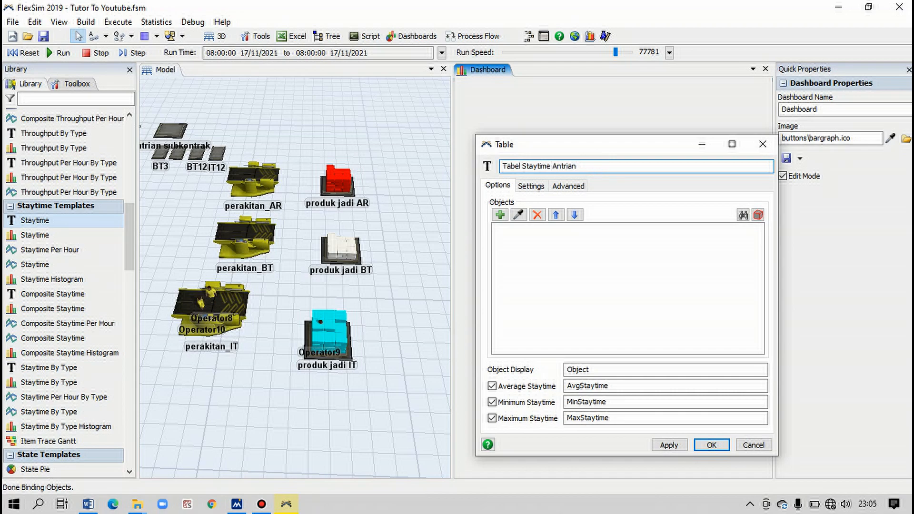
- Add the queues antrian pemotongan, pelubangan, pemahatan, penggabungan, pembubutan and penghalusan to the Staytime table and accept
click(500, 215)
click(547, 233)
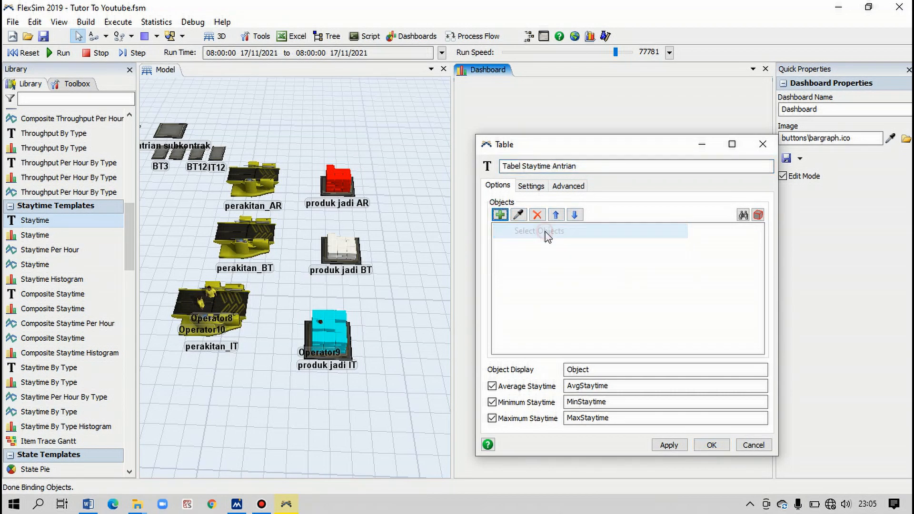
click(503, 268)
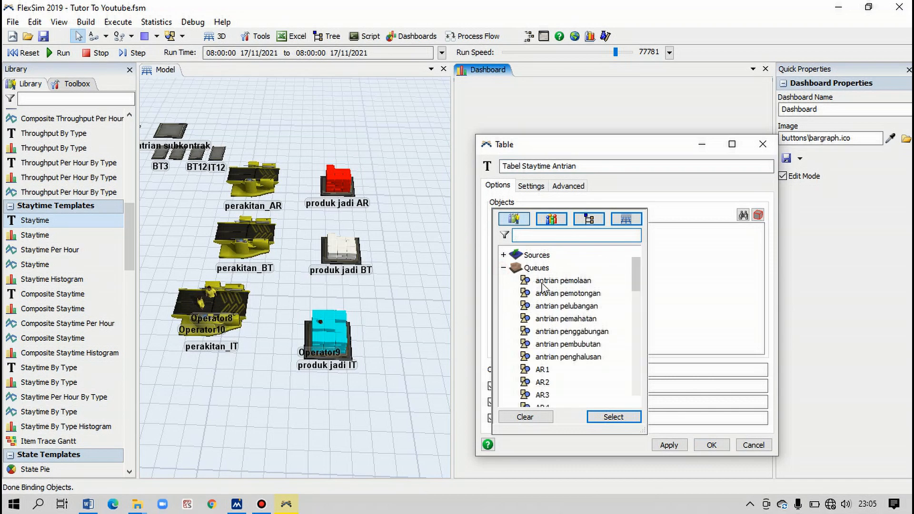
click(562, 299)
ctrl+click(563, 306)
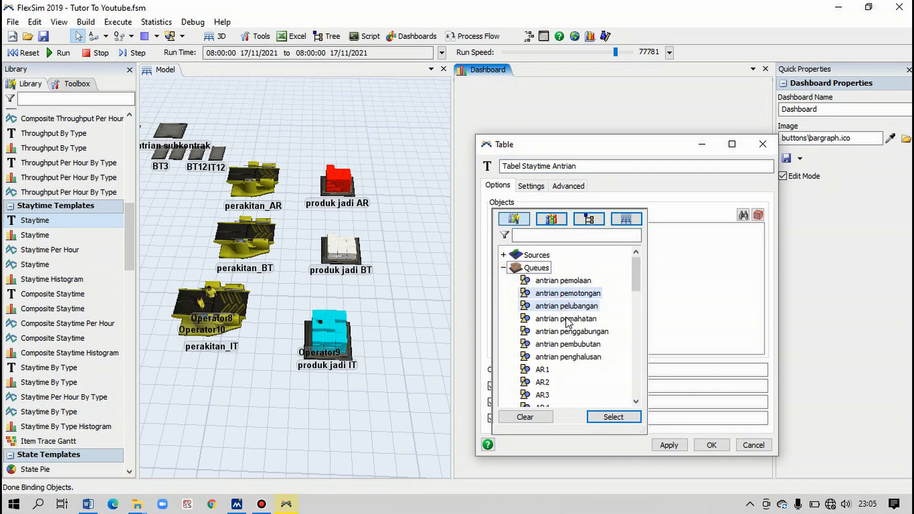
ctrl+click(574, 319)
ctrl+click(571, 331)
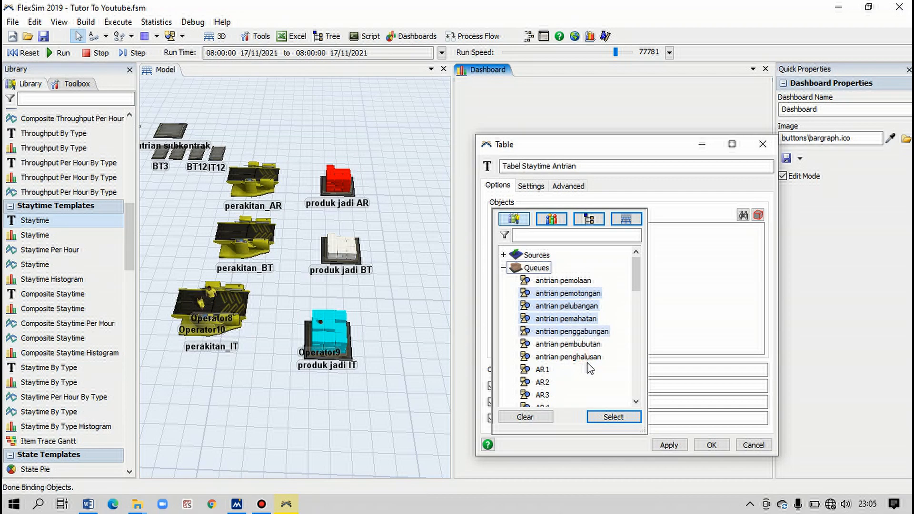
ctrl+click(586, 344)
ctrl+click(586, 357)
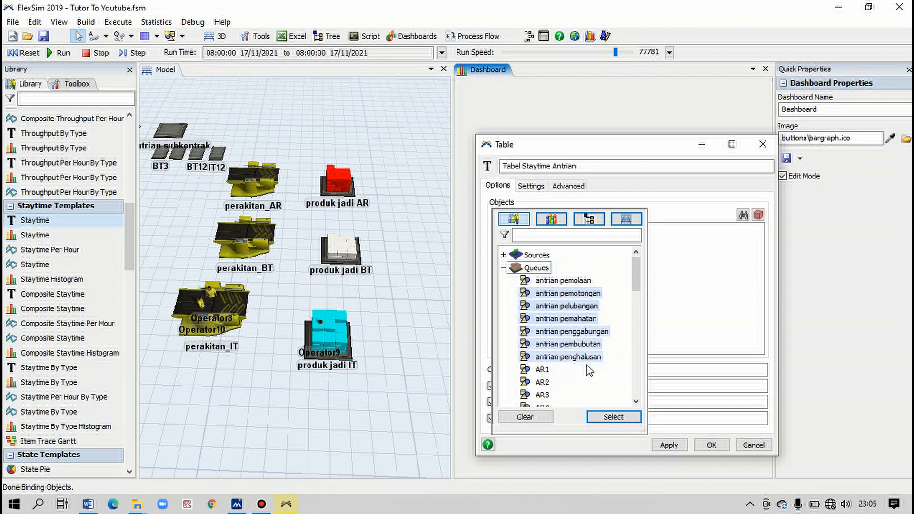
click(614, 417)
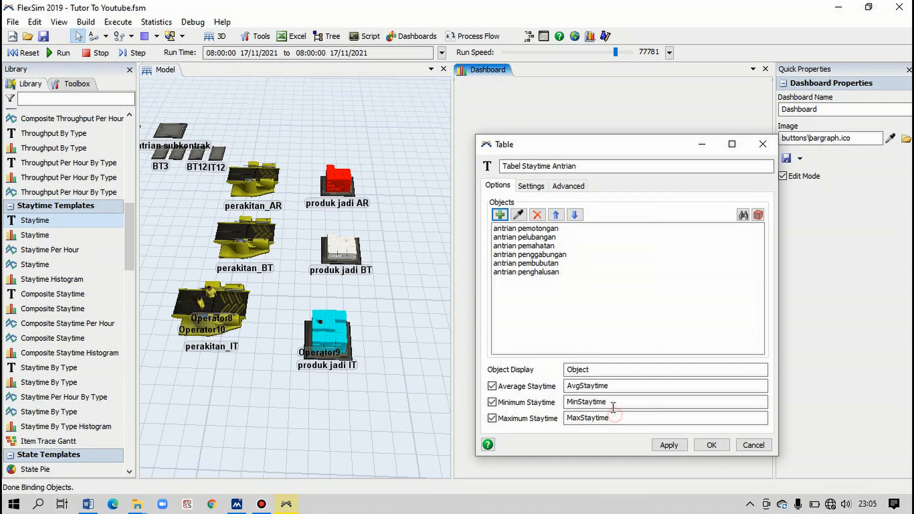
click(712, 445)
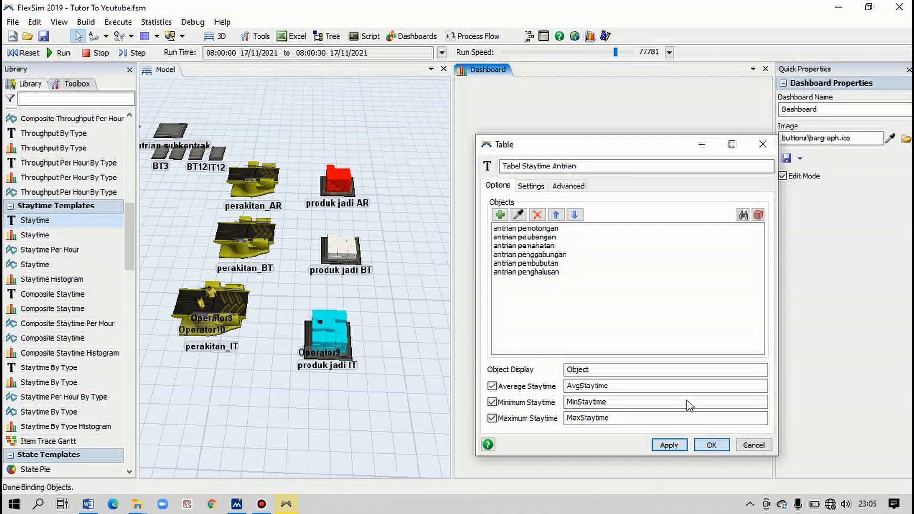
- Move the Staytime table to the dashboard's upper-left corner
click(603, 315)
click(552, 147)
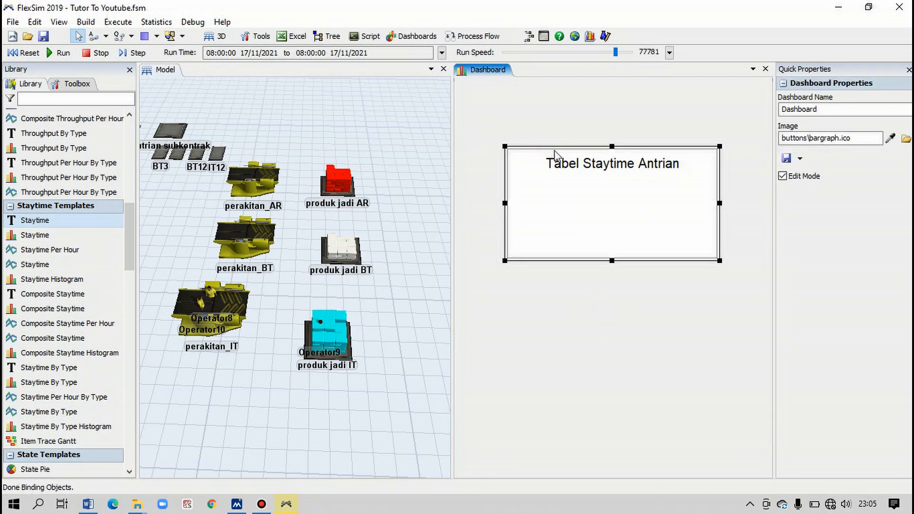
drag(555, 147, 527, 99)
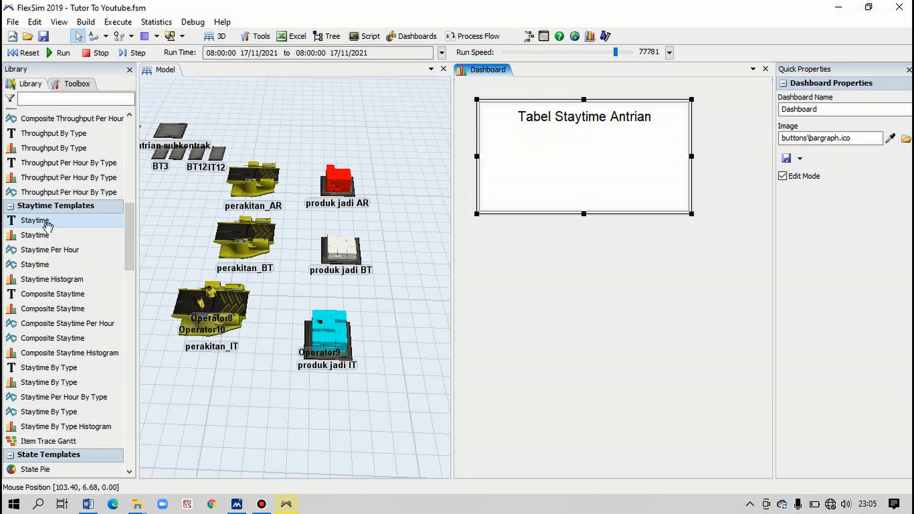
- Add a Staytime bar chart below the table and name it "Bar Chart Staytime Antrian"
drag(37, 235, 509, 248)
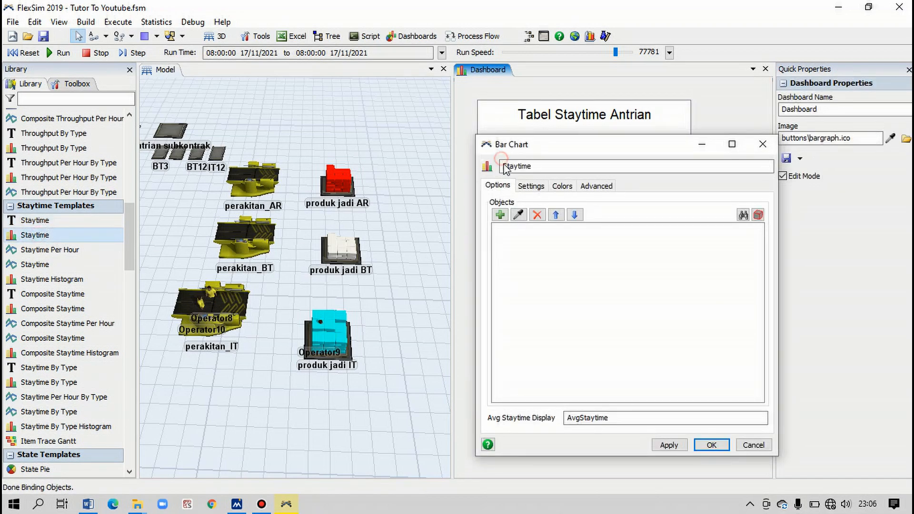
text(Bar Char)
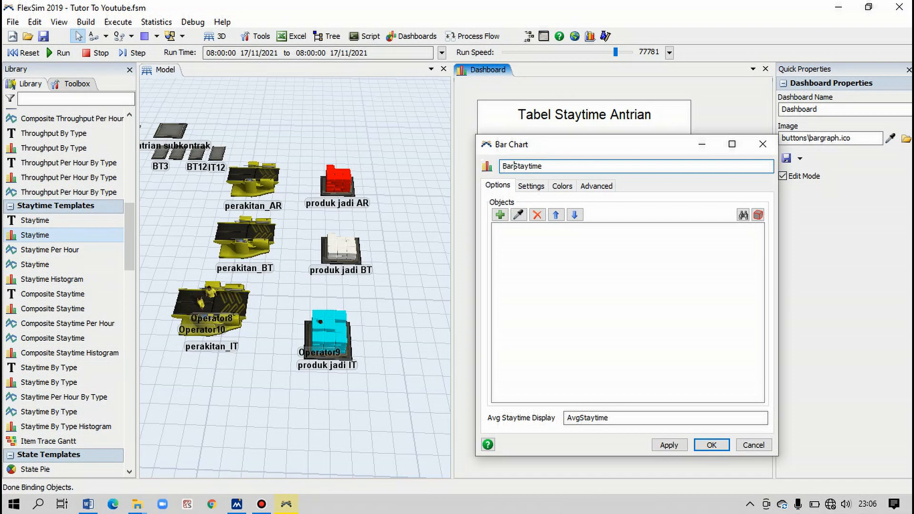
text(t)
- Add the queues antrian pemotongan, pelubangan, pemahatan, penggabungan, pembubutan and penghalusan to the bar chart, accept, and move it closer beneath the table
click(500, 215)
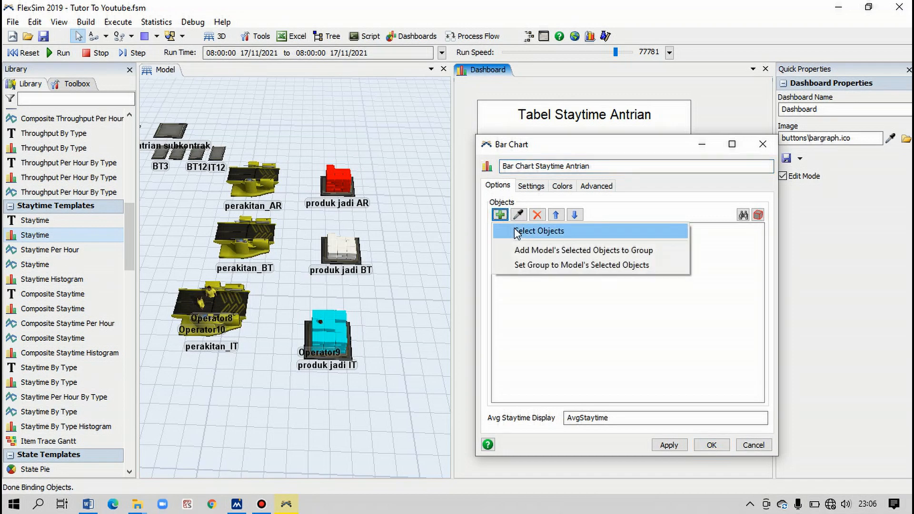
click(531, 232)
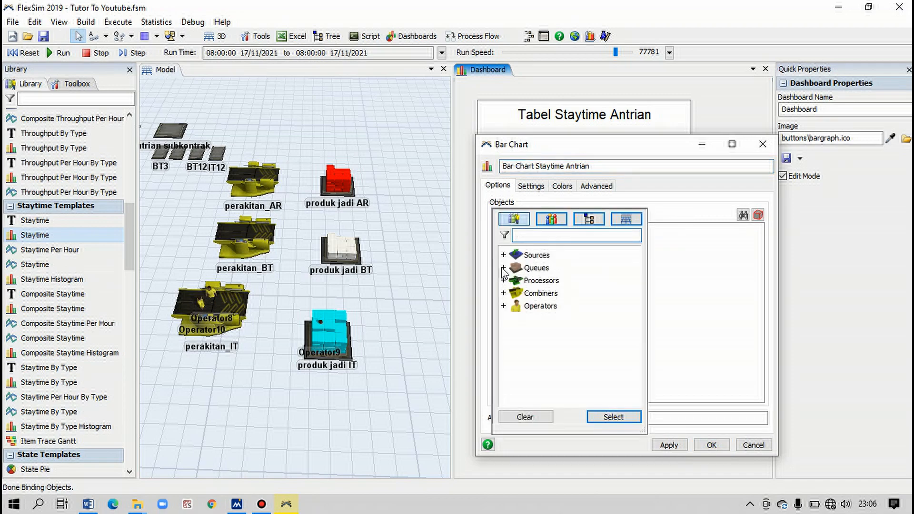
click(504, 267)
click(545, 294)
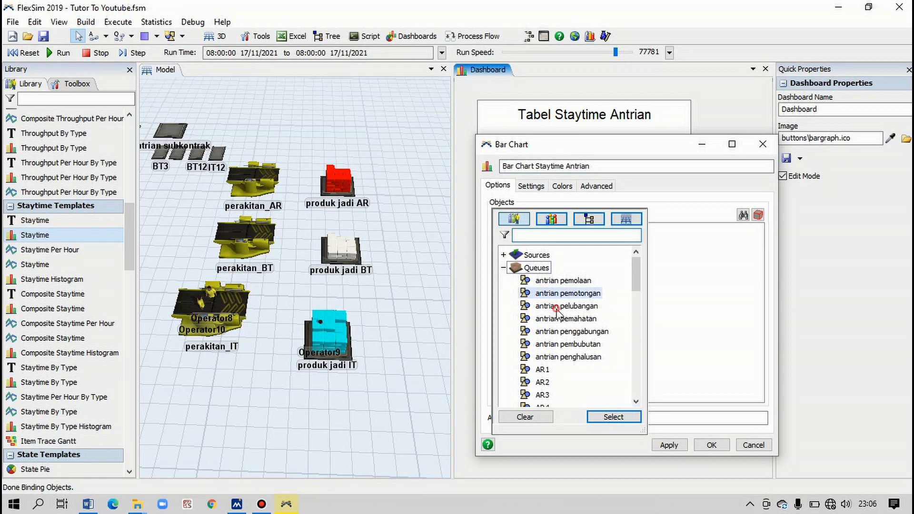
click(566, 318)
click(578, 333)
click(578, 344)
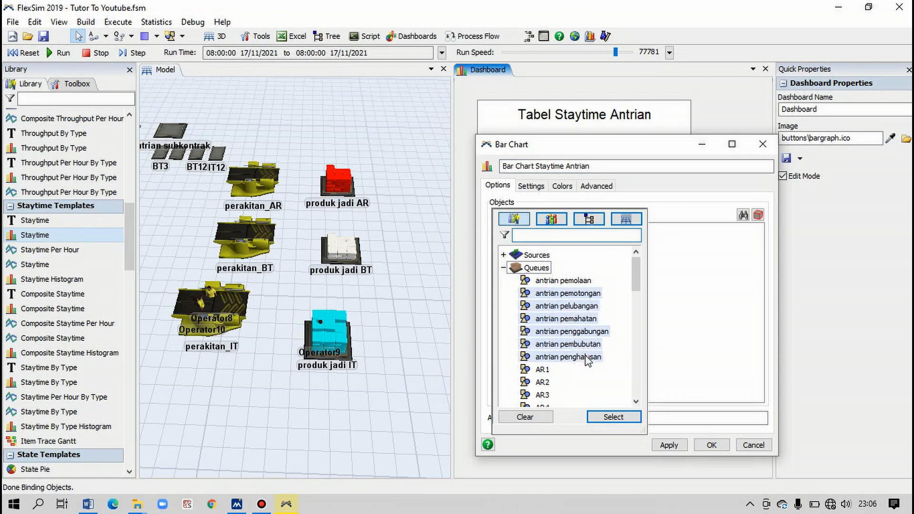
click(614, 418)
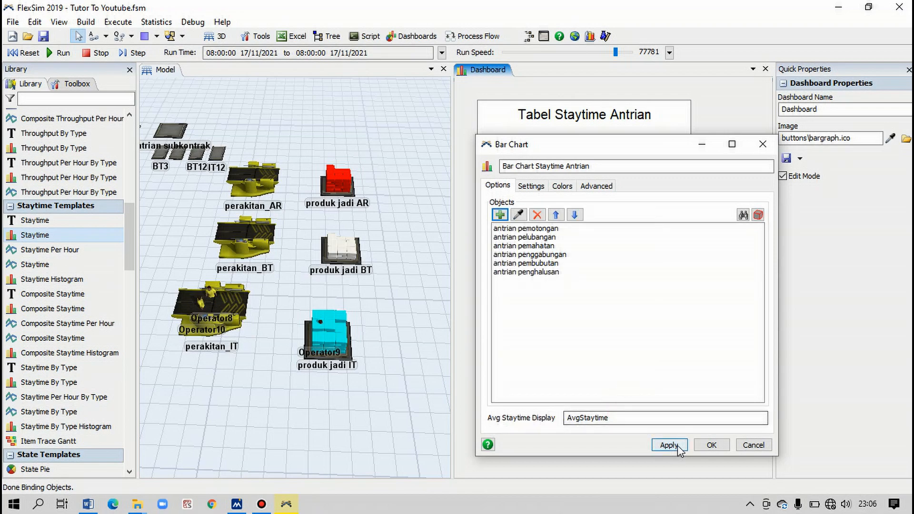
click(711, 446)
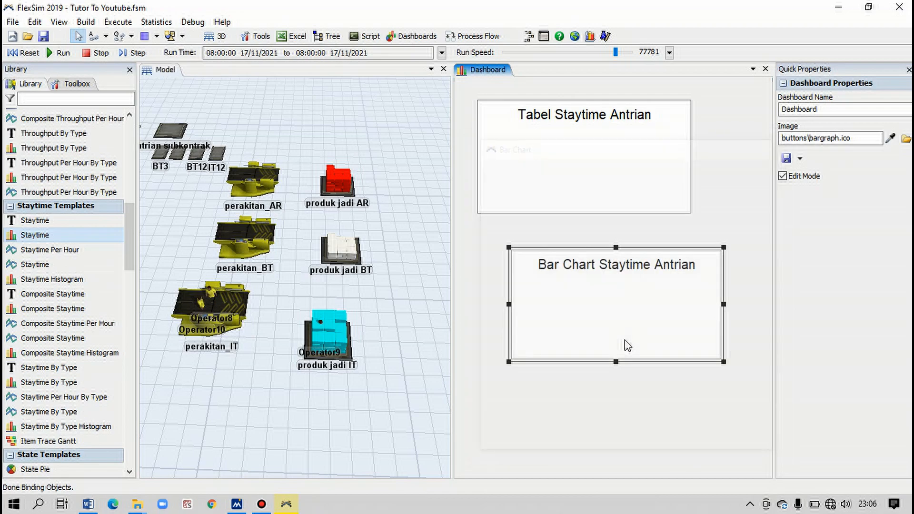
drag(589, 259, 562, 250)
- Reset and run the simulation, and widen the Staytime table so the average, minimum and maximum columns all fit
click(15, 52)
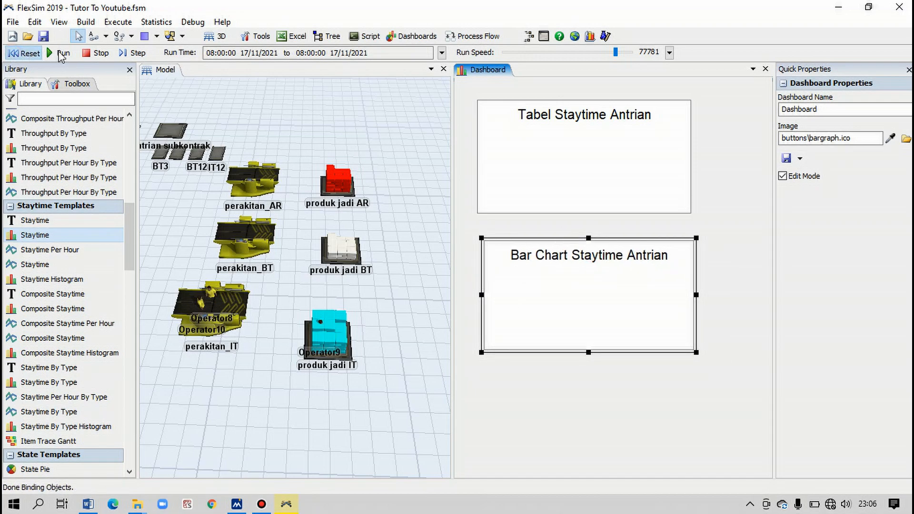
click(61, 53)
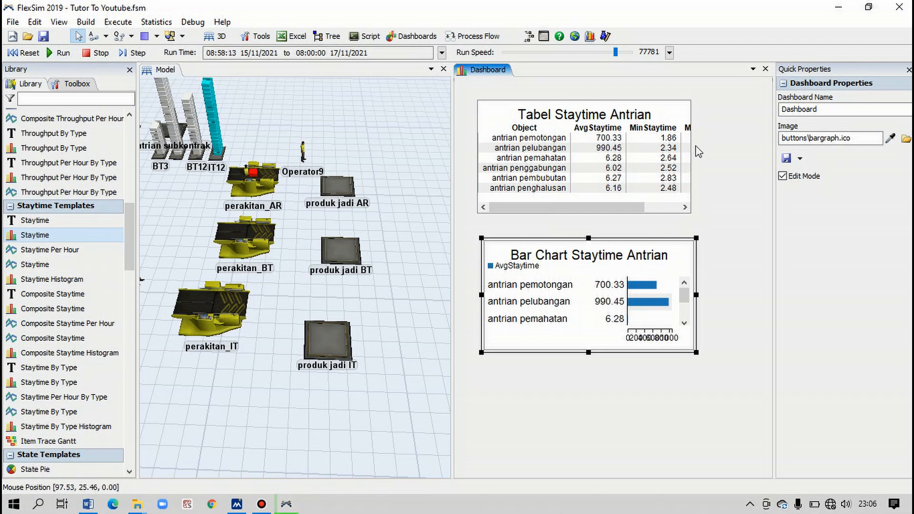
click(688, 110)
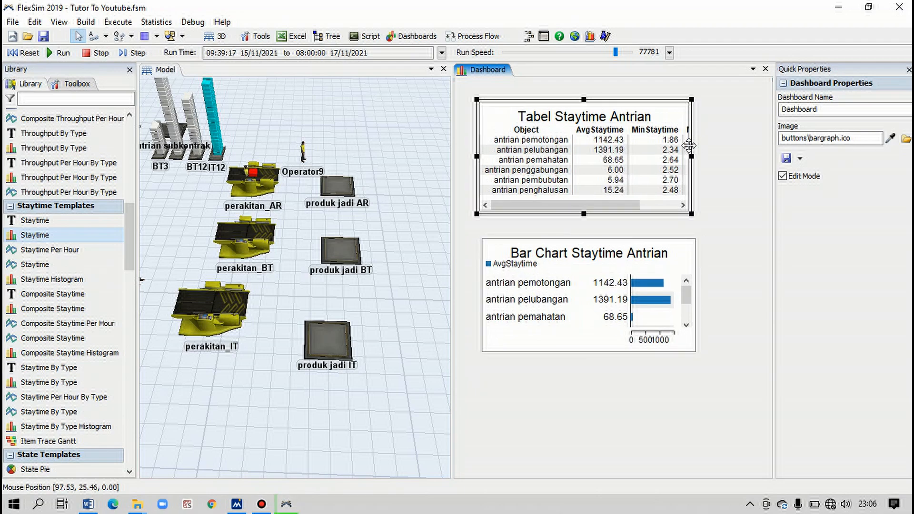
drag(692, 156, 764, 156)
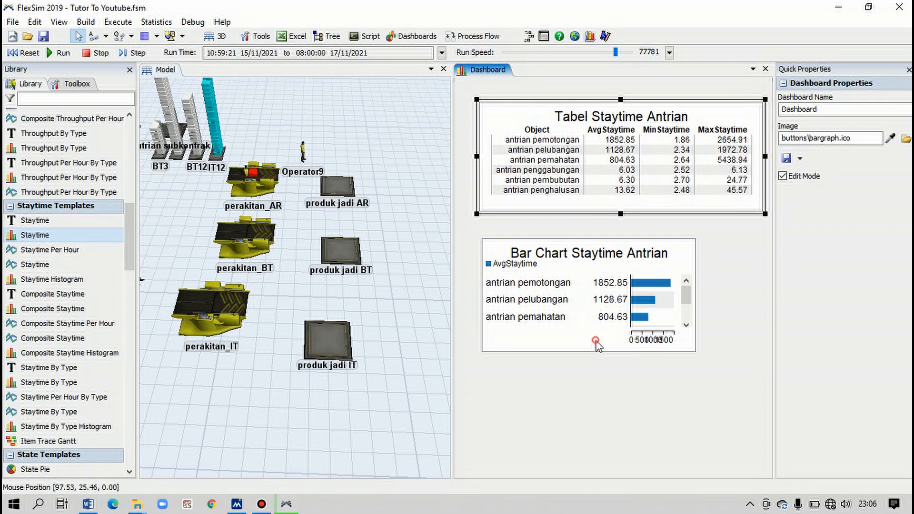
- Make the Staytime bar chart taller and wider so all six queues and the axis fit, enlarging the dashboard pane to make room
click(659, 351)
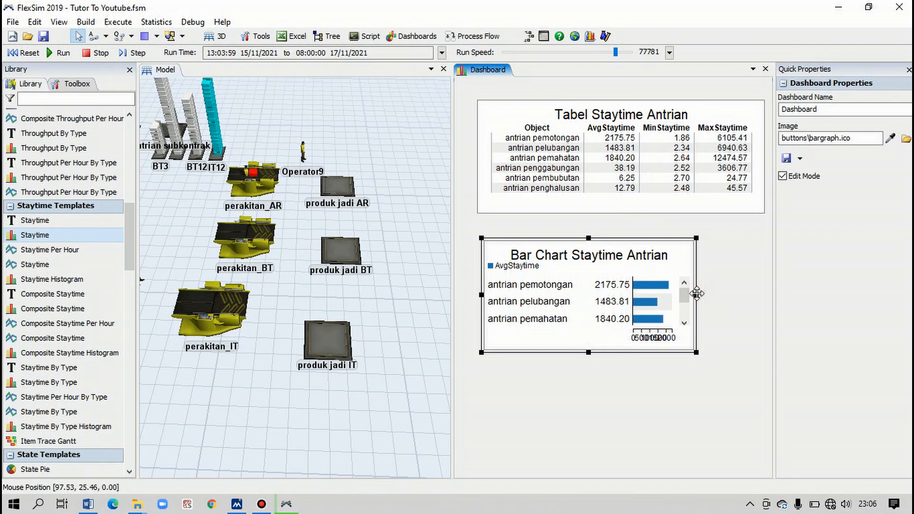
drag(697, 294, 739, 295)
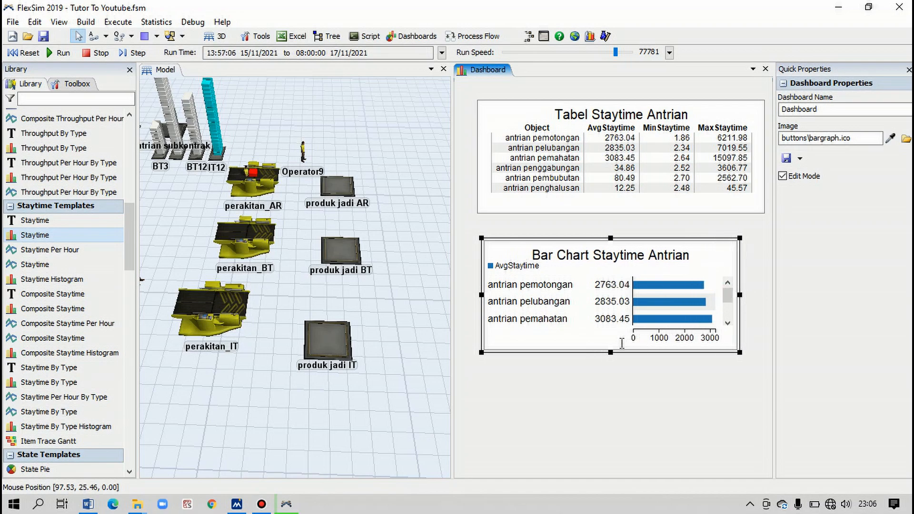
drag(611, 354, 615, 417)
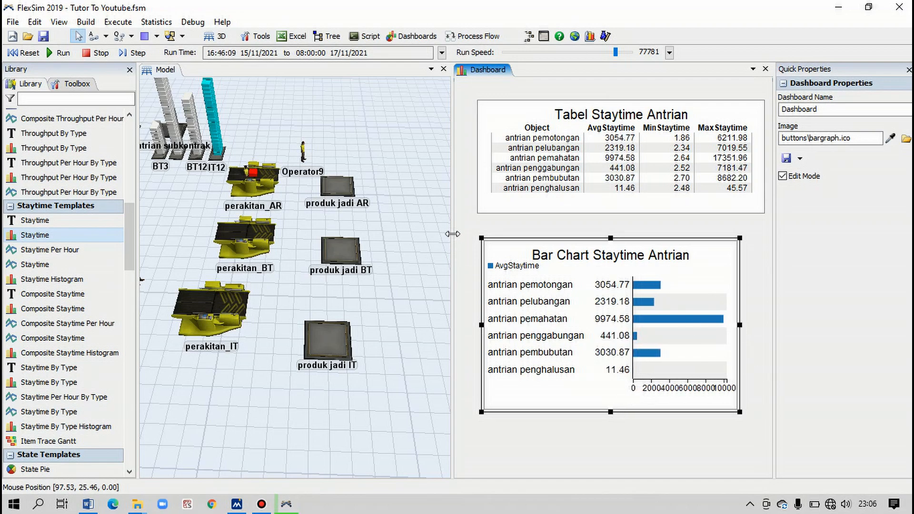
drag(452, 233, 342, 222)
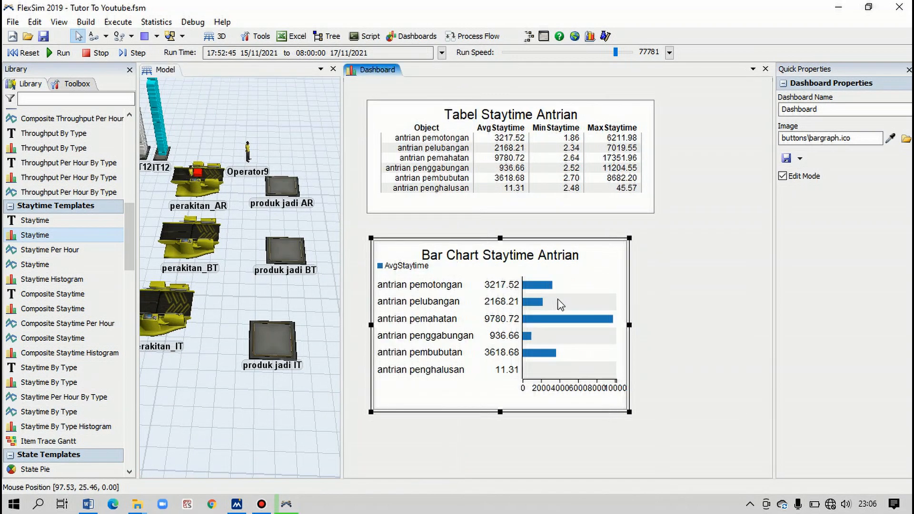
drag(629, 325, 710, 327)
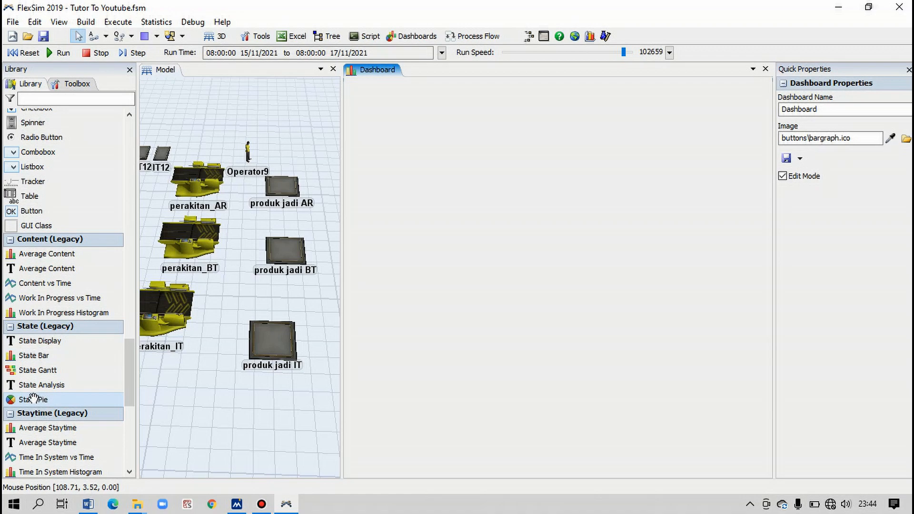
- Add a legacy State Pie chart to the empty dashboard and name it "State Pie Pemolaan"
drag(33, 399, 466, 191)
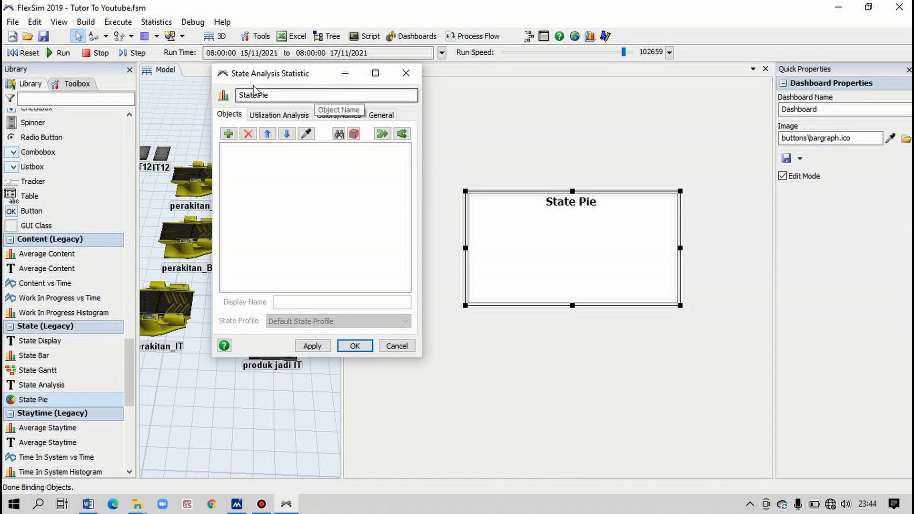
click(272, 95)
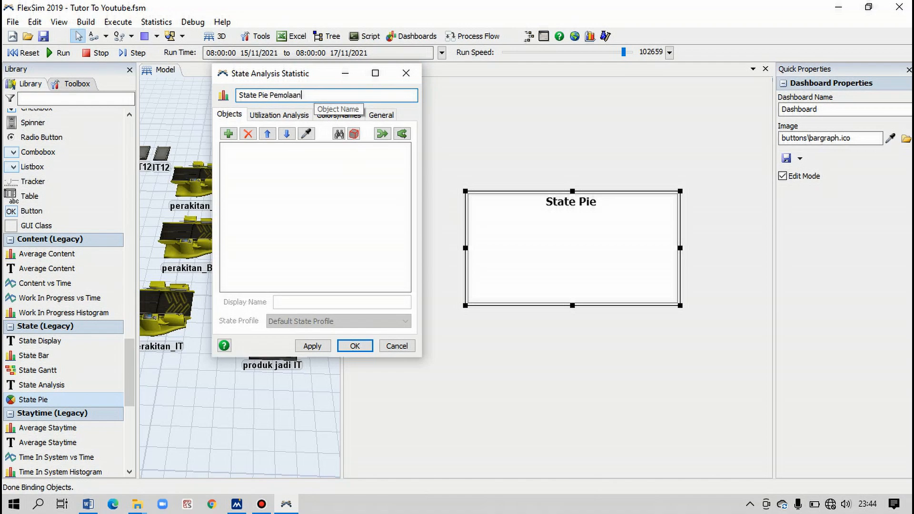
- Add the processors pemolaan_1, pemolaan_2, pemolaan_3 and pemolaan_4 to the State Pie Pemolaan chart's objects
click(229, 134)
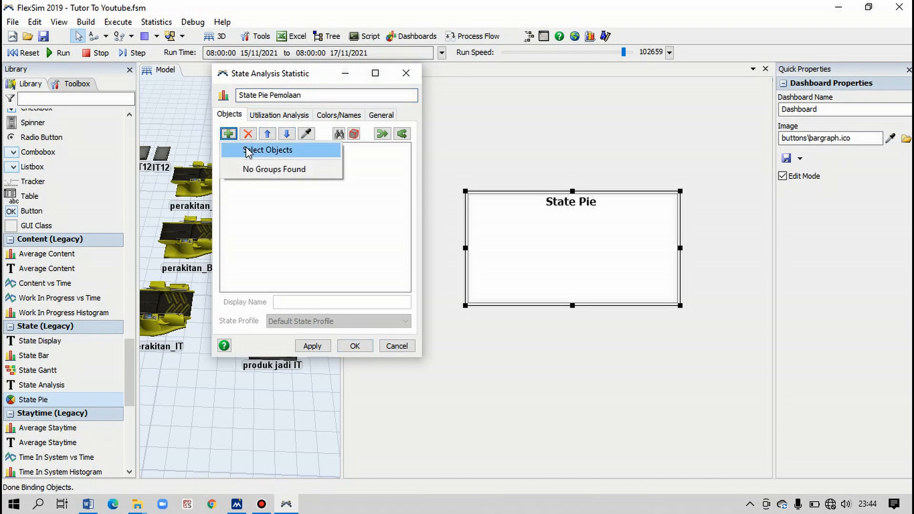
click(247, 150)
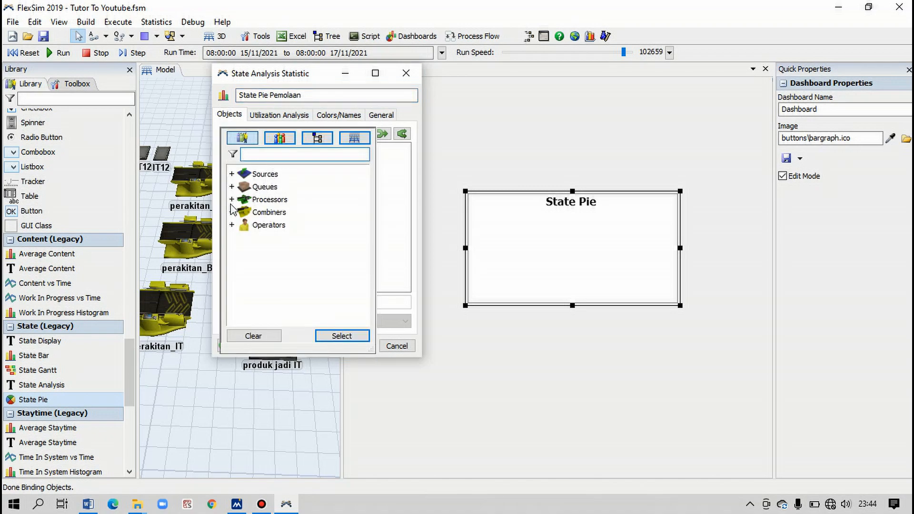
click(232, 200)
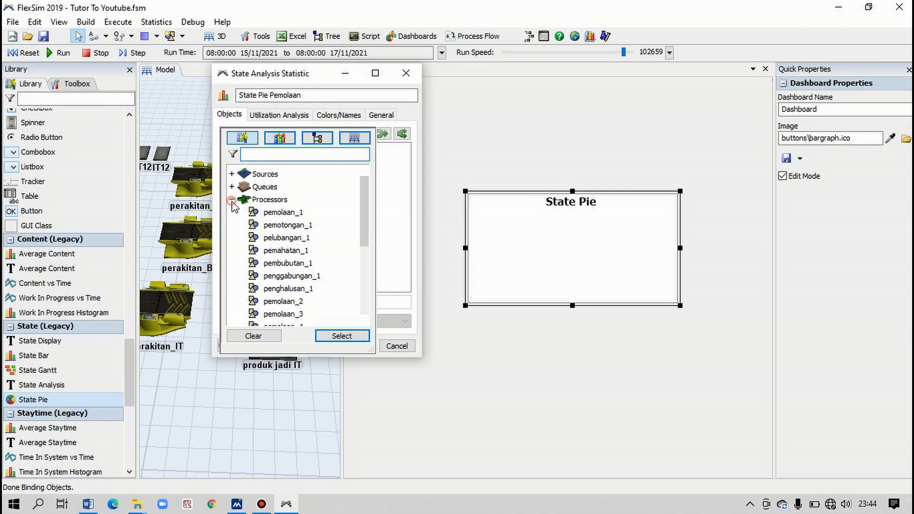
click(284, 213)
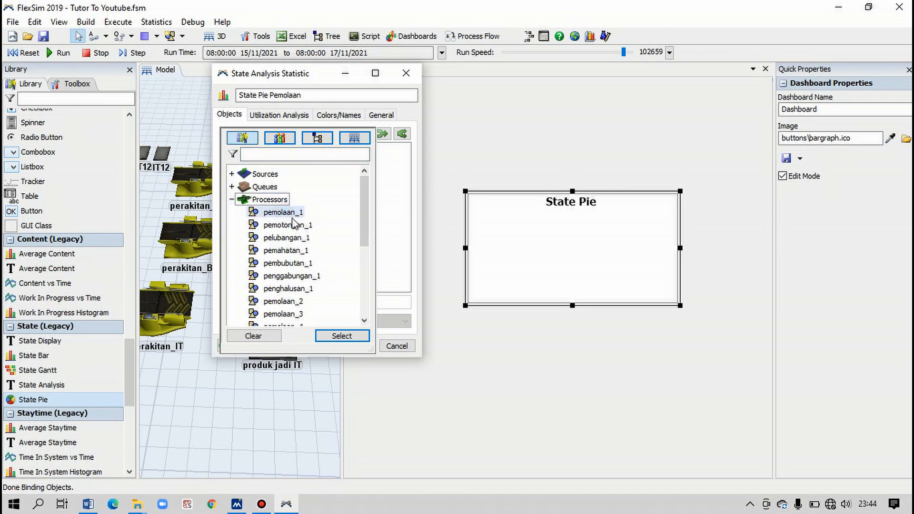
scroll(296, 224, down, 1)
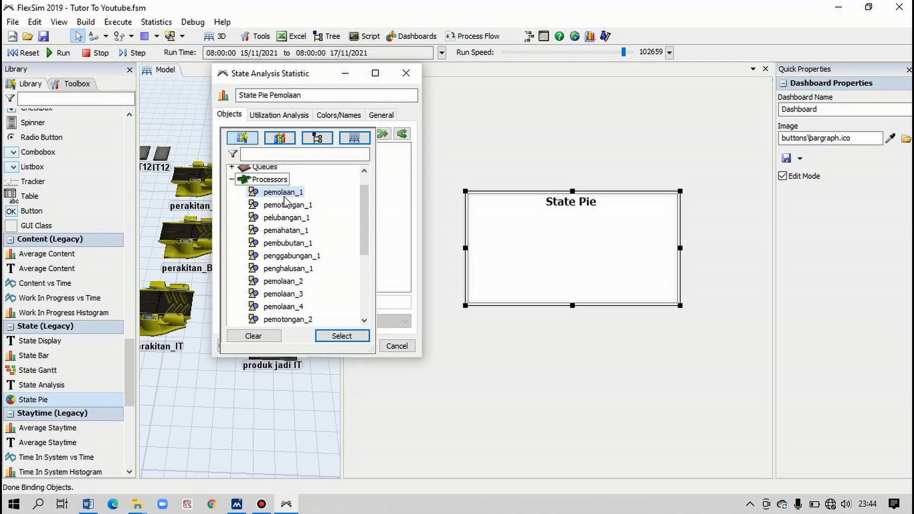
ctrl+click(291, 281)
ctrl+click(294, 294)
ctrl+click(292, 307)
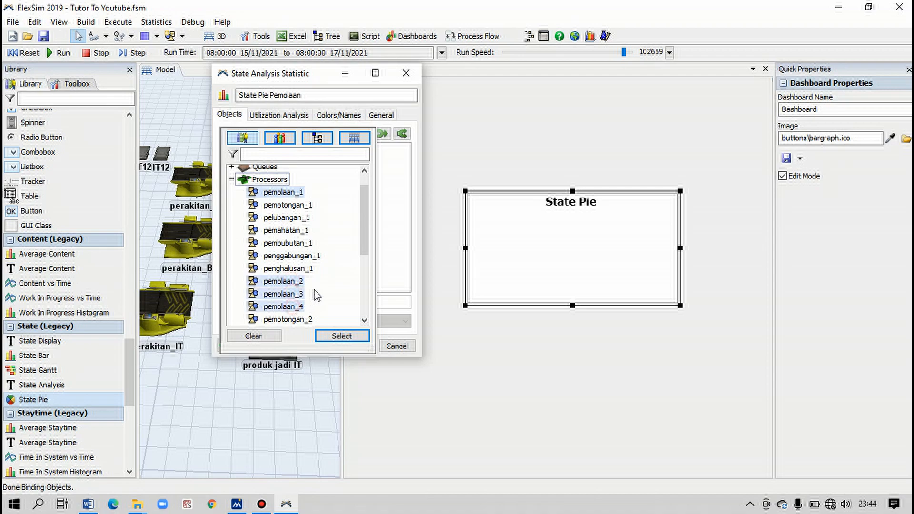
scroll(291, 254, down, 1)
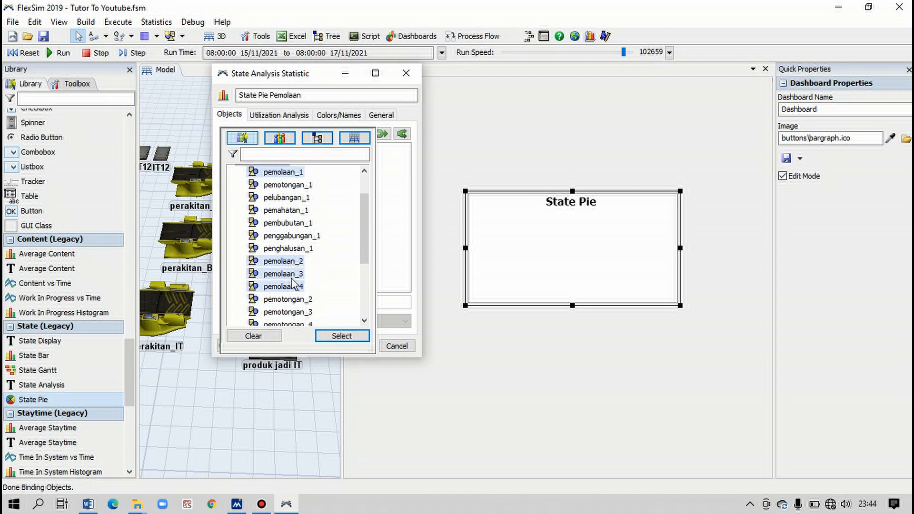
click(341, 336)
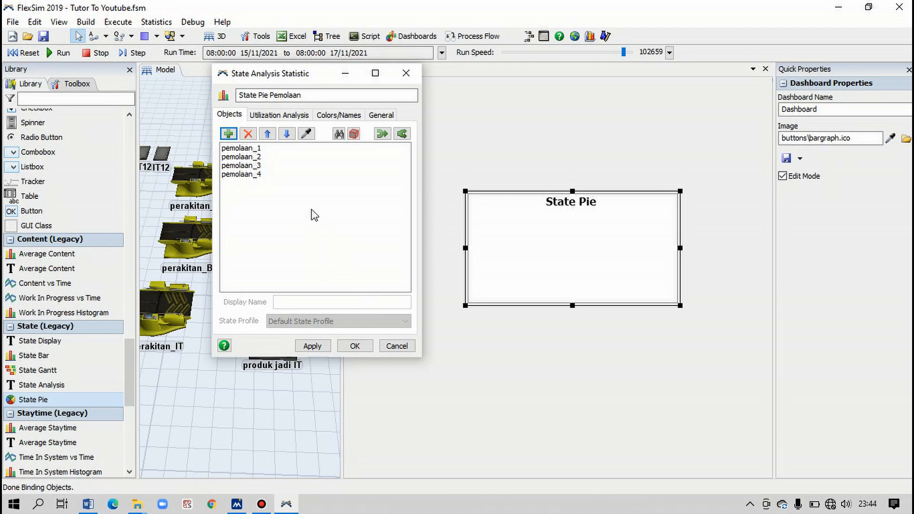
- In the utilization analysis, exclude setup, waiting for transporter, waiting for operator and blocked, include idle in the percentage, and accept the chart settings
click(279, 117)
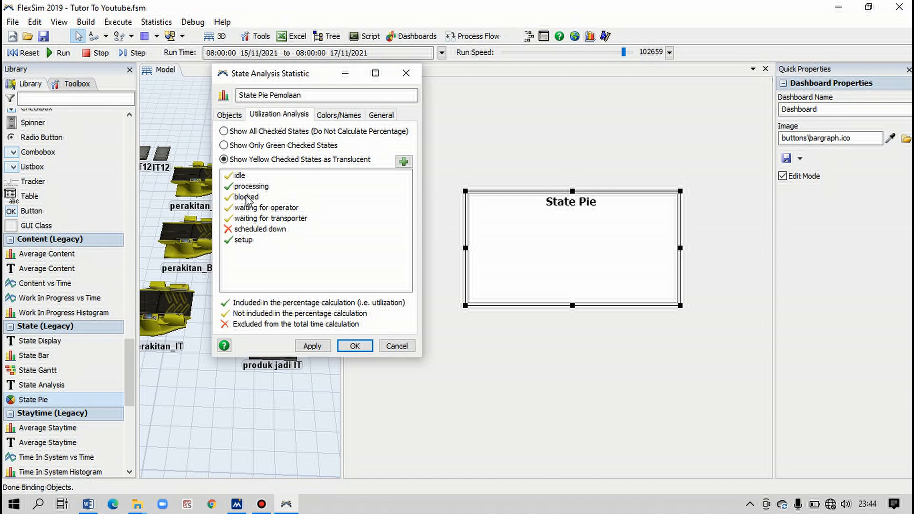
click(230, 241)
click(228, 220)
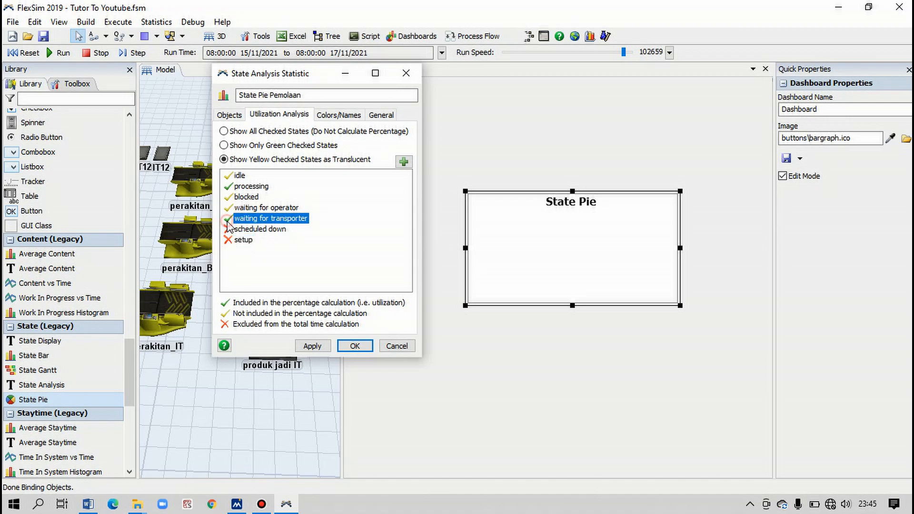
click(228, 220)
click(230, 210)
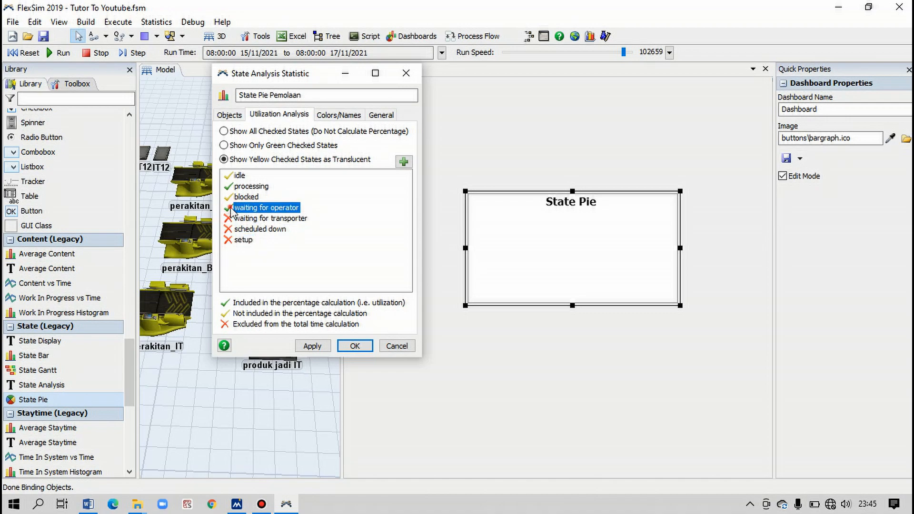
click(229, 209)
click(229, 198)
click(228, 198)
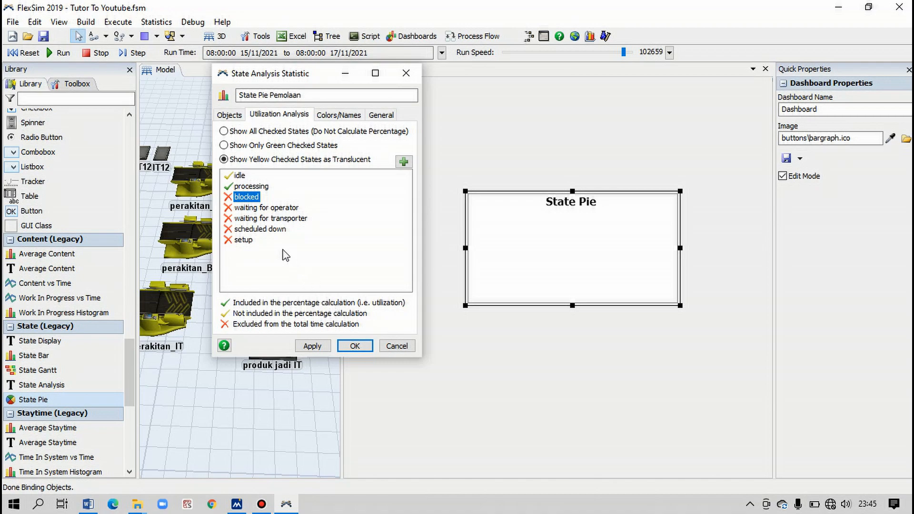
click(229, 176)
click(228, 176)
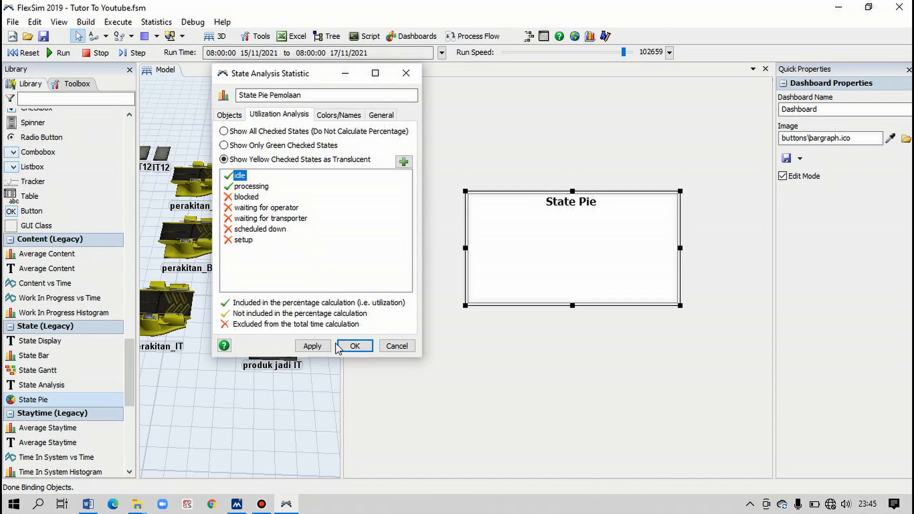
click(312, 346)
click(354, 346)
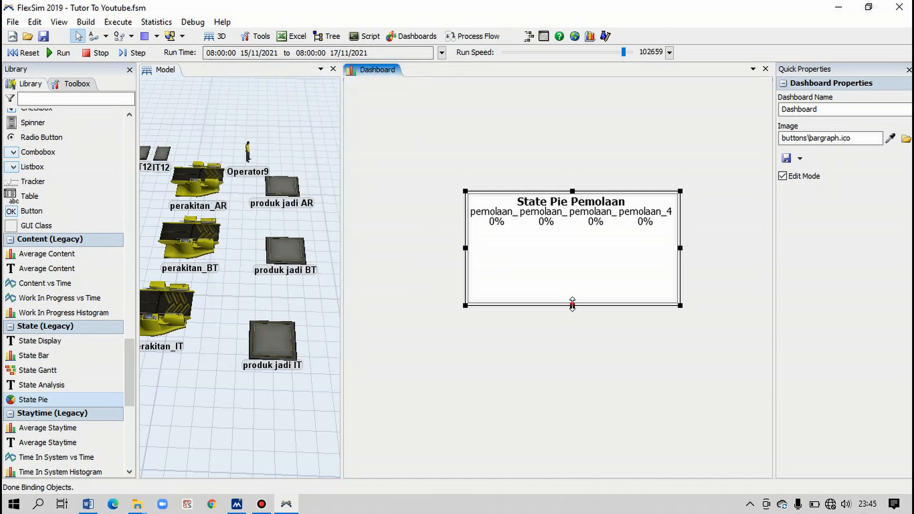
- Make the State Pie Pemolaan chart taller and wider so the processor names fit, and reset and run the simulation
drag(573, 305, 573, 339)
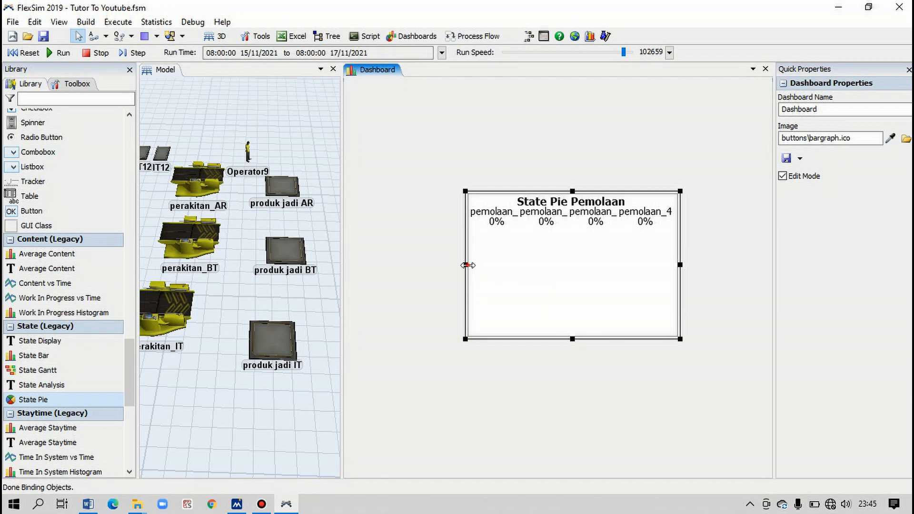
drag(466, 265, 404, 265)
click(23, 53)
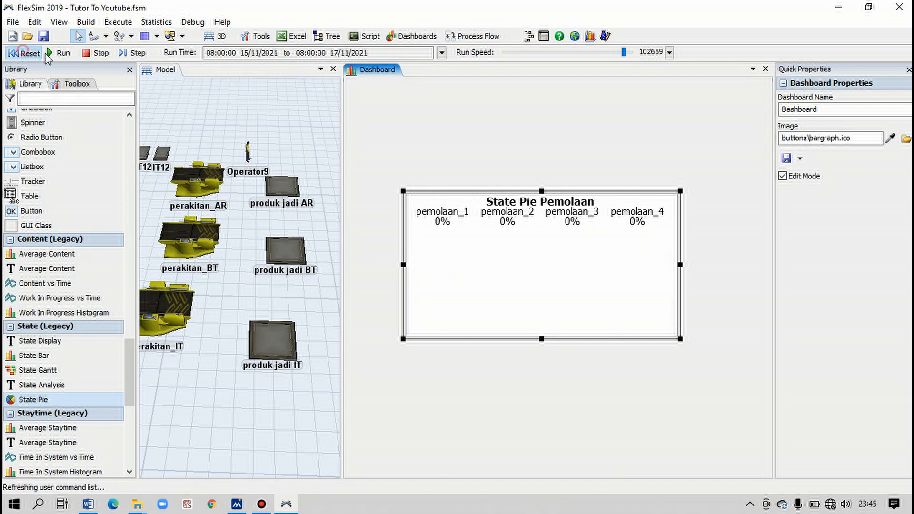
click(63, 54)
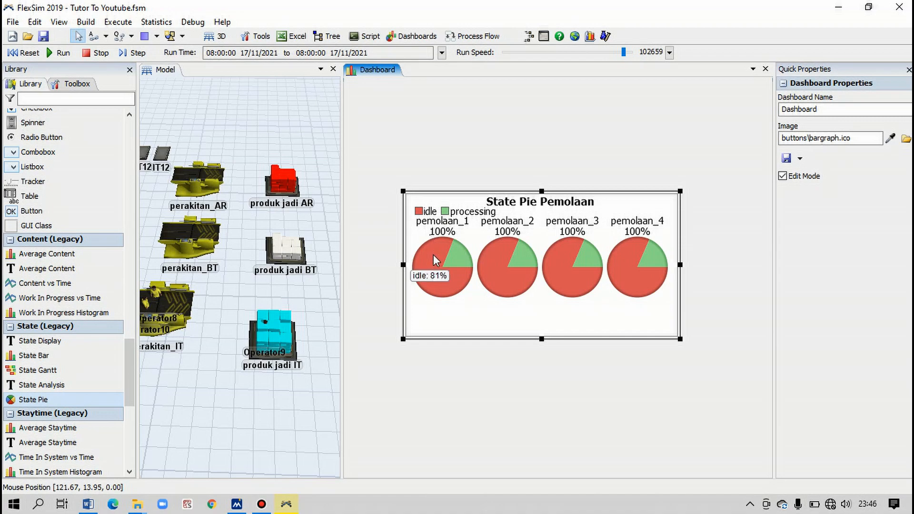
- Read the idle and processing percentages on the pies of the four pemolaan processors
mouse_move(455, 253)
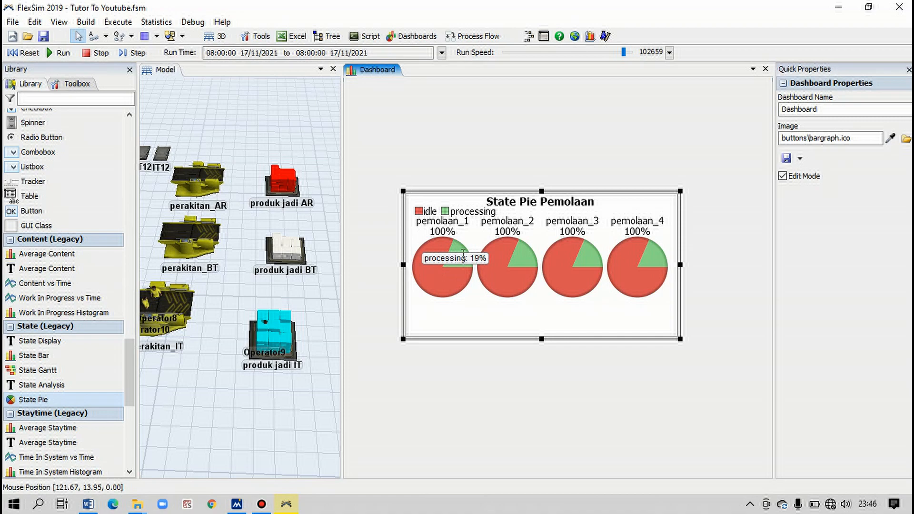
mouse_move(497, 270)
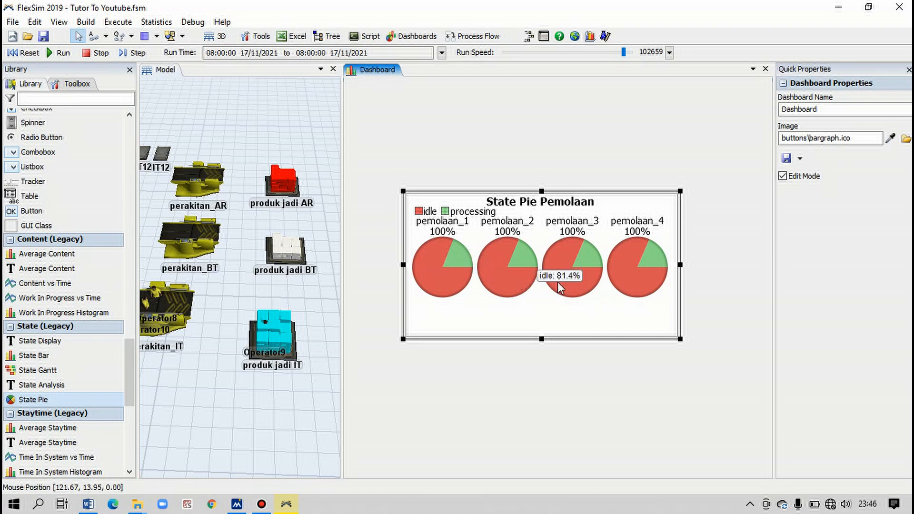
mouse_move(629, 274)
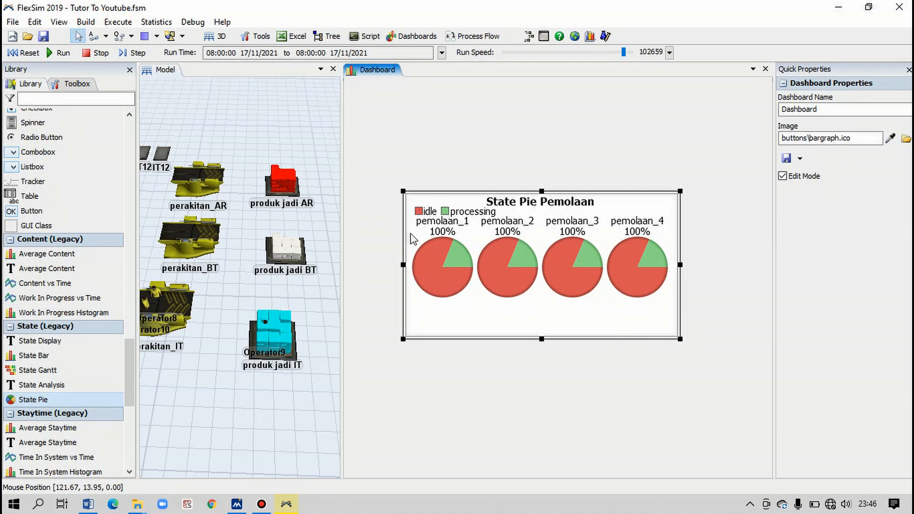
mouse_move(424, 255)
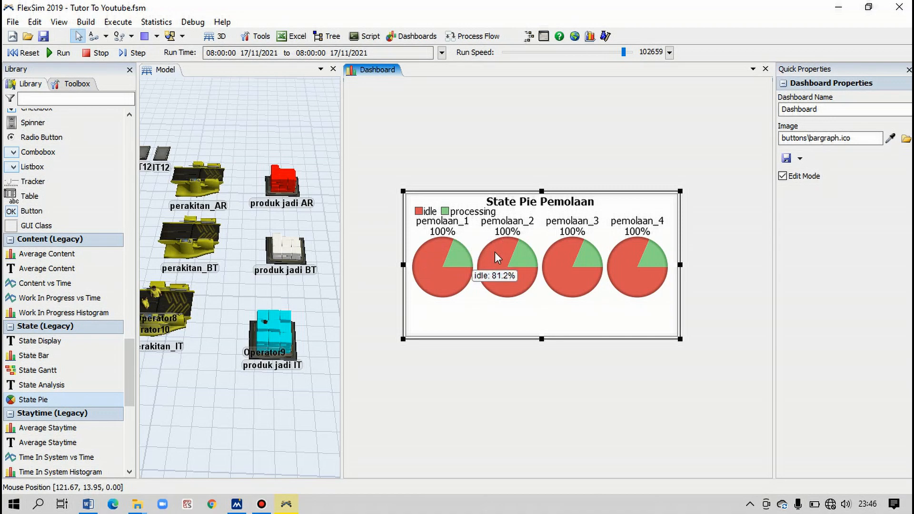
mouse_move(522, 256)
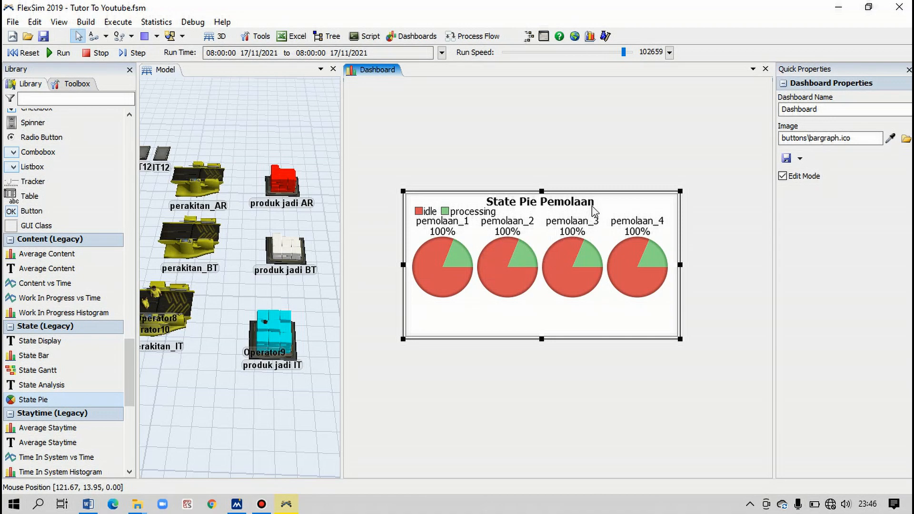
- Move the State Pie Pemolaan chart higher on the dashboard and add a second legacy State Pie chart beneath it
drag(595, 191, 604, 123)
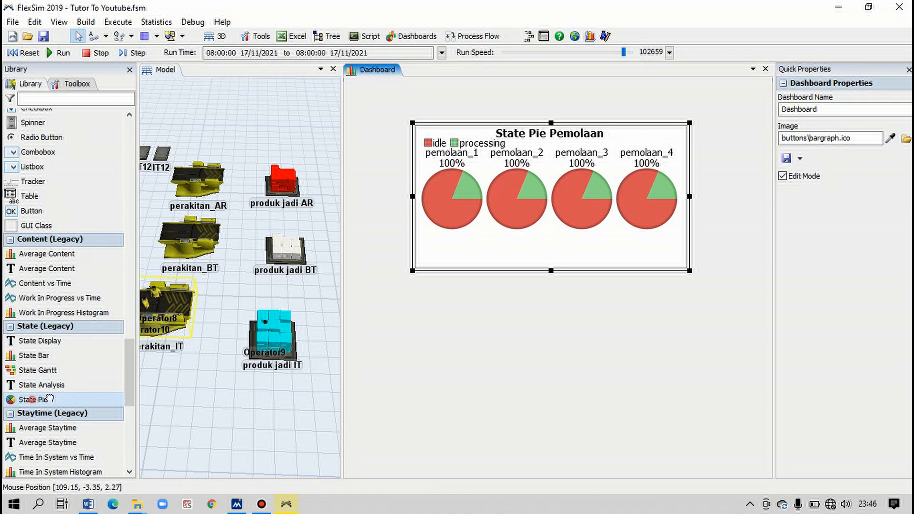
drag(32, 399, 462, 331)
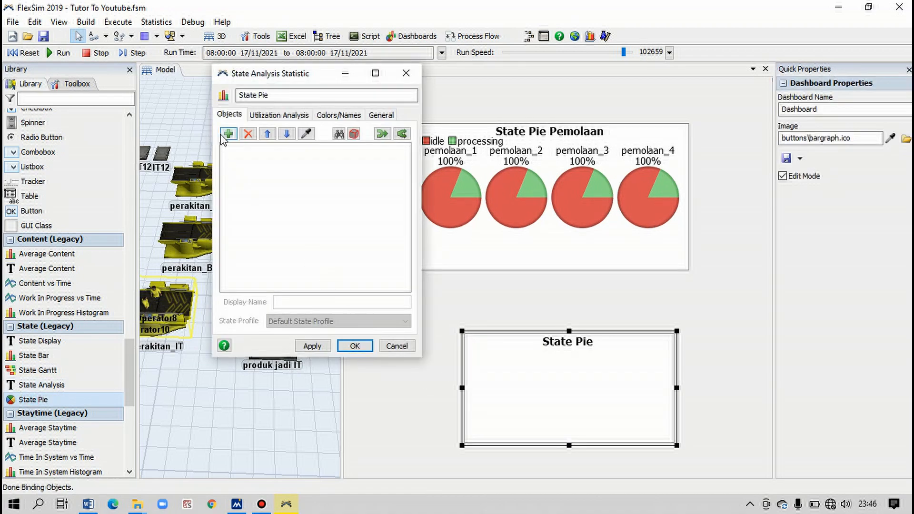
- Add the combiners perakitan_AR, perakitan_BT and perakitan_IT to the second State Pie chart and accept its settings
click(227, 135)
click(242, 151)
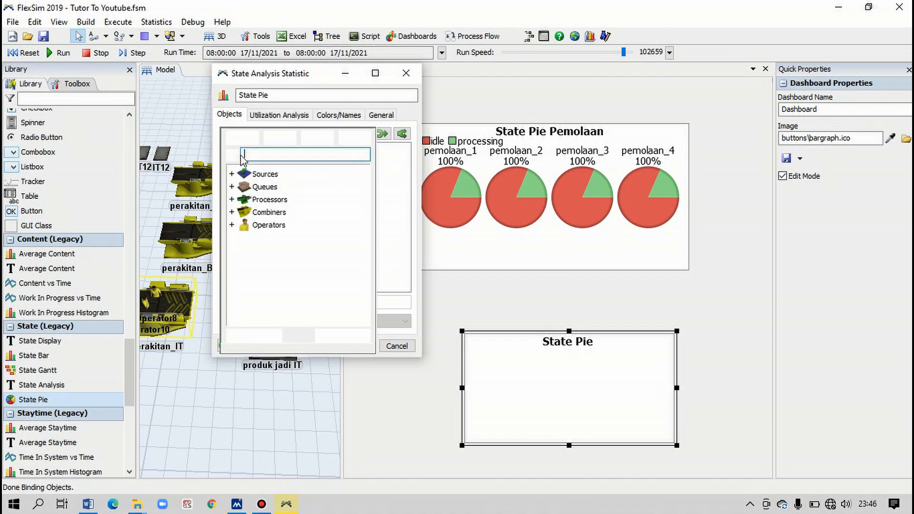
click(232, 200)
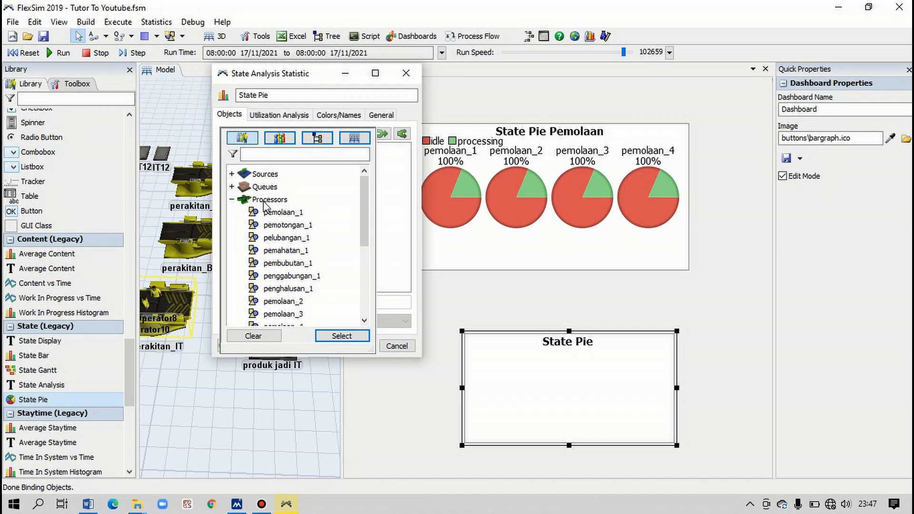
scroll(266, 205, down, 1)
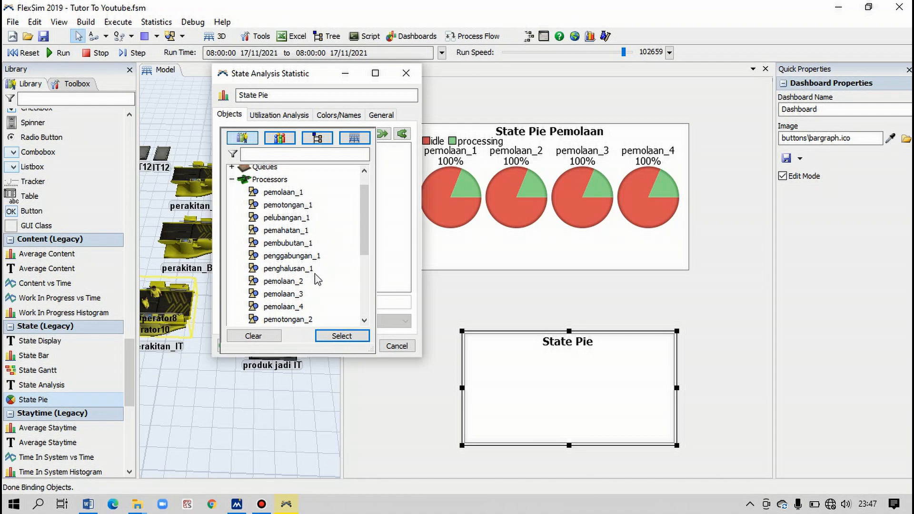
scroll(322, 283, down, 1)
scroll(316, 253, down, 1)
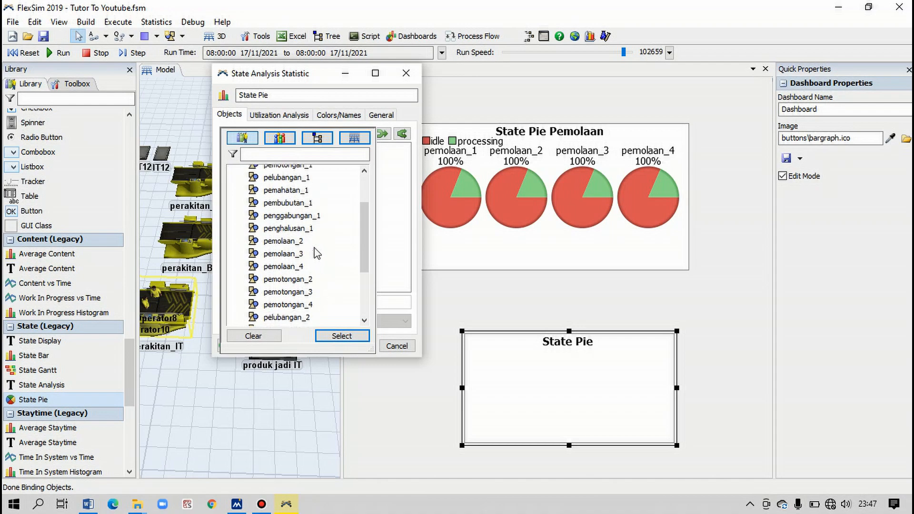
scroll(312, 246, down, 2)
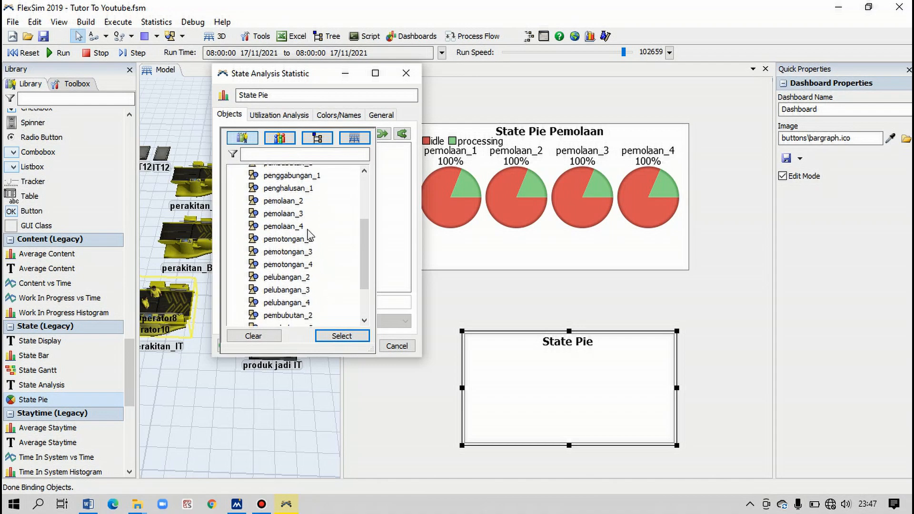
scroll(296, 283, down, 2)
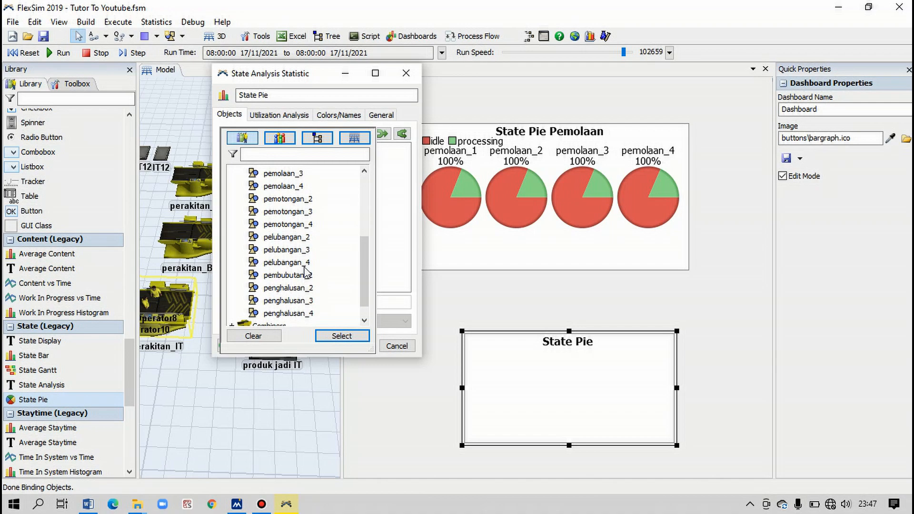
scroll(305, 271, down, 1)
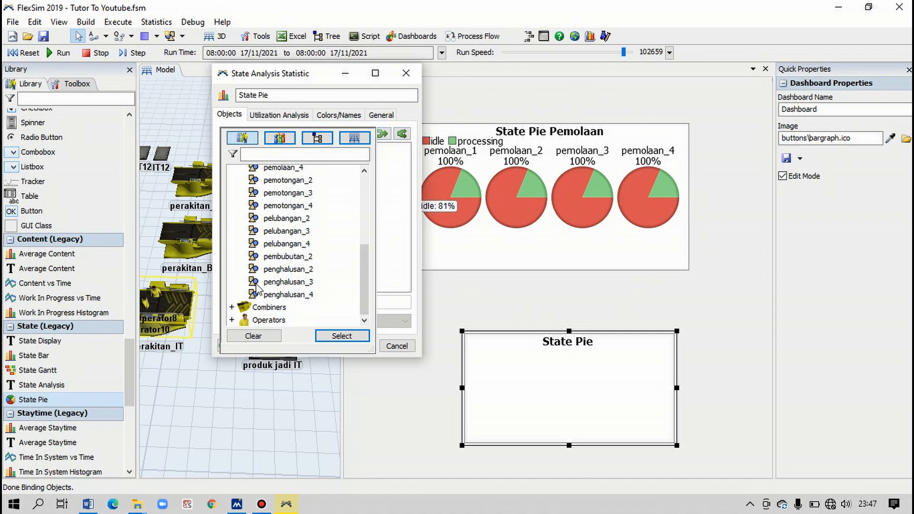
click(232, 308)
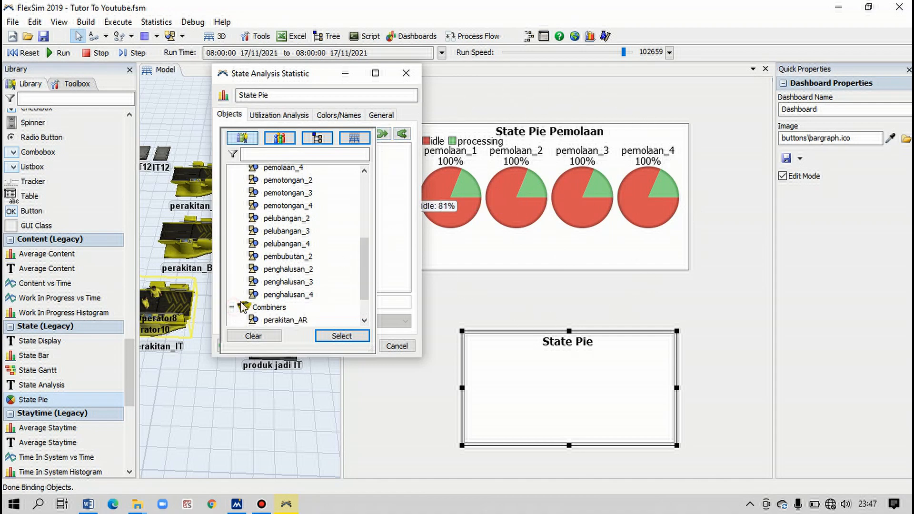
scroll(262, 291, down, 1)
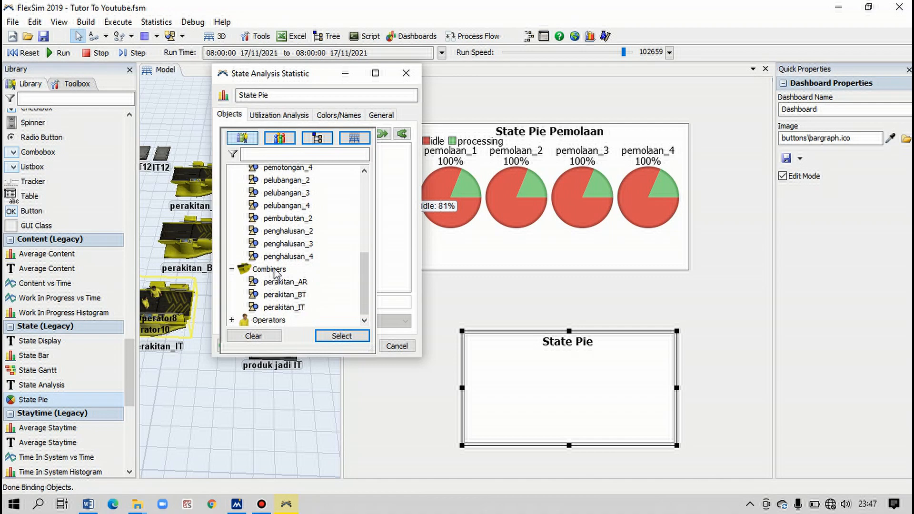
click(285, 281)
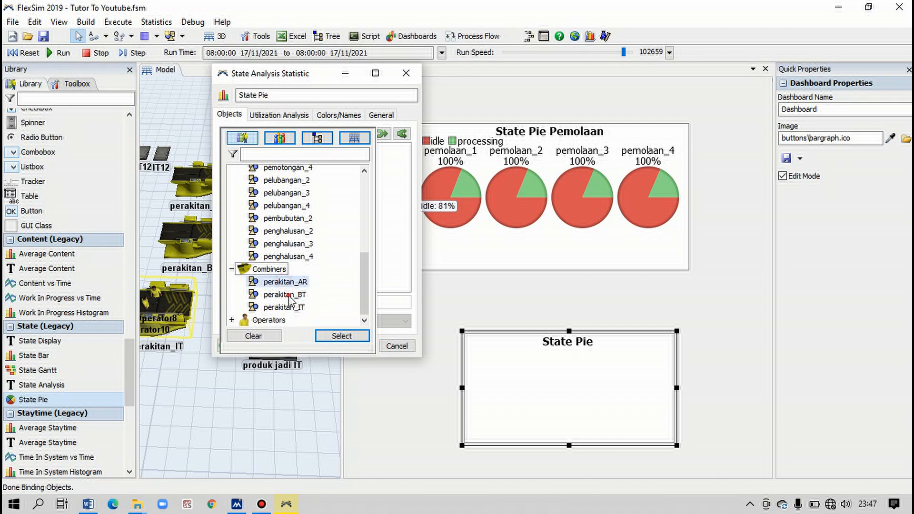
click(287, 295)
click(285, 307)
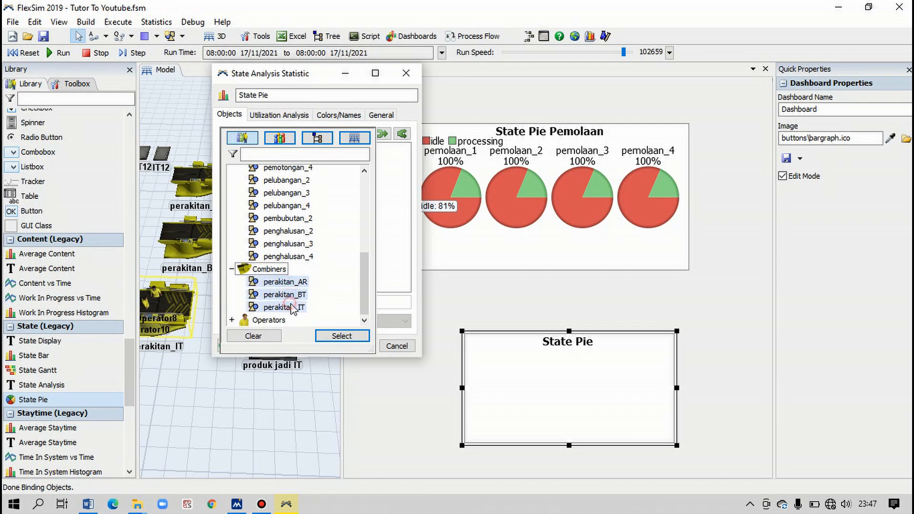
click(339, 338)
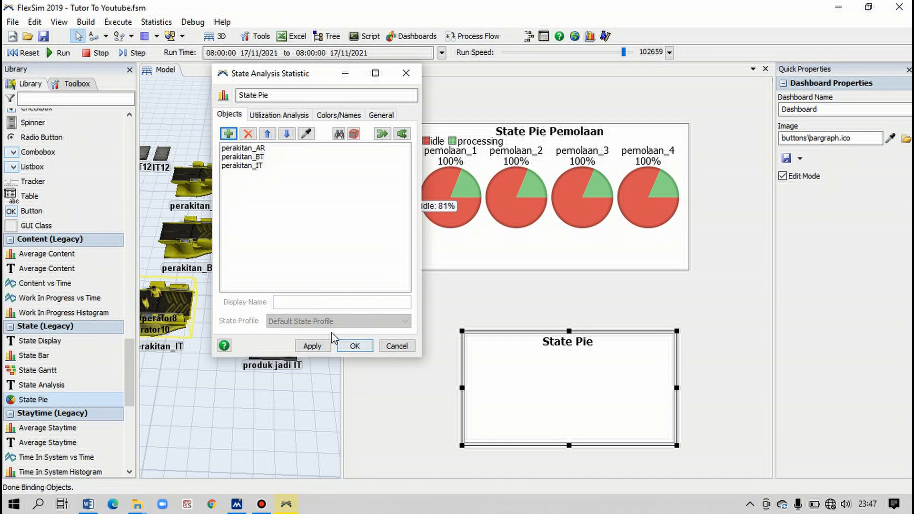
click(347, 350)
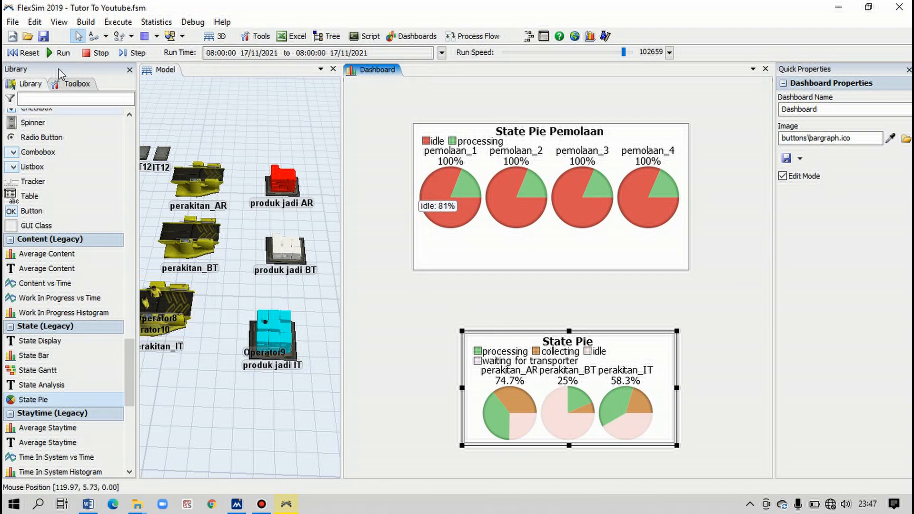
- Reset the model; in the combiner pie's utilization analysis, exclude blocked, collecting, both waiting states and setup, include idle in the percentage, and accept
click(28, 53)
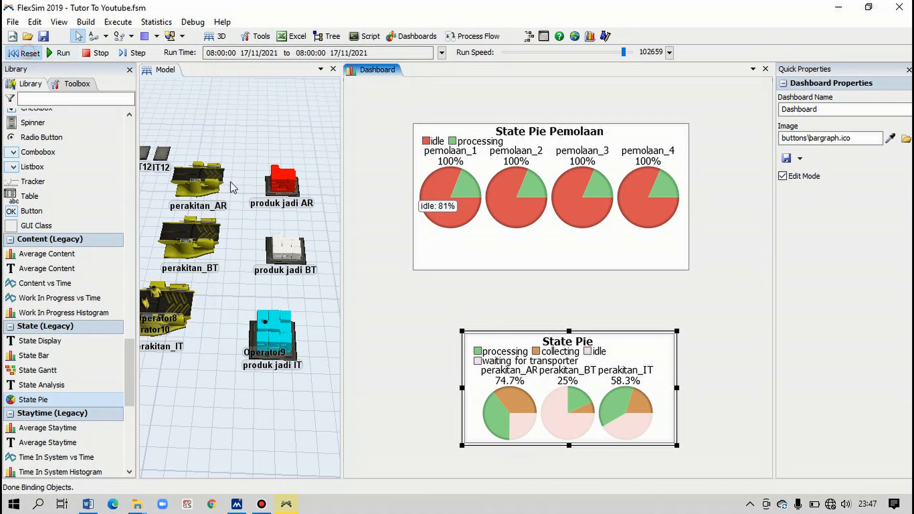
double_click(503, 332)
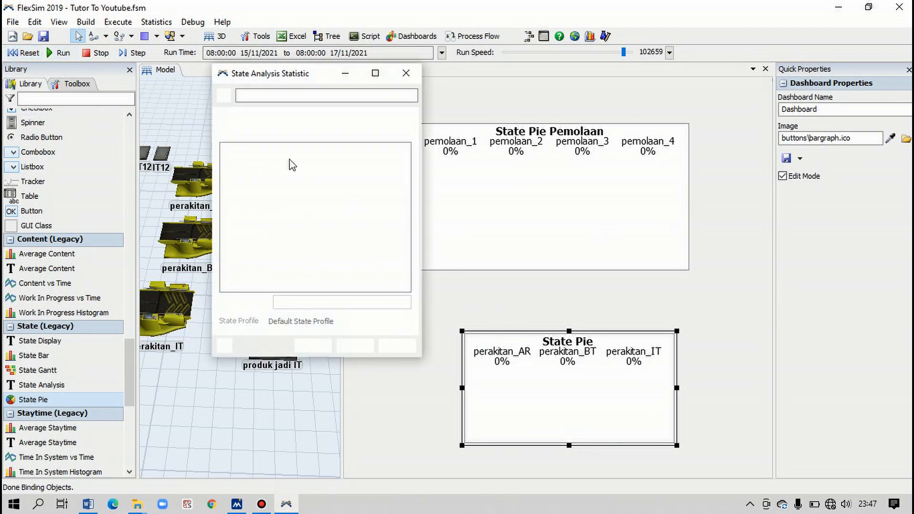
click(265, 115)
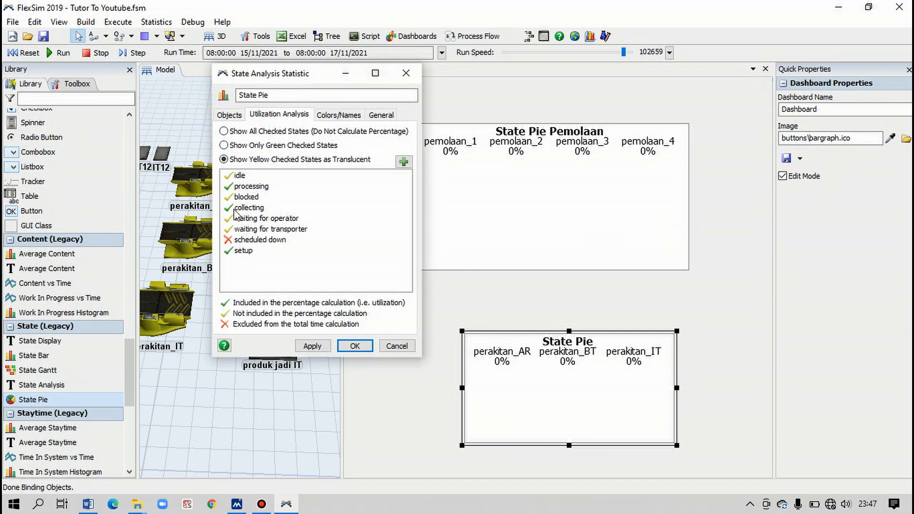
click(230, 198)
click(230, 209)
click(228, 221)
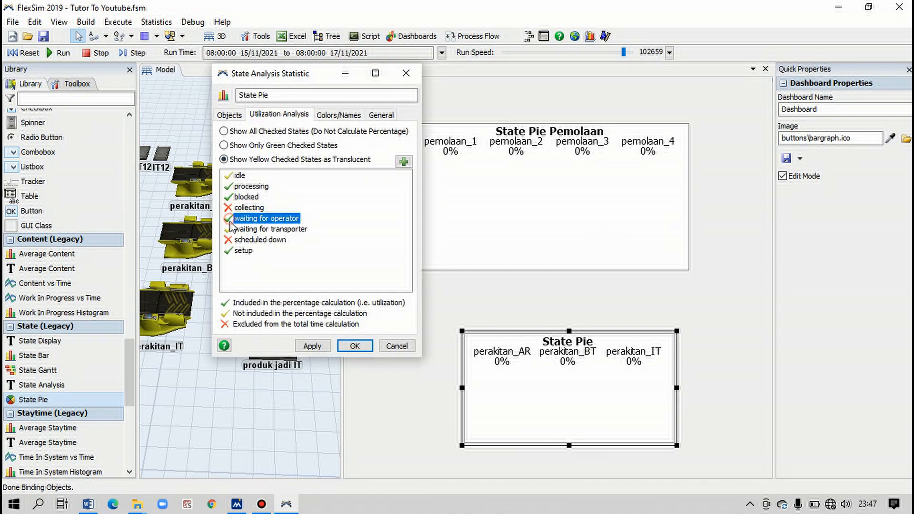
click(228, 221)
click(228, 229)
click(228, 251)
click(229, 251)
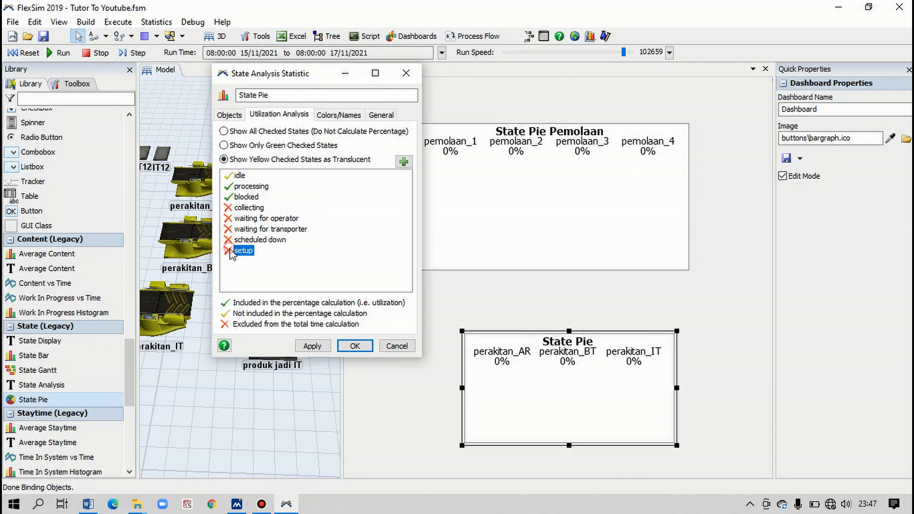
click(227, 194)
click(228, 195)
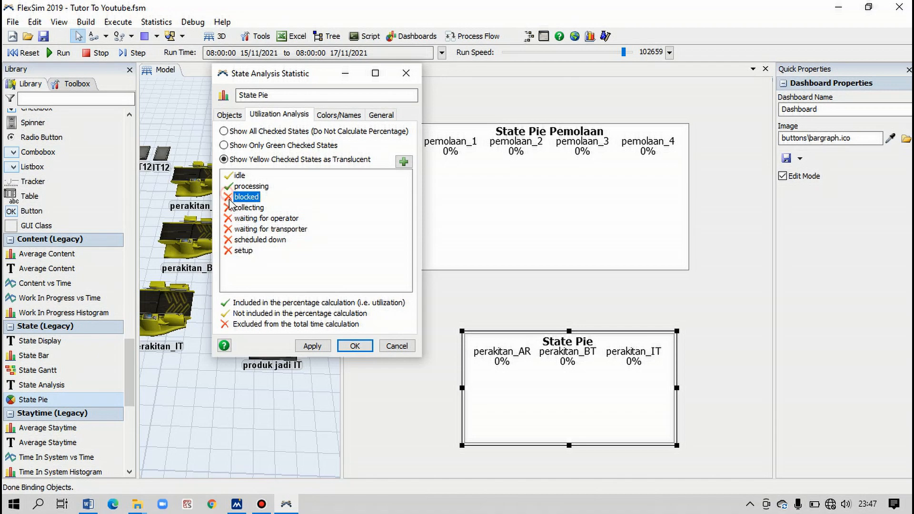
click(229, 176)
click(229, 175)
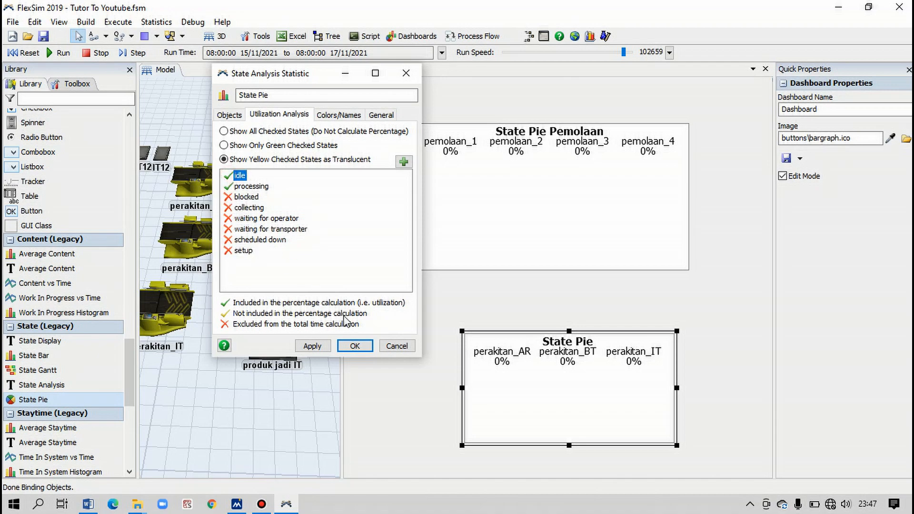
click(355, 346)
- Move the combiners' State Pie chart closer beneath the State Pie Pemolaan chart, then reset and run the simulation at maximum speed
drag(490, 330, 469, 302)
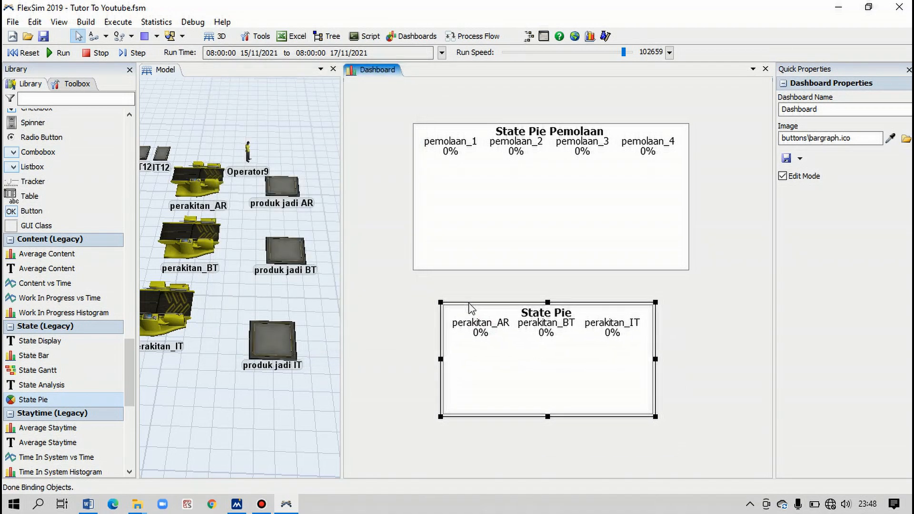
click(26, 53)
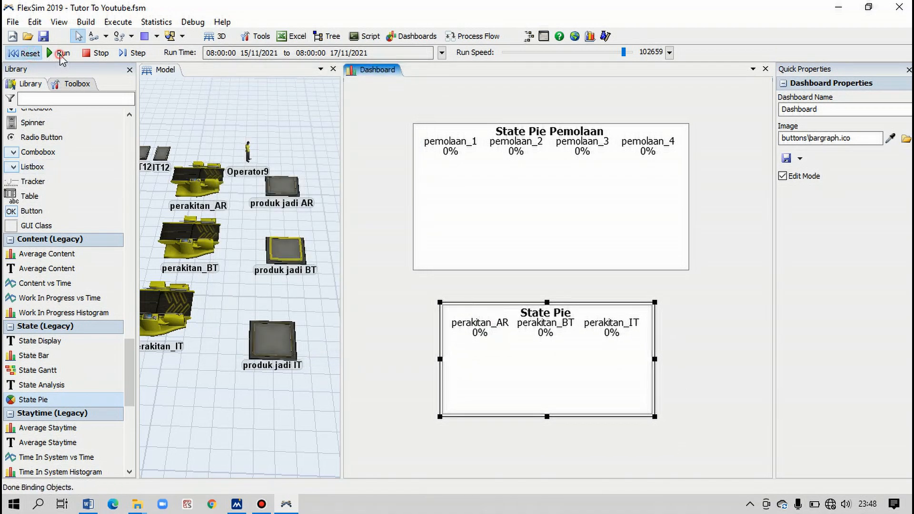
drag(623, 53, 645, 55)
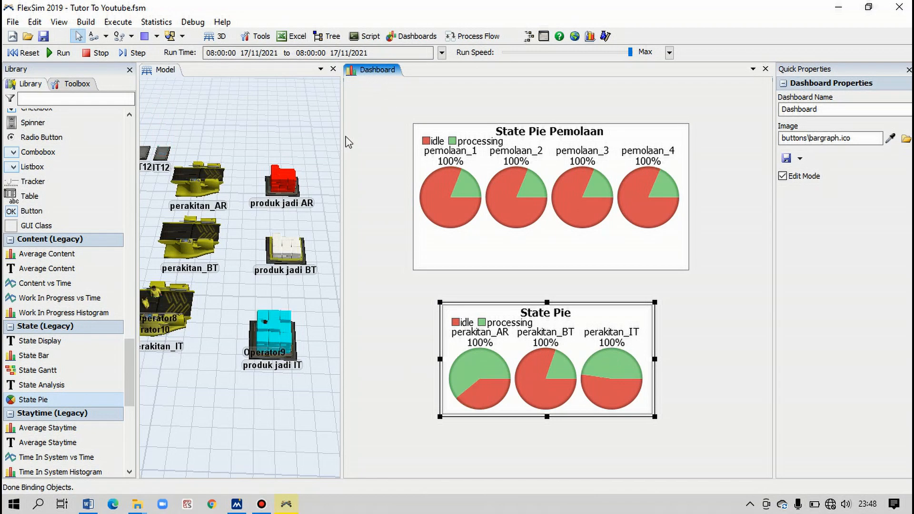
- Read the idle and processing percentages on the pies of the three perakitan combiners
mouse_move(470, 378)
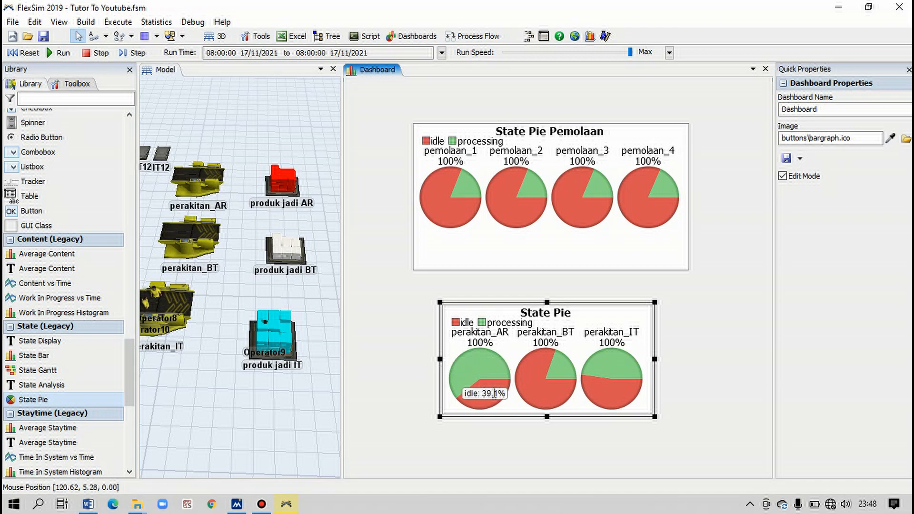
mouse_move(524, 379)
mouse_move(500, 391)
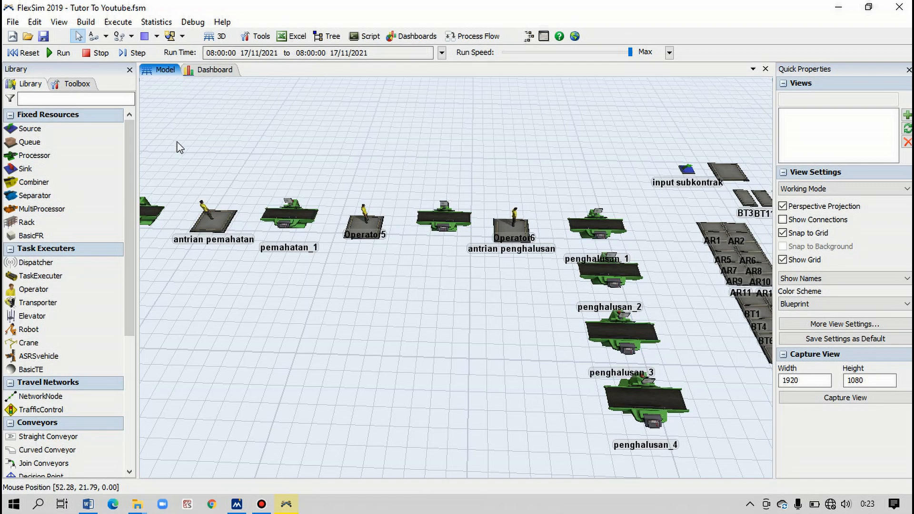
- Reset and rerun the simulation to its end time in the model view at maximum speed
click(27, 53)
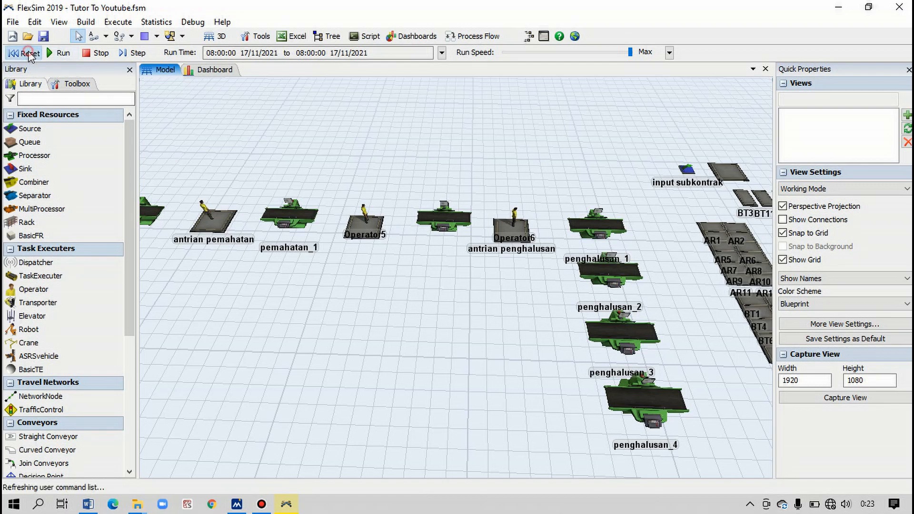
click(50, 53)
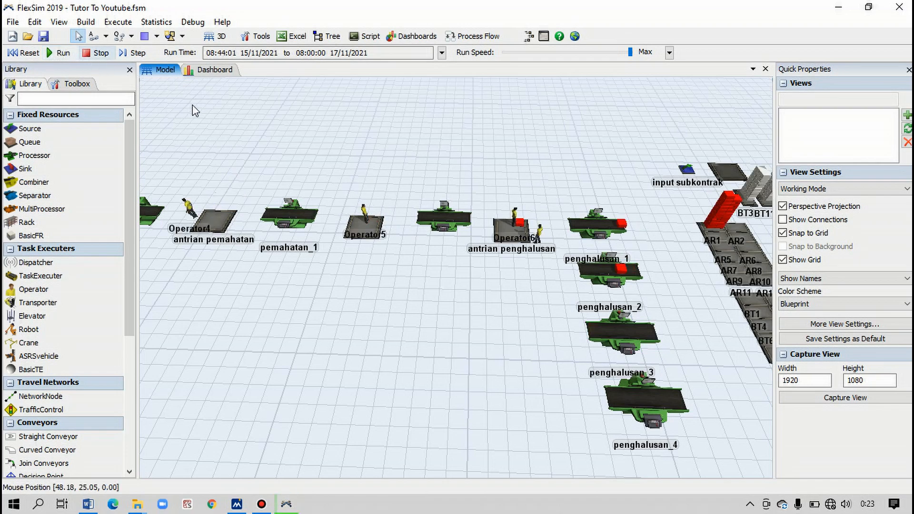
drag(410, 135, 364, 128)
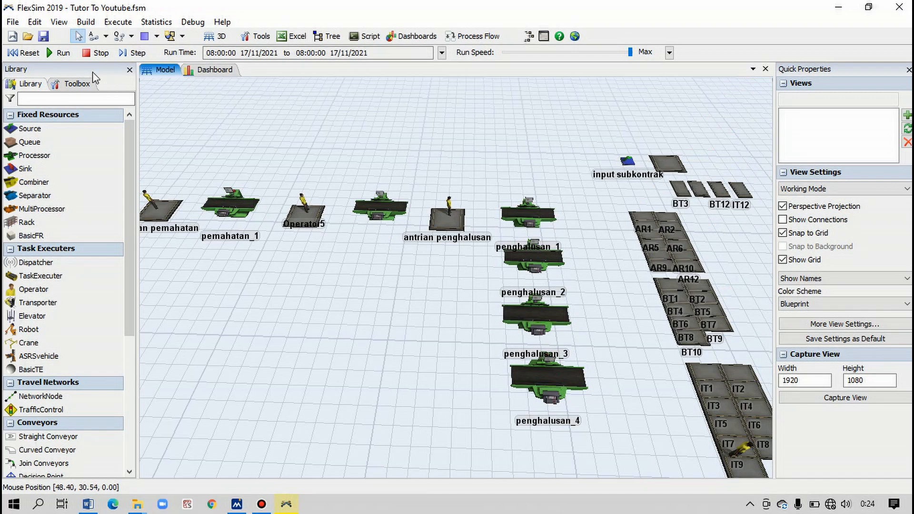
- Add the Reports and Statistics command to the custom toolbar in the global preferences, accept, and open Reports and Statistics
click(13, 22)
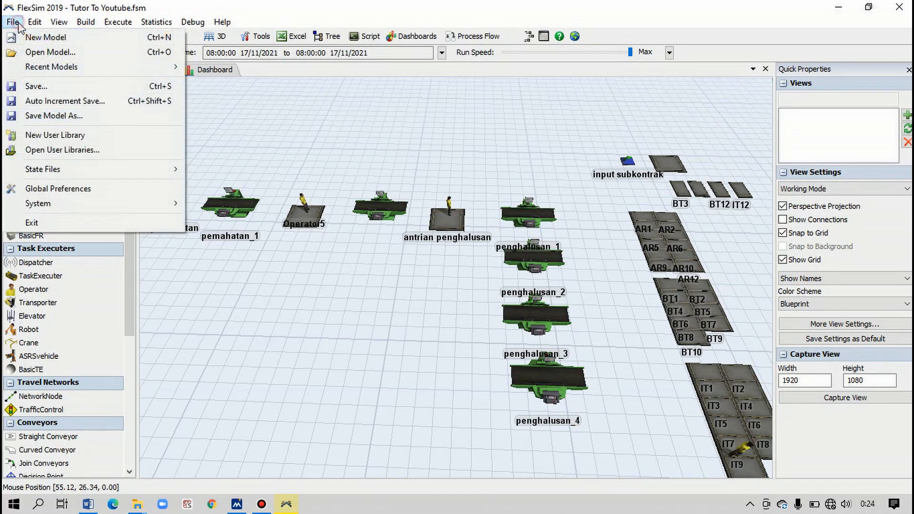
click(62, 188)
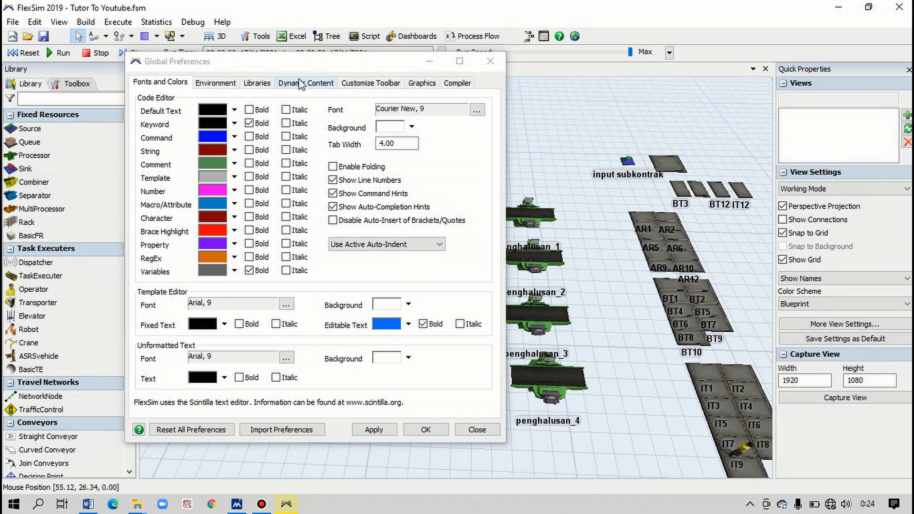
click(361, 85)
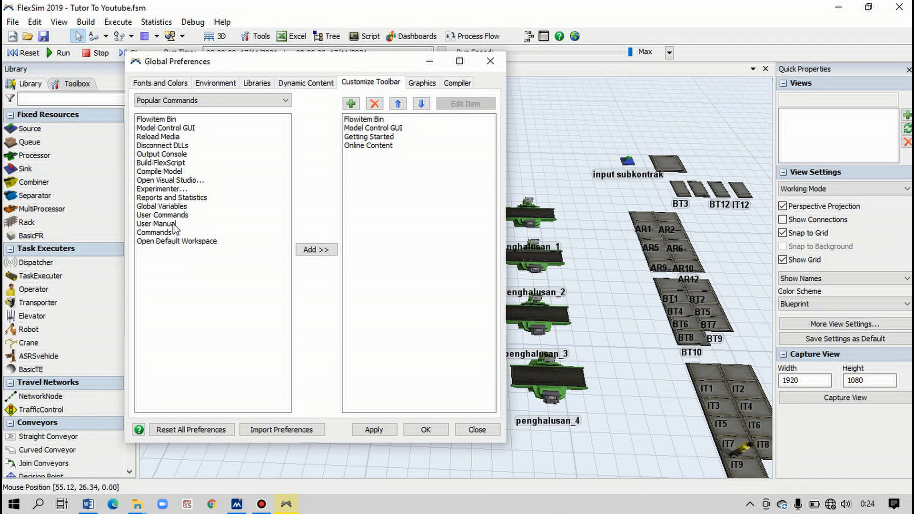
click(177, 198)
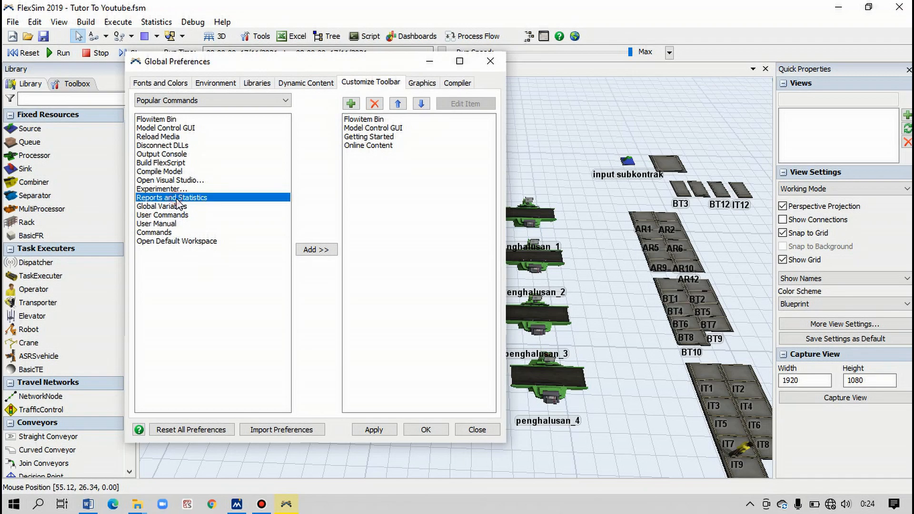
click(311, 250)
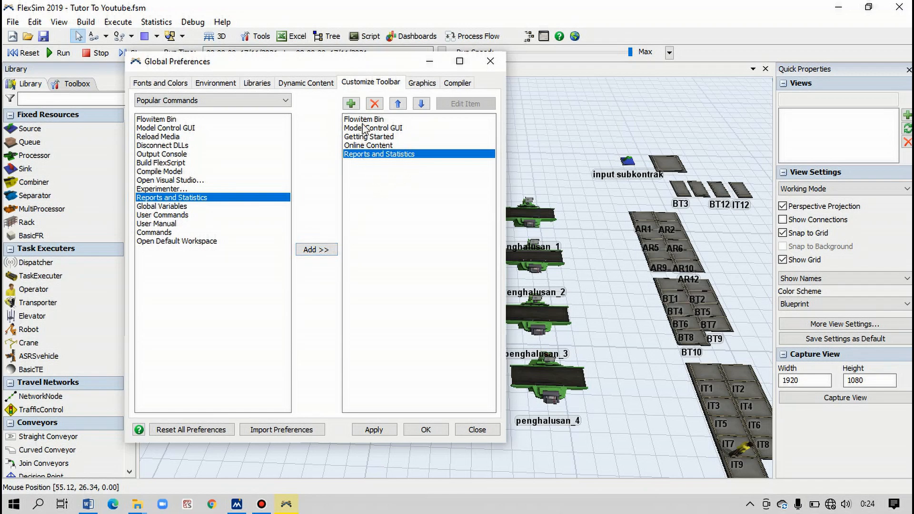
click(397, 431)
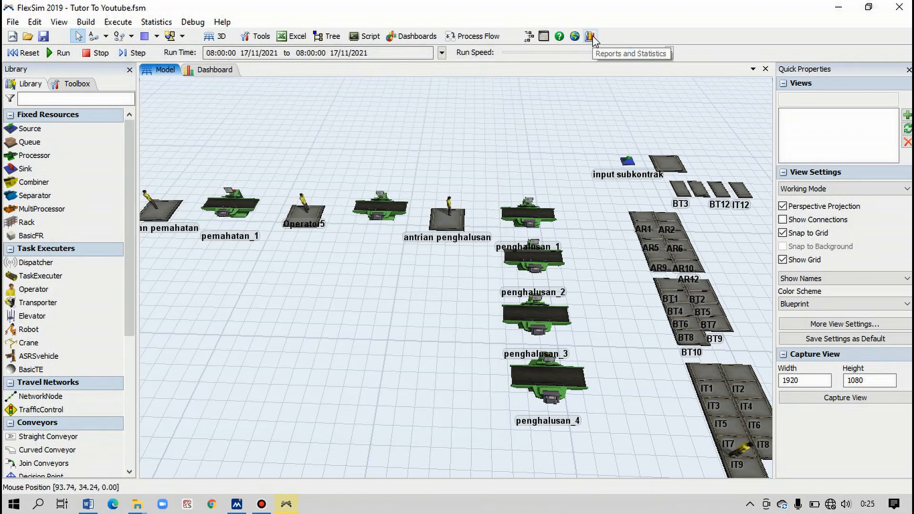
click(591, 37)
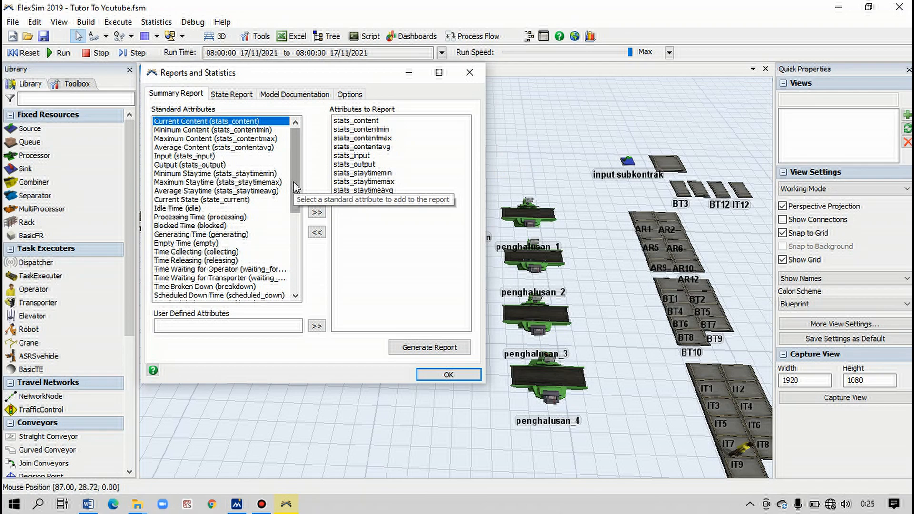
- Add the Idle Time and Processing Time attributes to the summary report's attributes to report
drag(293, 182, 293, 190)
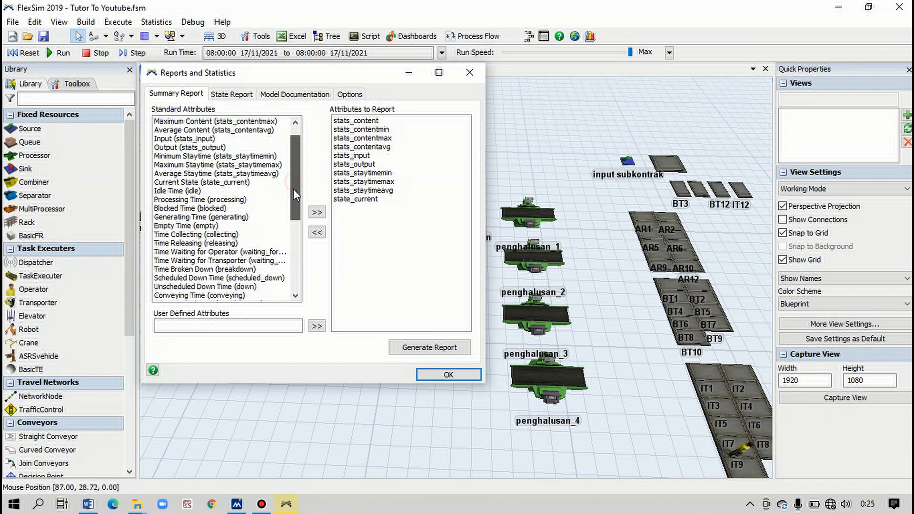
click(179, 191)
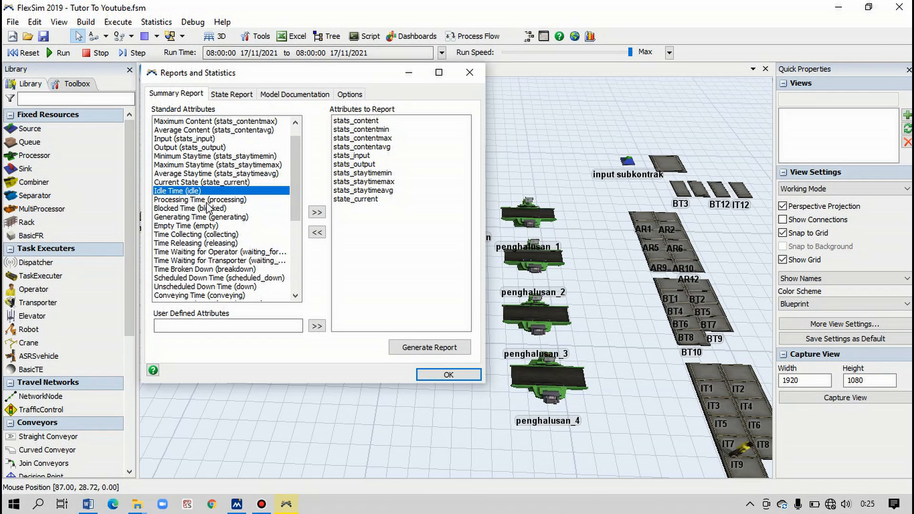
click(318, 213)
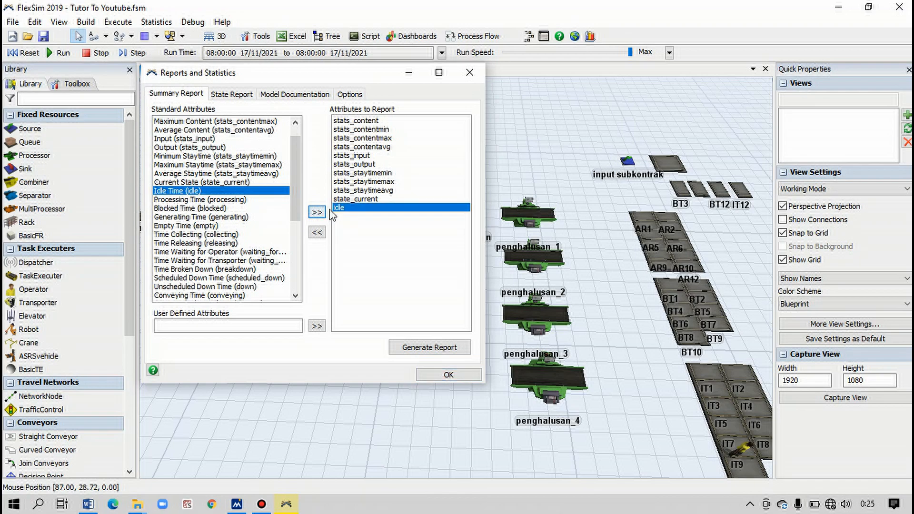
click(217, 200)
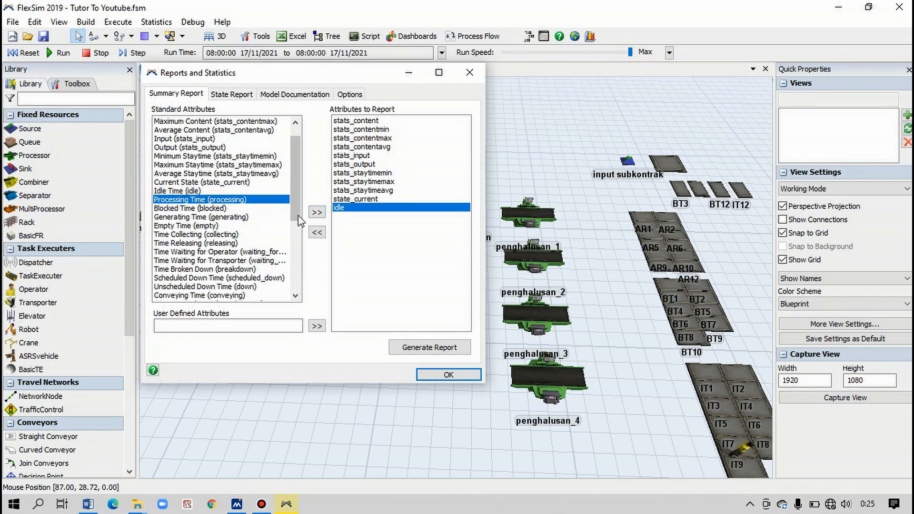
click(322, 215)
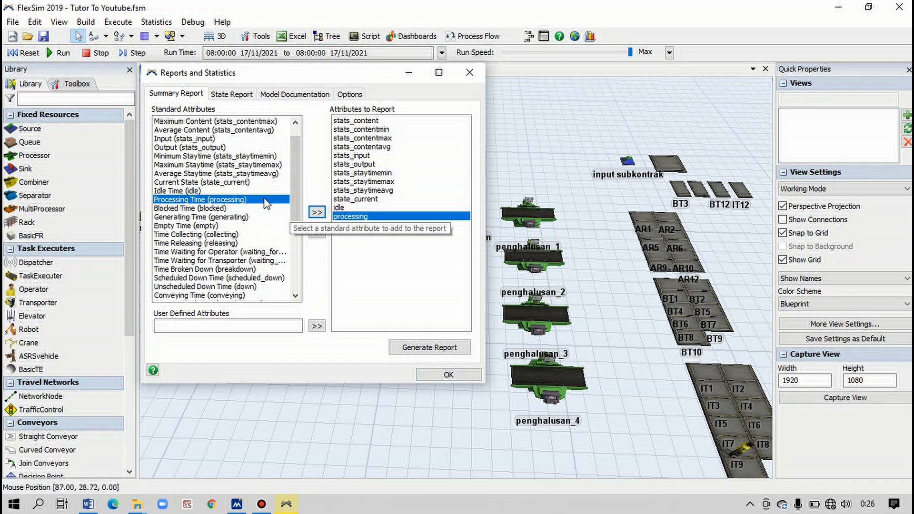
- Try to add the Maximum Staytime and Minimum Staytime attributes to the summary report
click(235, 174)
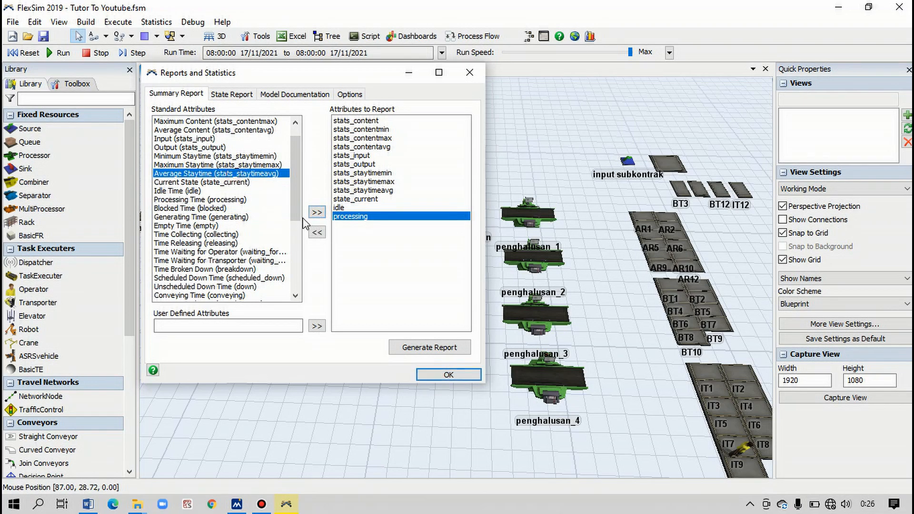
click(237, 165)
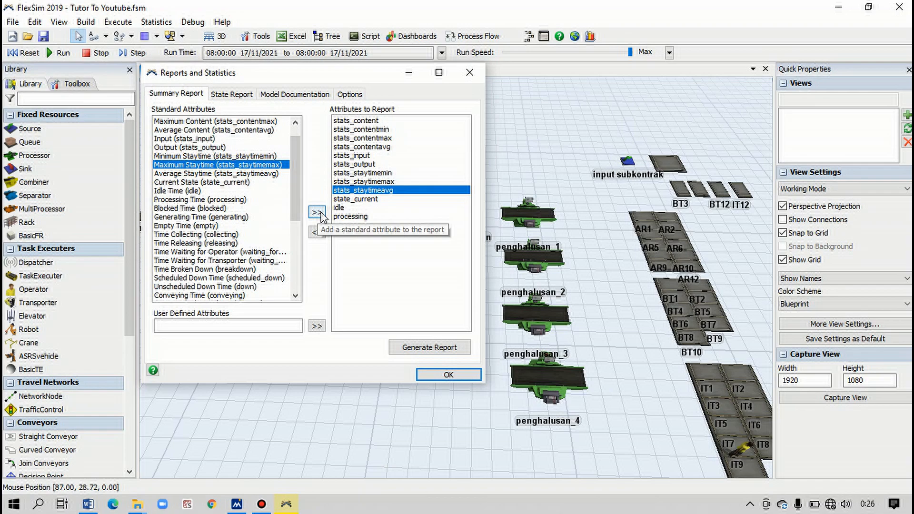
click(318, 212)
click(245, 157)
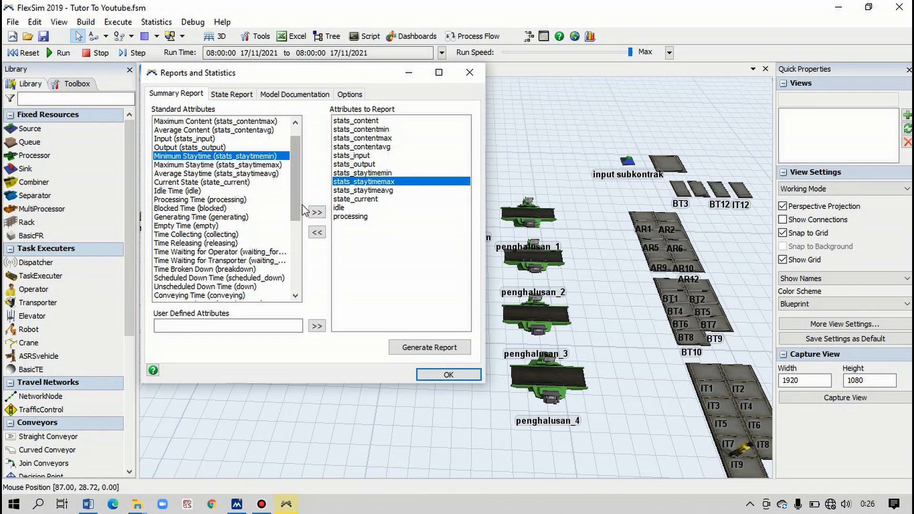
click(318, 213)
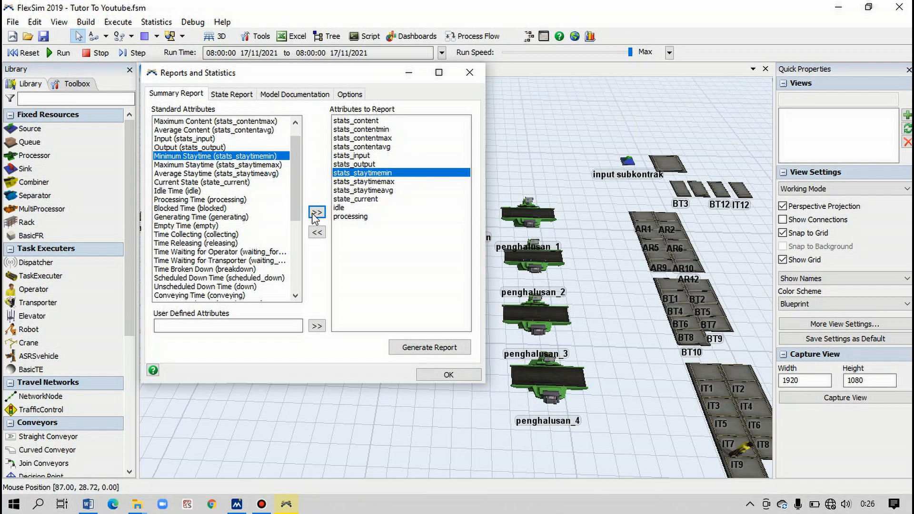
click(317, 232)
click(223, 192)
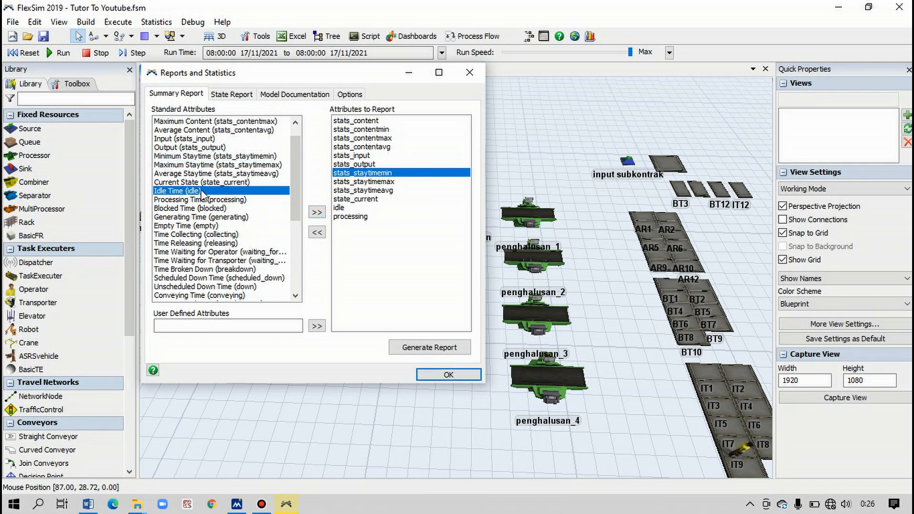
click(217, 200)
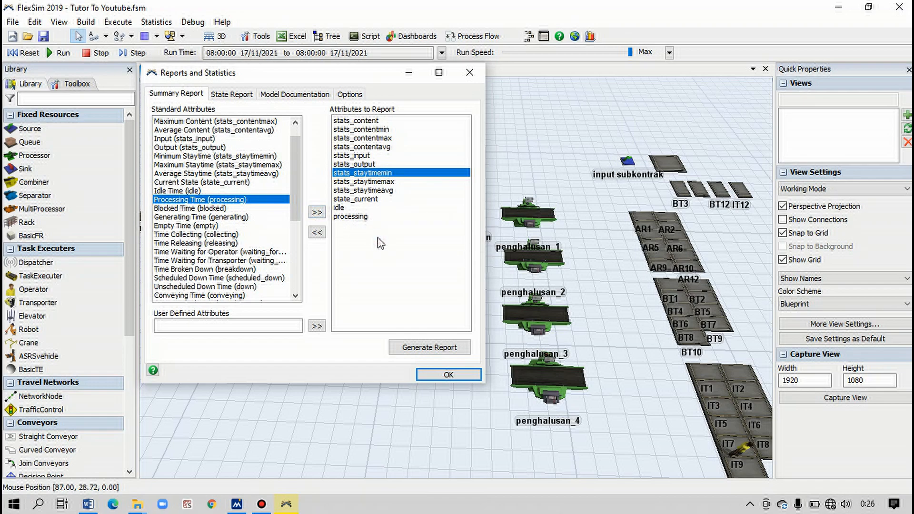
- Generate the summary report in Excel and look through its comma-separated rows
click(424, 347)
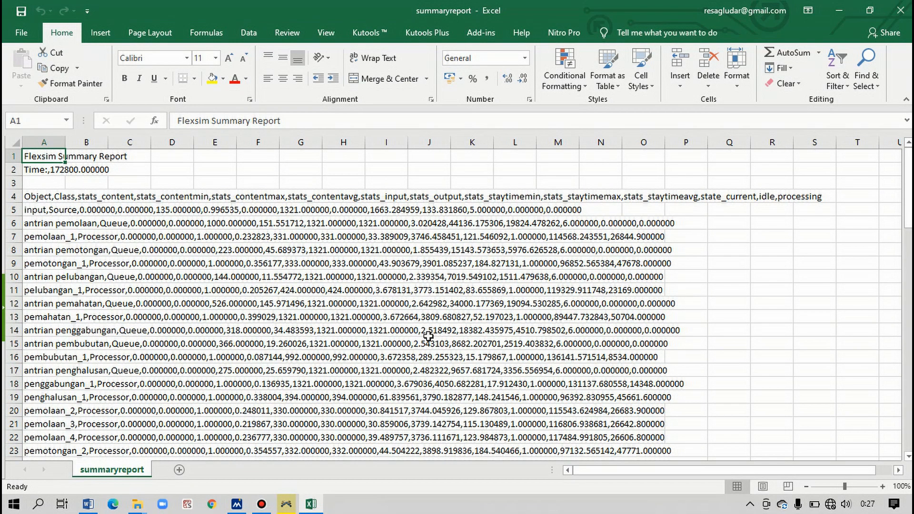
scroll(140, 268, down, 1)
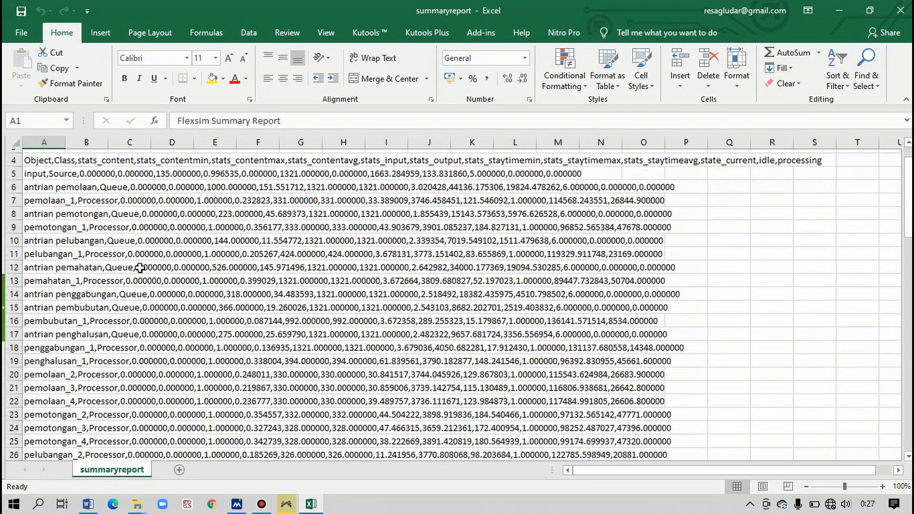
scroll(124, 260, down, 3)
scroll(71, 243, up, 4)
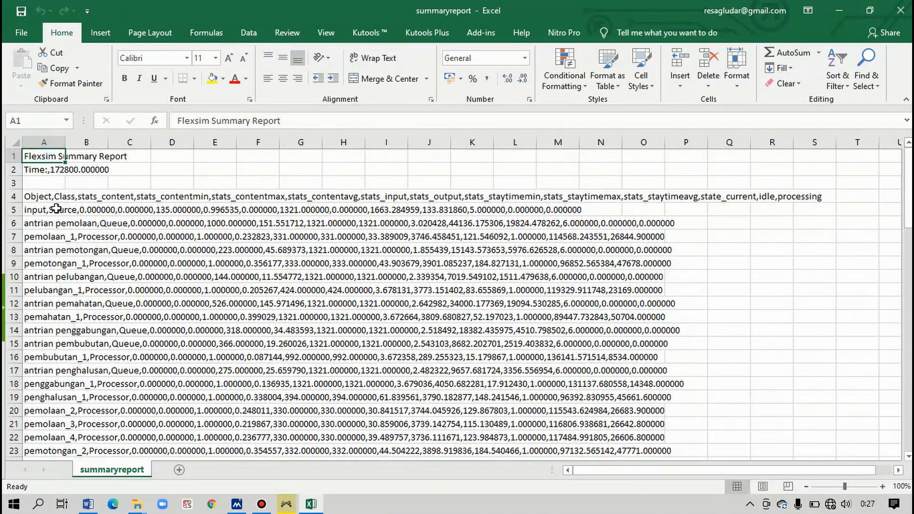
- Split column A of the summary report into separate columns with Text to Columns, using comma as an additional delimiter and General format
click(45, 141)
click(252, 31)
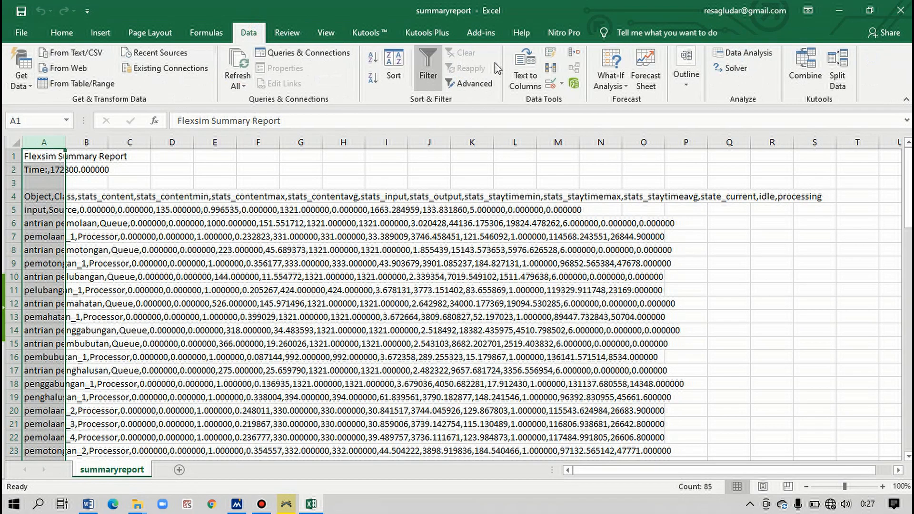
click(527, 79)
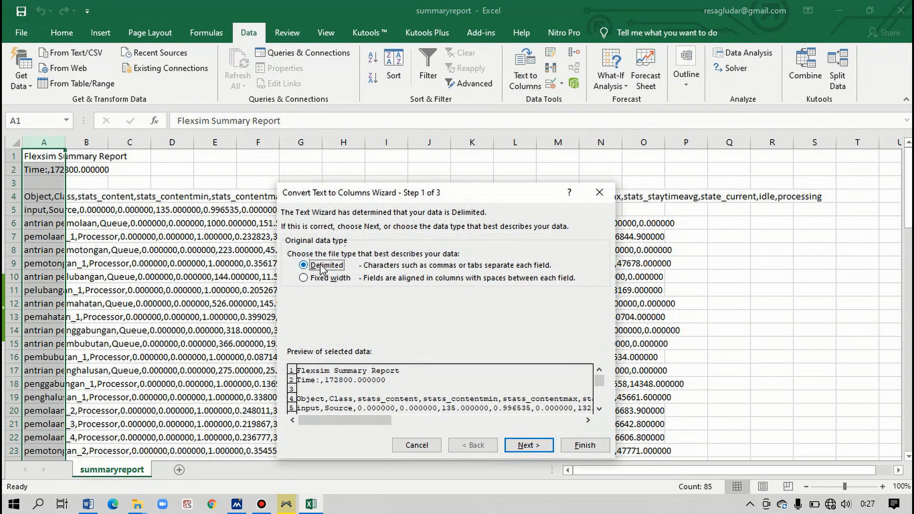
click(516, 446)
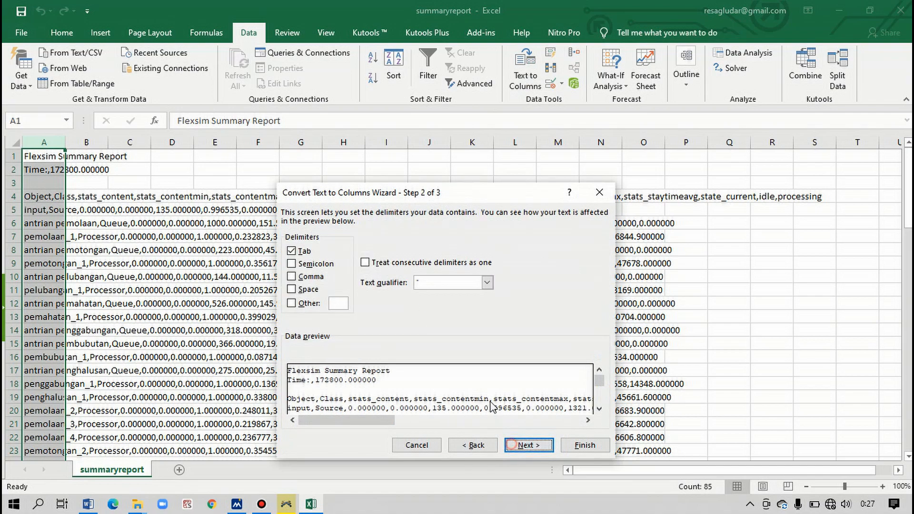
click(291, 277)
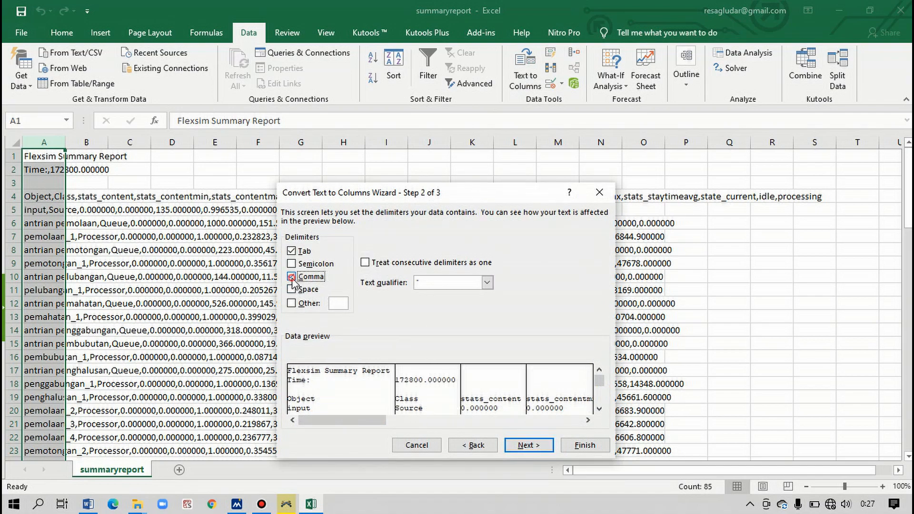
click(528, 446)
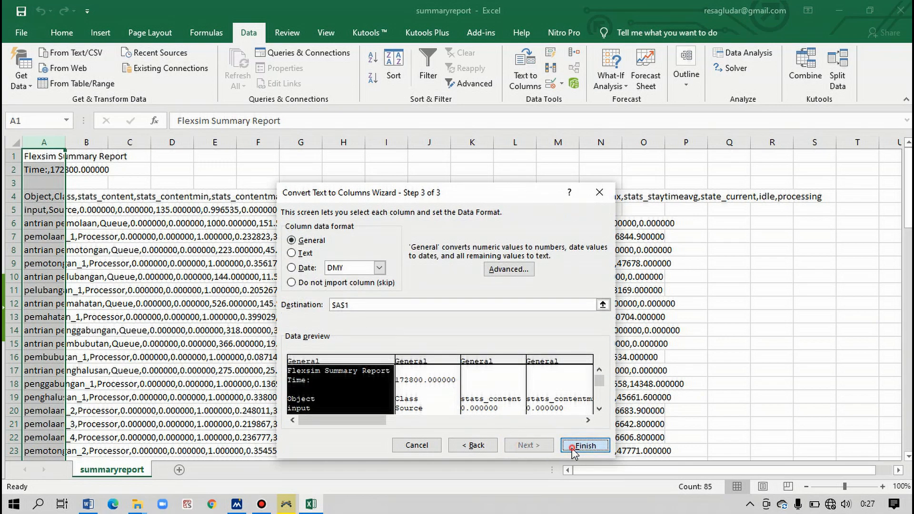
click(584, 447)
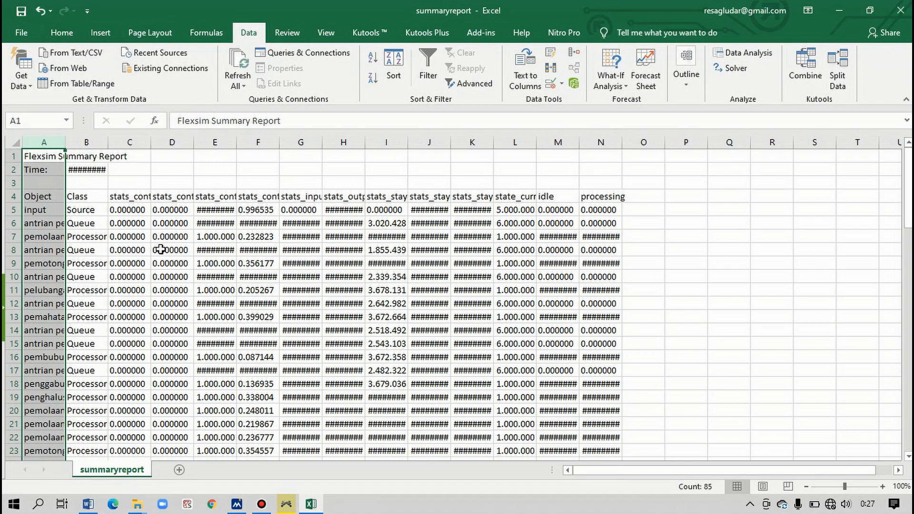
- Examine how the split report values are formatted, checking the stored value of cell E18
scroll(202, 271, down, 1)
scroll(202, 270, up, 1)
scroll(210, 244, down, 1)
scroll(210, 244, down, 3)
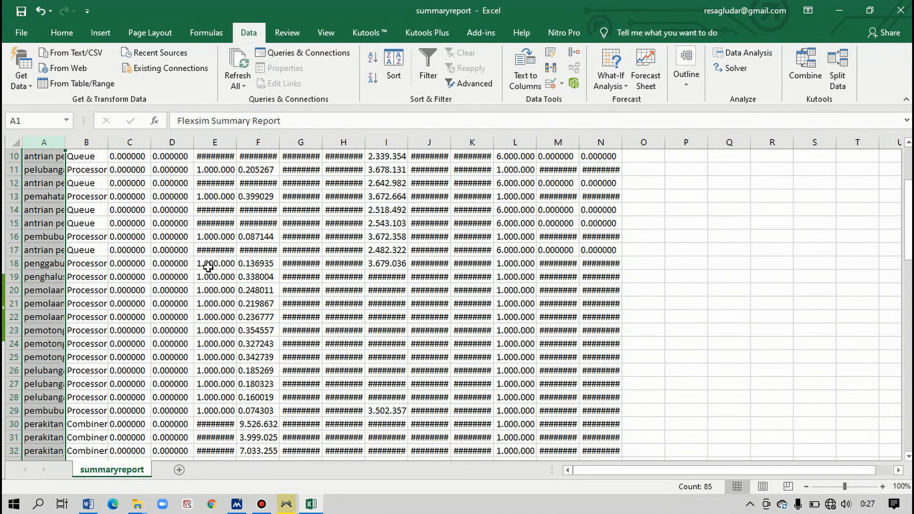
click(215, 263)
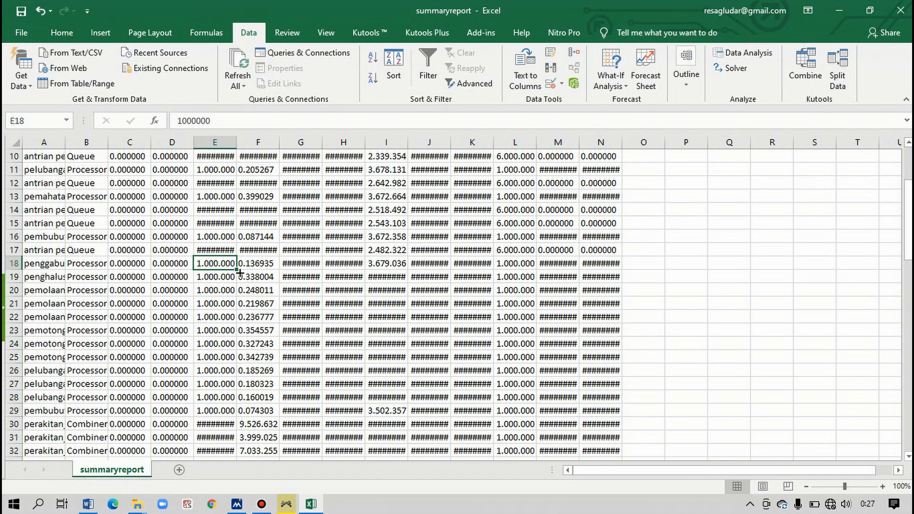
scroll(234, 285, up, 1)
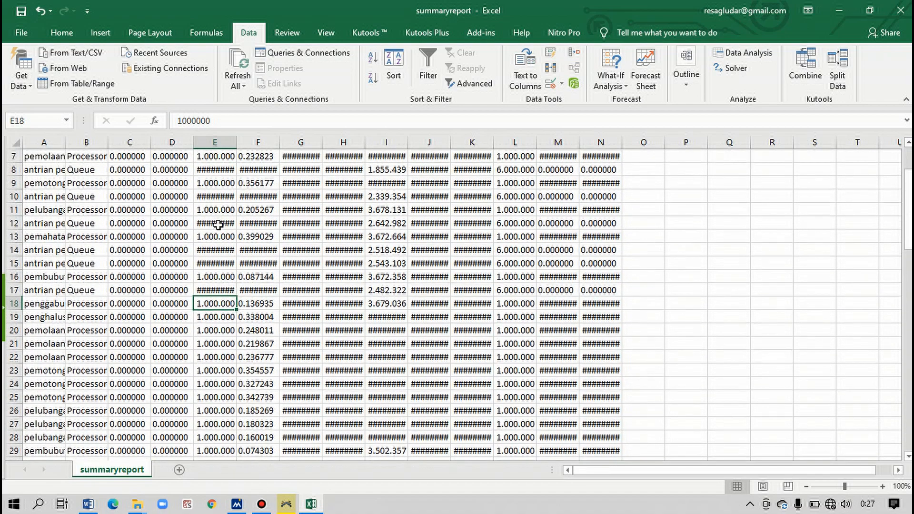
scroll(273, 248, up, 2)
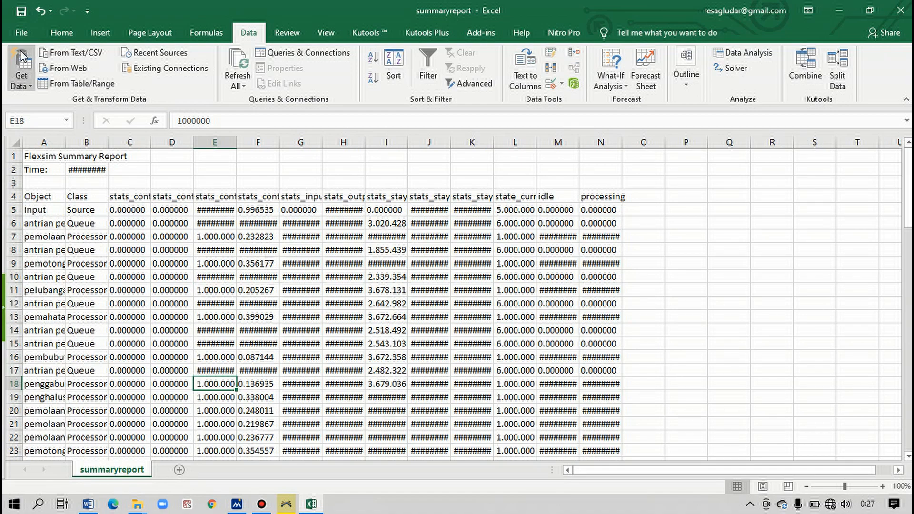
- Turn off system separators in Excel's advanced options, using a period for decimals and a comma for thousands
click(22, 32)
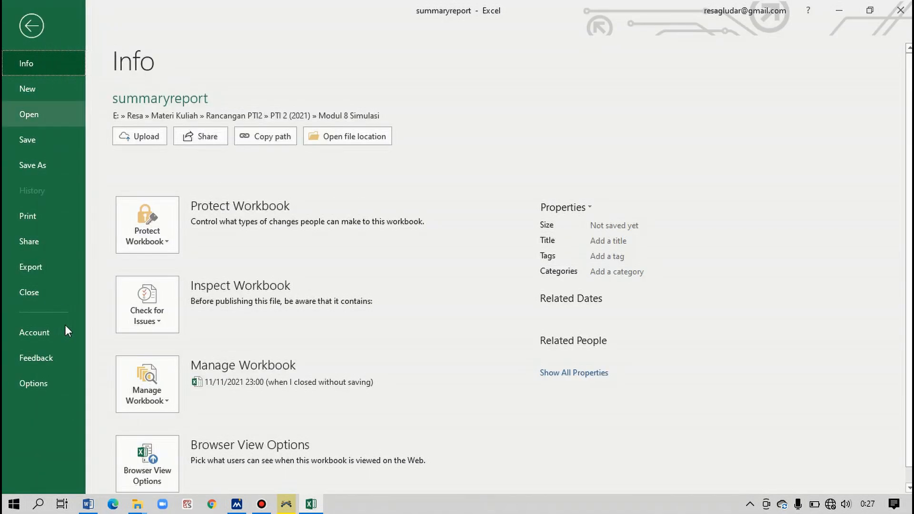
click(54, 384)
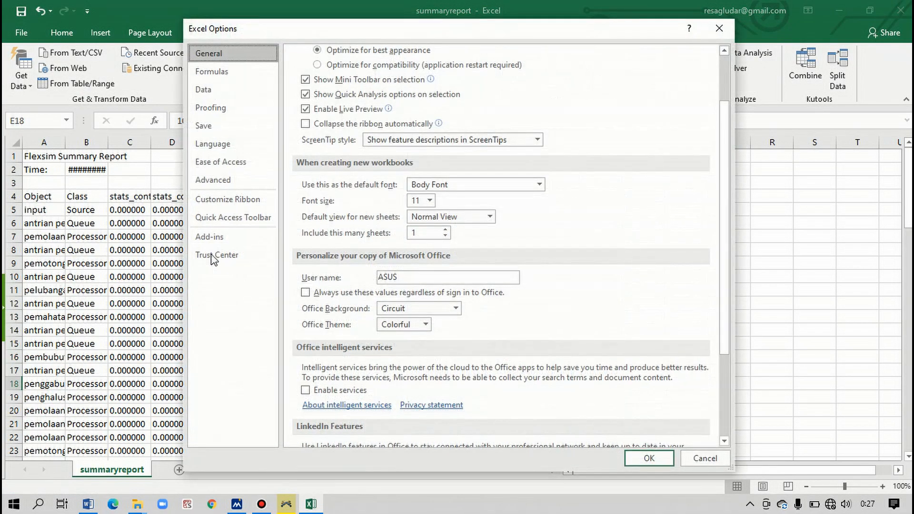
click(230, 180)
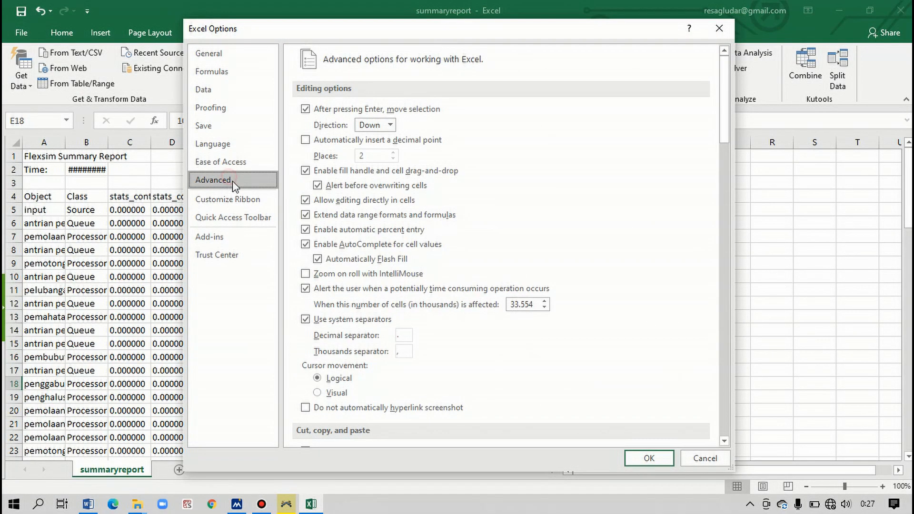
click(306, 319)
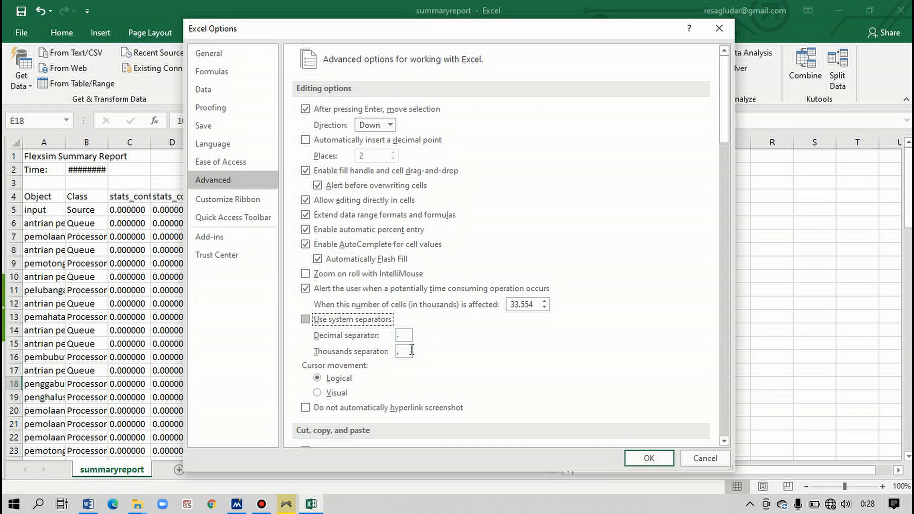
click(645, 455)
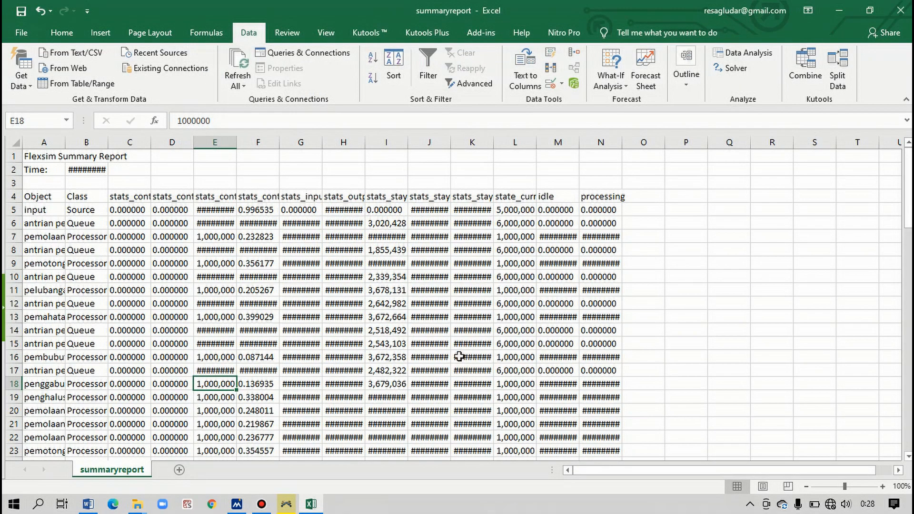
- Close the summaryreport workbook without saving its changes and generate the summary report again from FlexSim
click(901, 10)
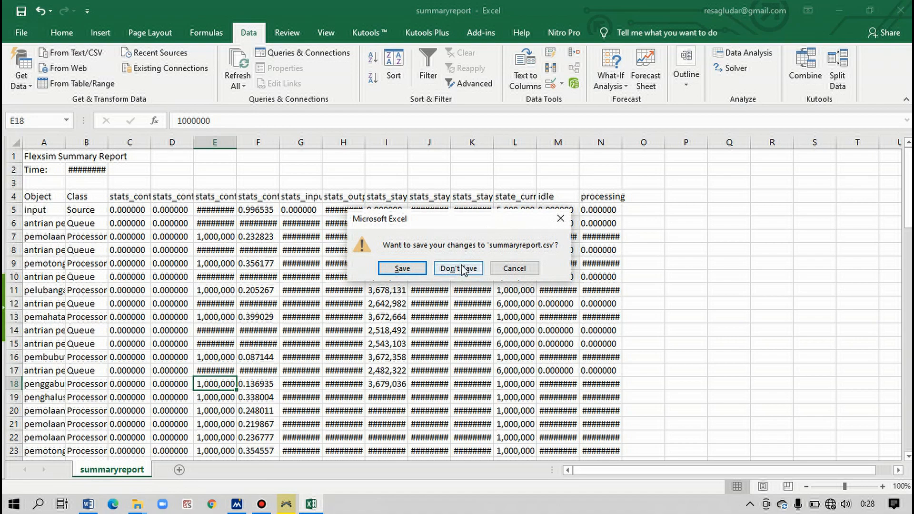
click(458, 269)
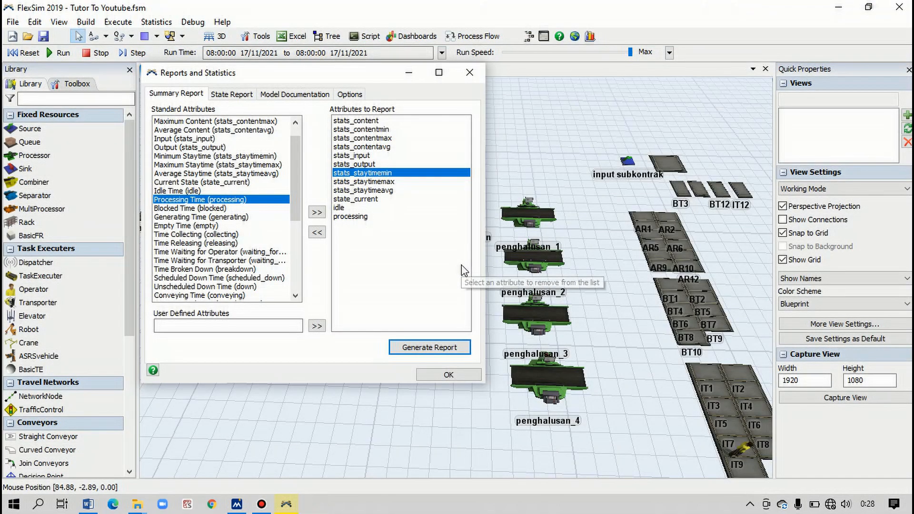
click(426, 352)
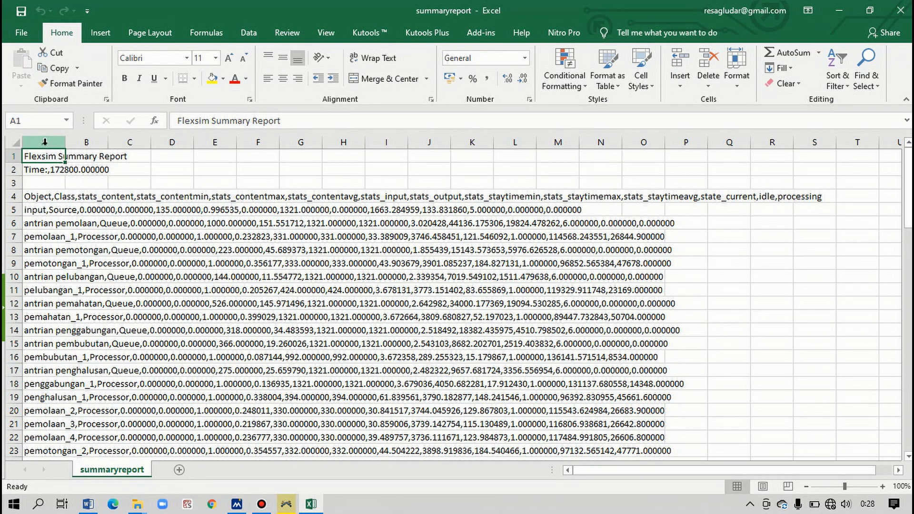
- Split column A of the regenerated summary report with Text to Columns, using Delimited type, tab and comma delimiters, and General format
click(44, 142)
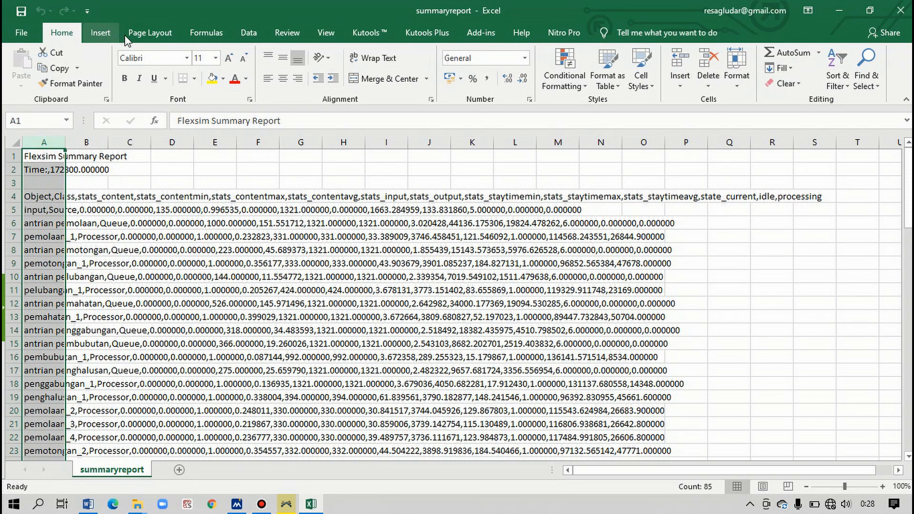
click(248, 33)
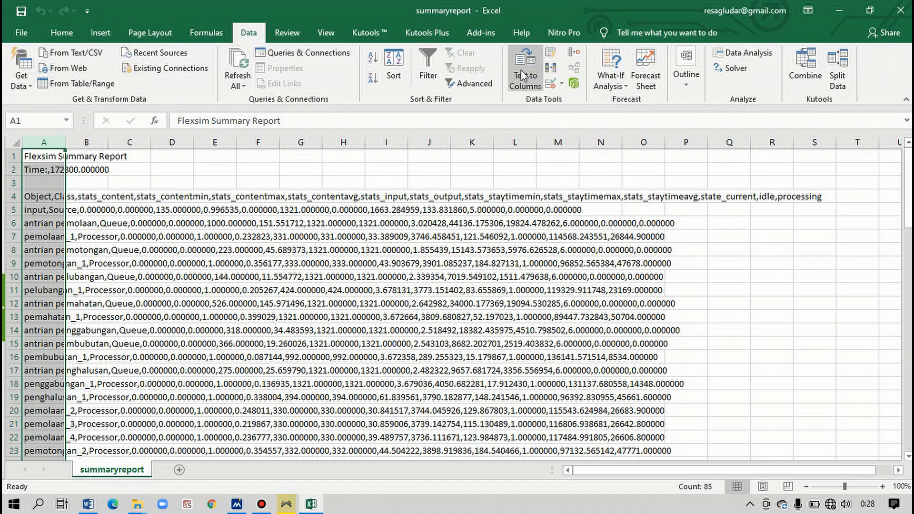
click(523, 75)
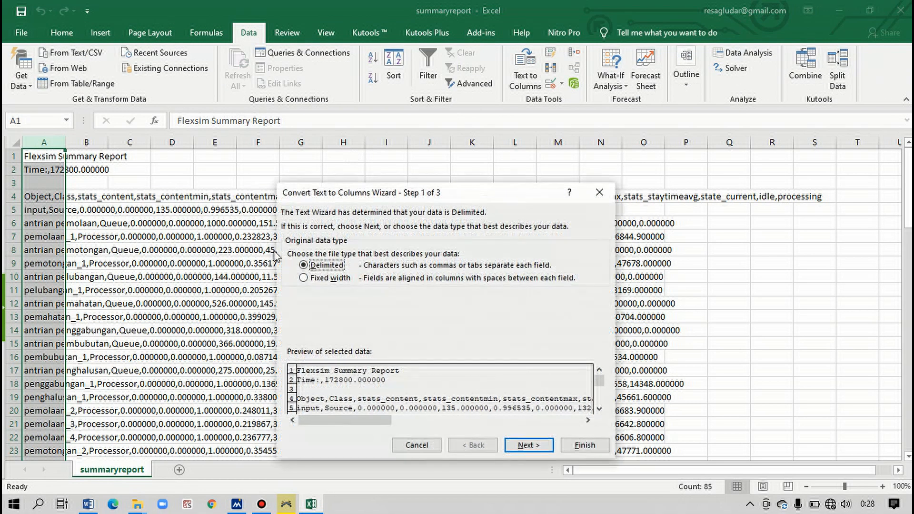
click(548, 447)
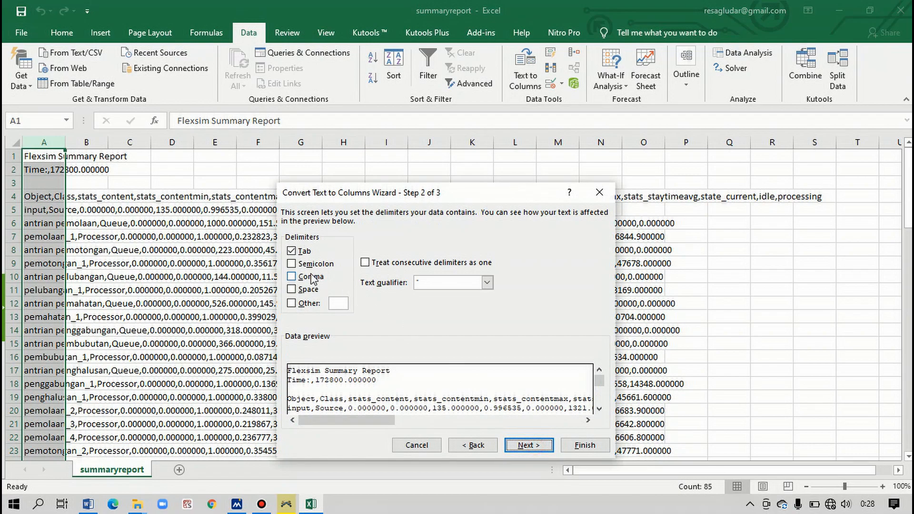
click(309, 277)
click(529, 445)
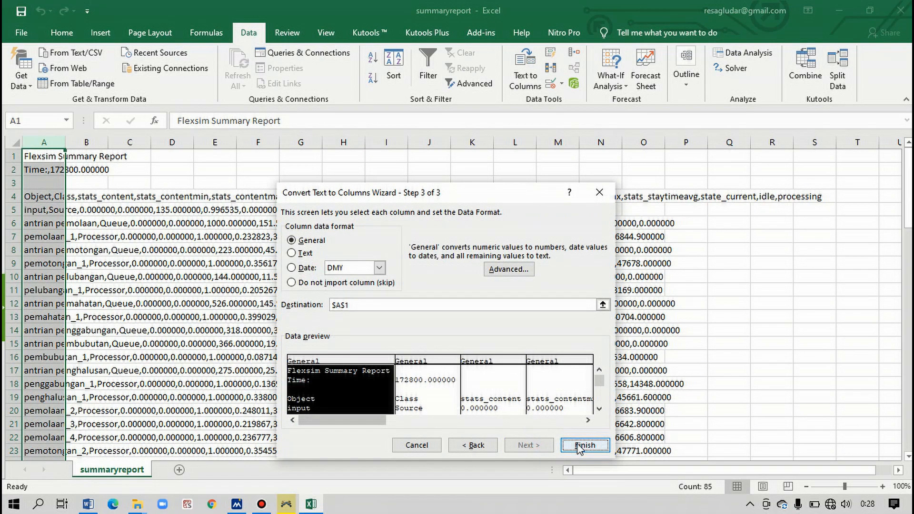
click(584, 445)
- Examine the split summary report from the header row down to the operator rows, checking how the decimal values read
scroll(324, 275, down, 1)
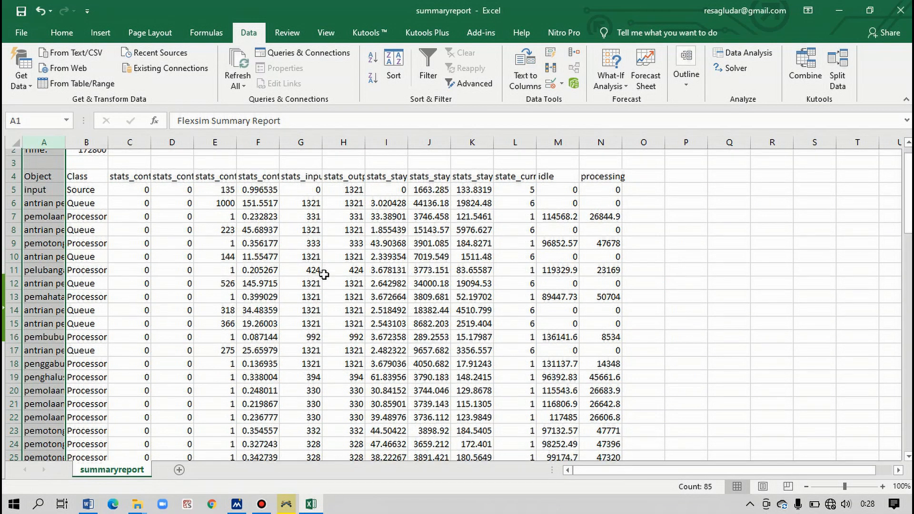
scroll(224, 235, up, 1)
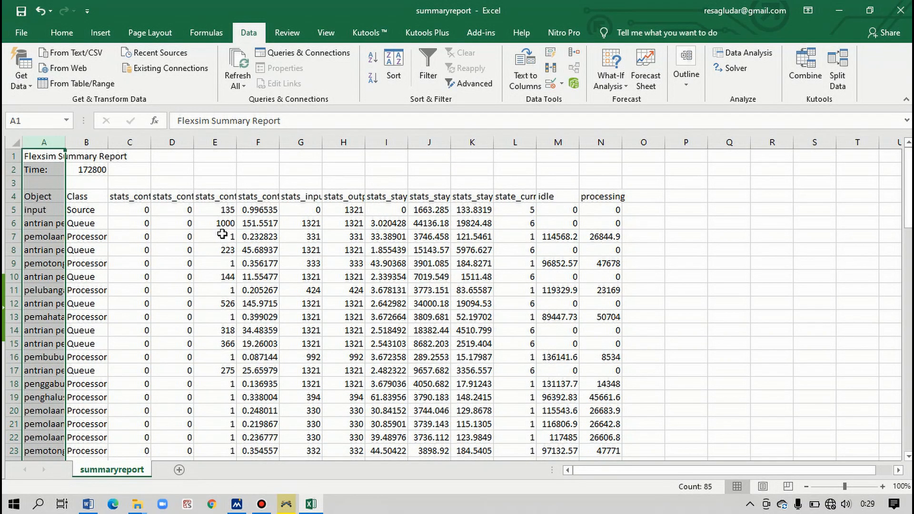
scroll(231, 235, down, 1)
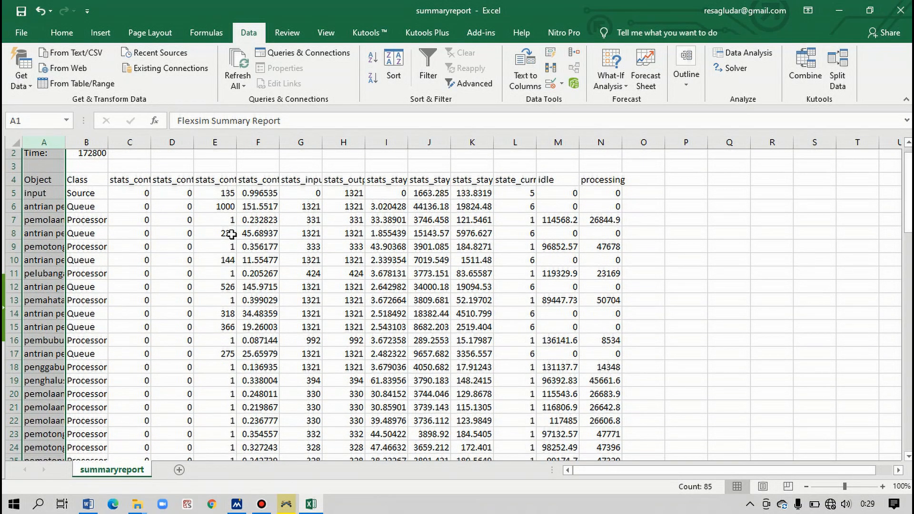
scroll(231, 234, down, 20)
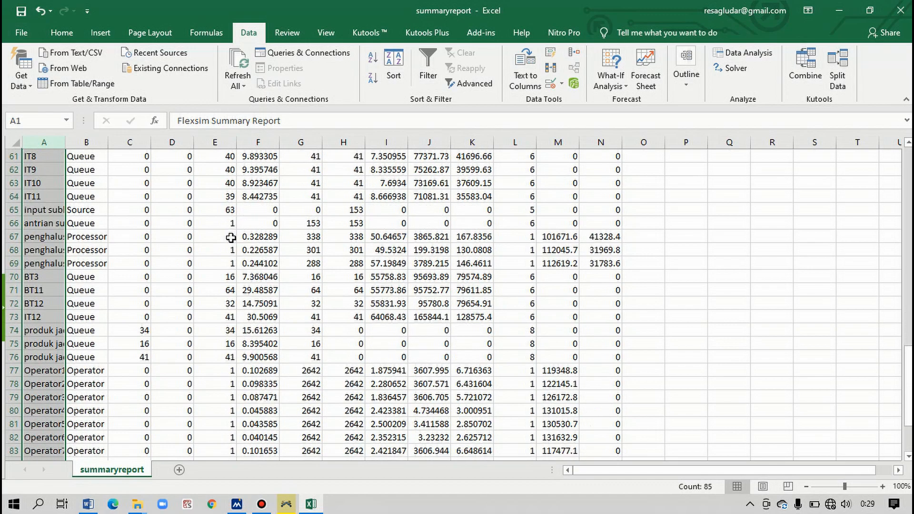
scroll(230, 238, down, 3)
scroll(230, 240, up, 4)
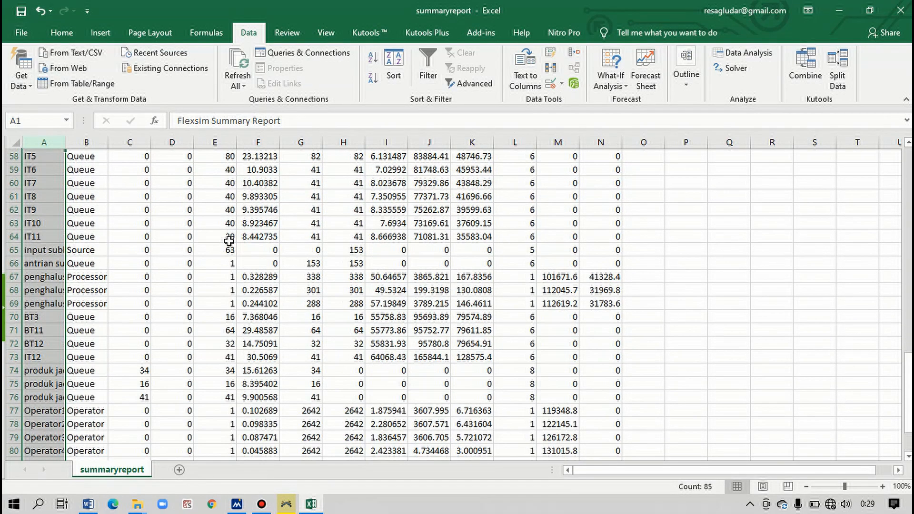
scroll(229, 242, up, 19)
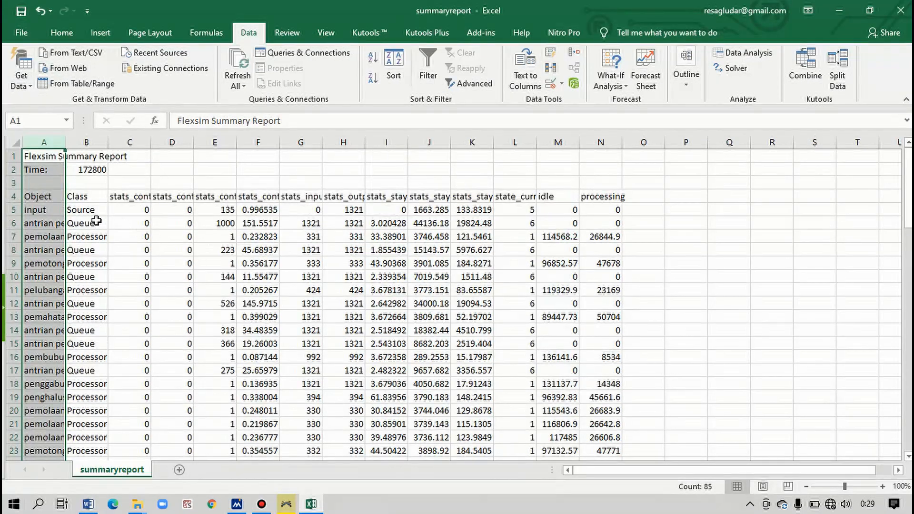
- Make the summary report's header cells A4:N4, from Object to processing, bold
drag(46, 196, 601, 196)
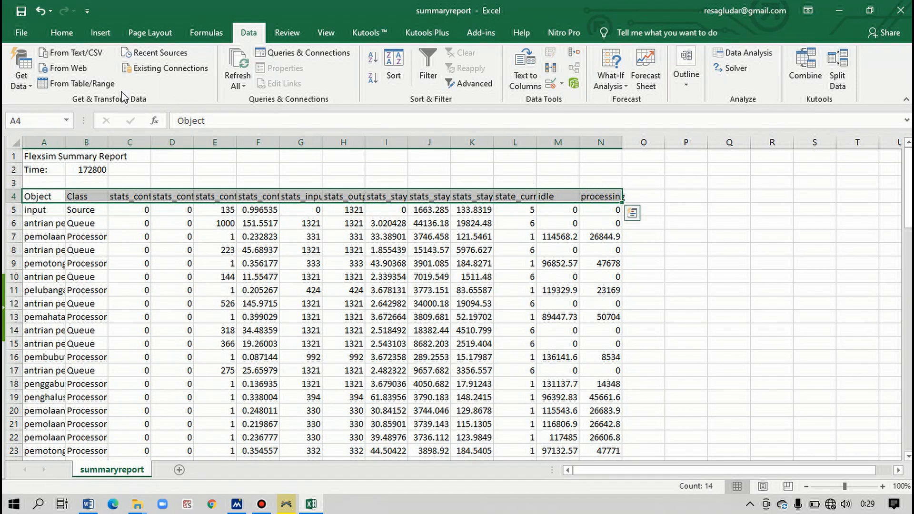
click(62, 32)
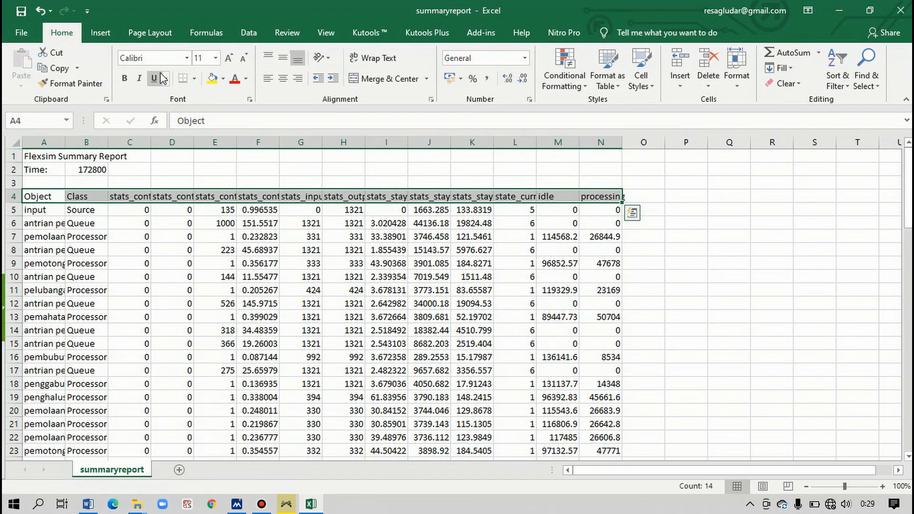
click(125, 78)
click(252, 182)
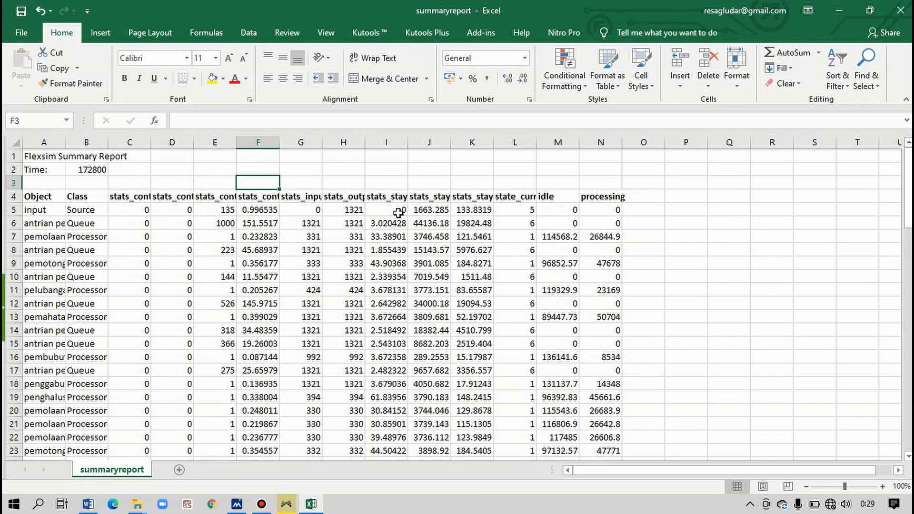
- Switch to FlexSim, add the utilize state to the State Report's states to report, and generate the report
mouse_move(137, 505)
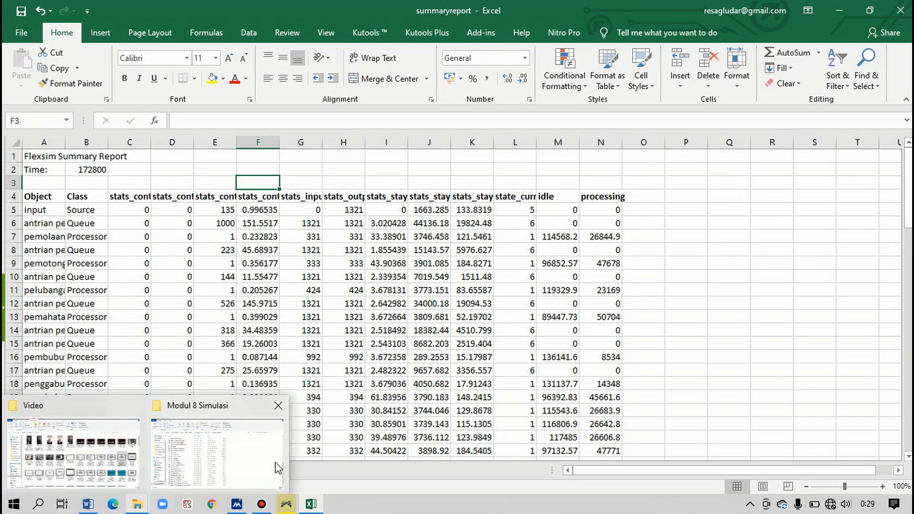
click(291, 504)
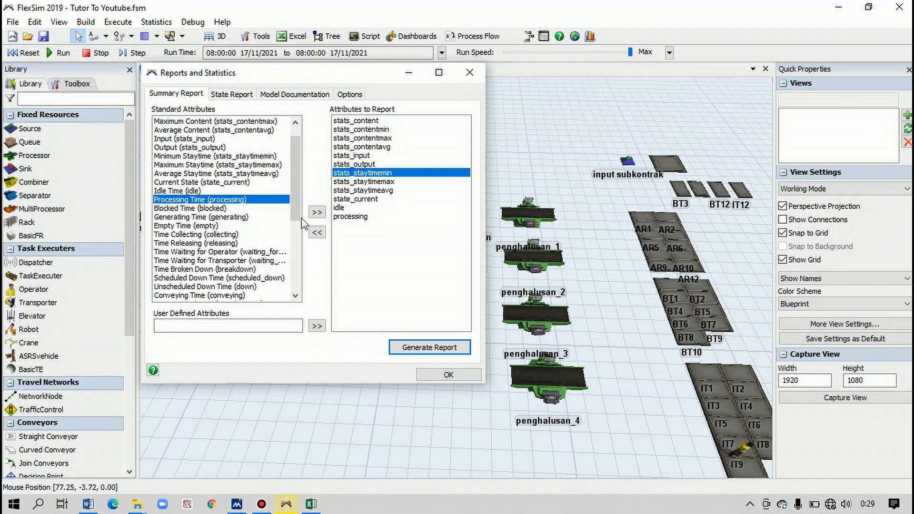
click(238, 98)
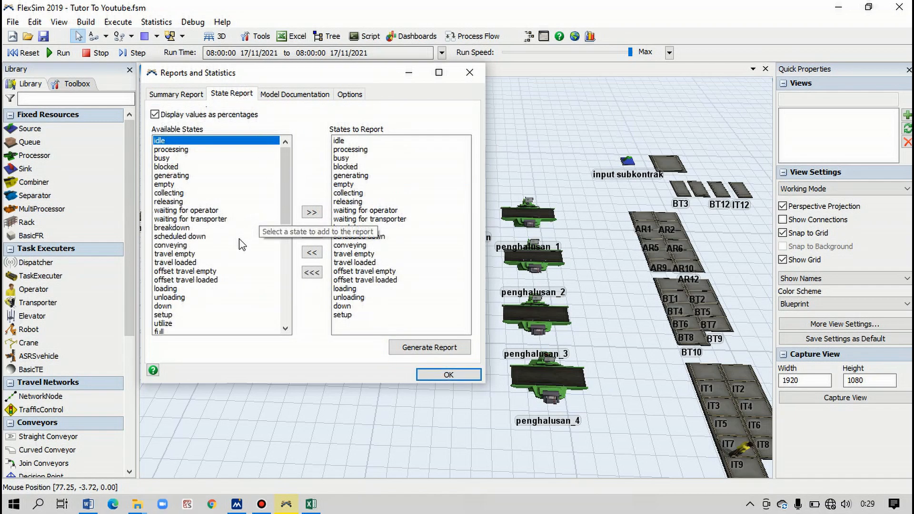
scroll(242, 250, down, 1)
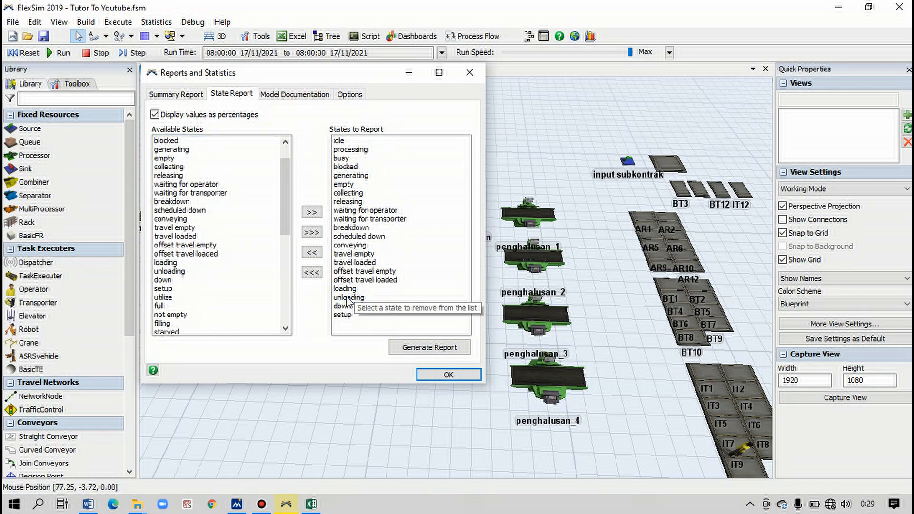
click(164, 297)
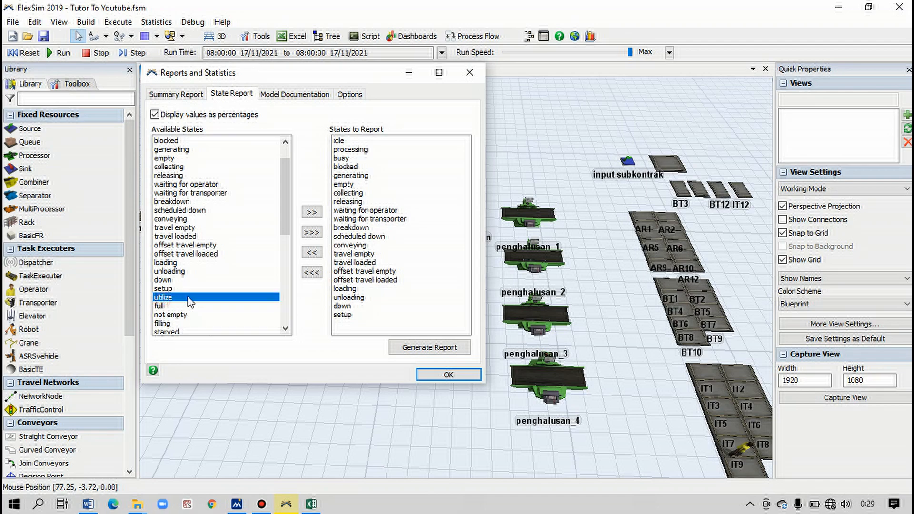
click(312, 214)
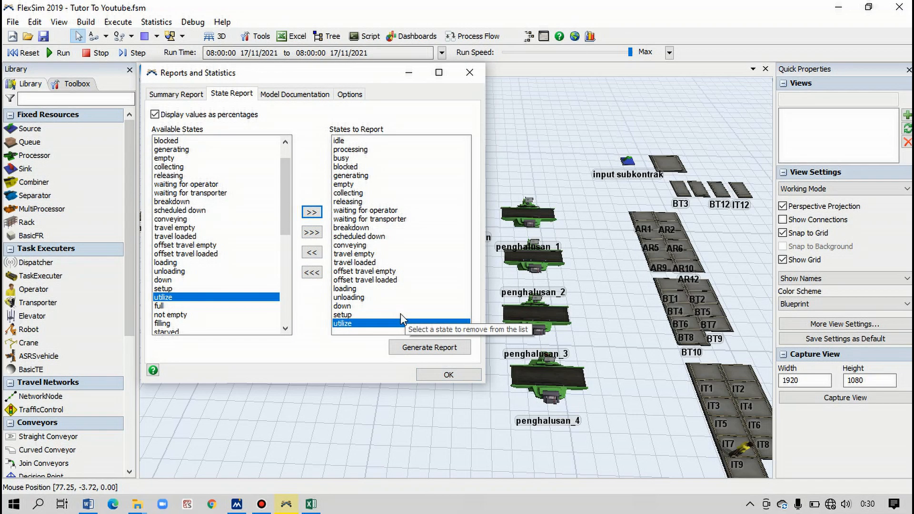
click(404, 349)
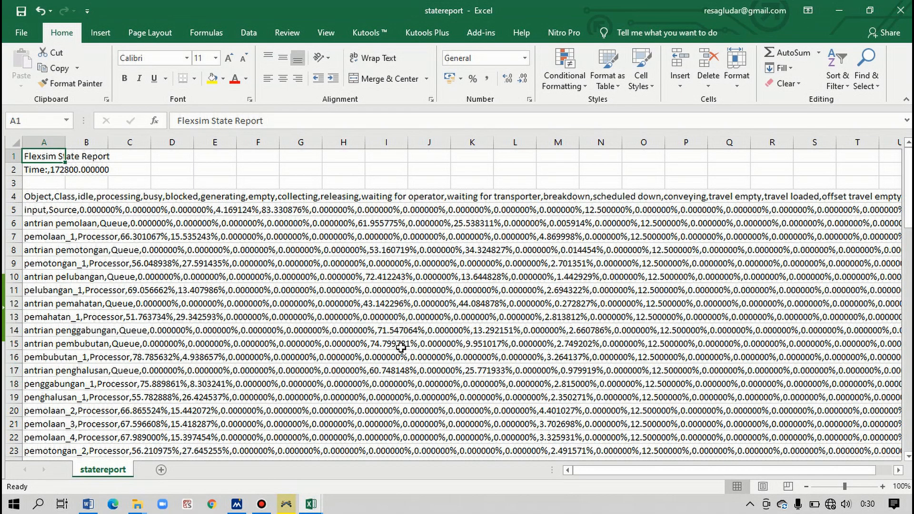
- Split column A of the state report with Text to Columns, using tab and comma delimiters and General format
click(43, 142)
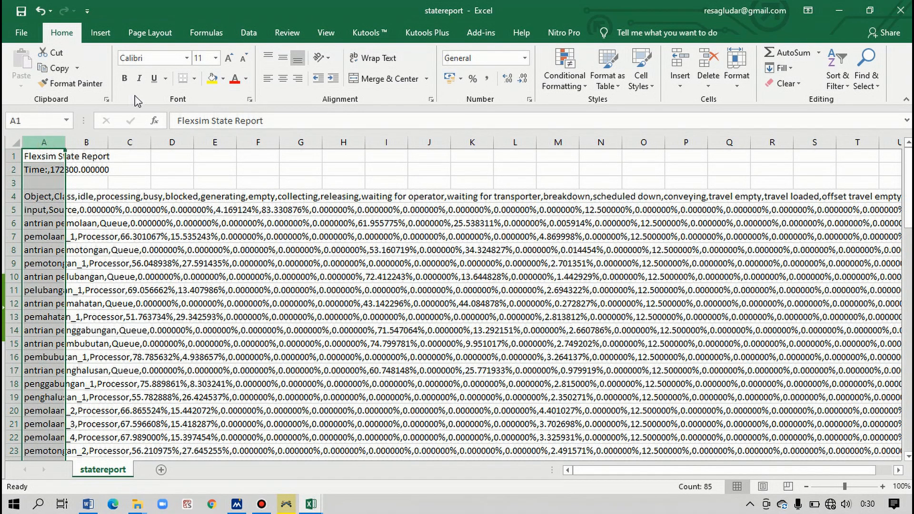
click(248, 32)
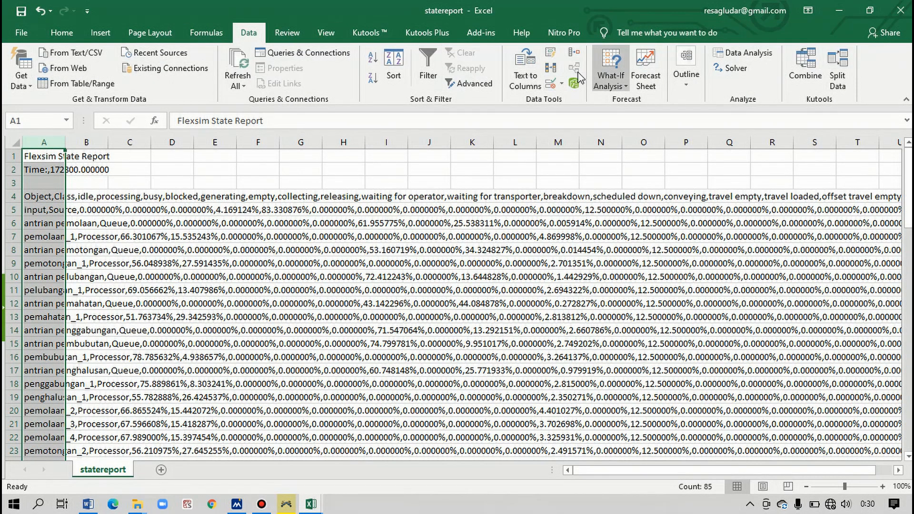
click(524, 72)
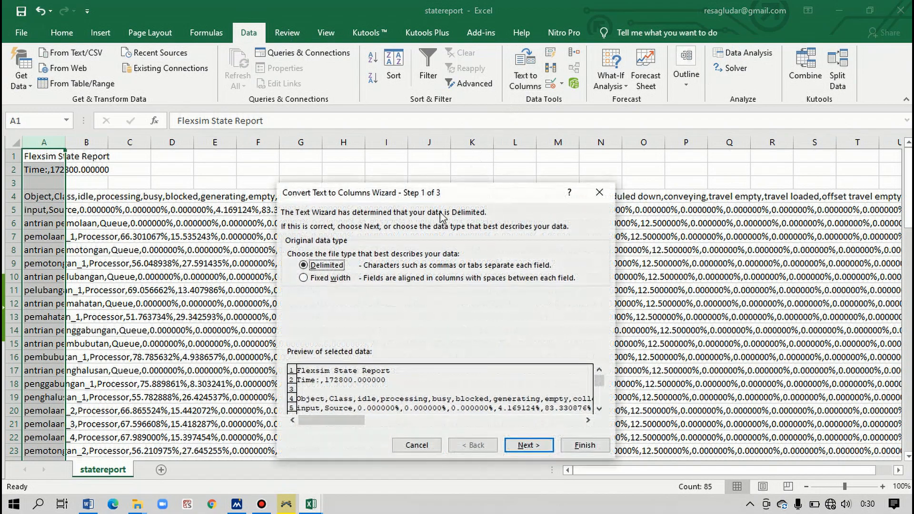
click(524, 445)
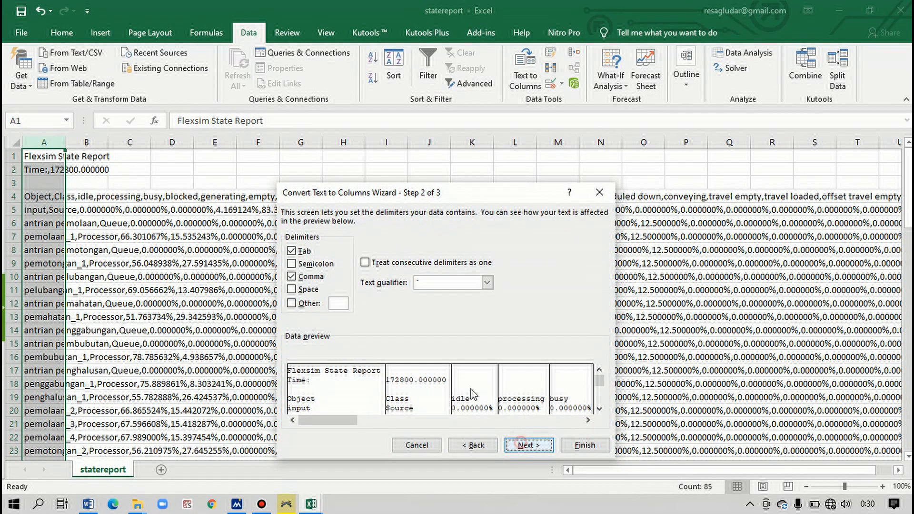
click(527, 444)
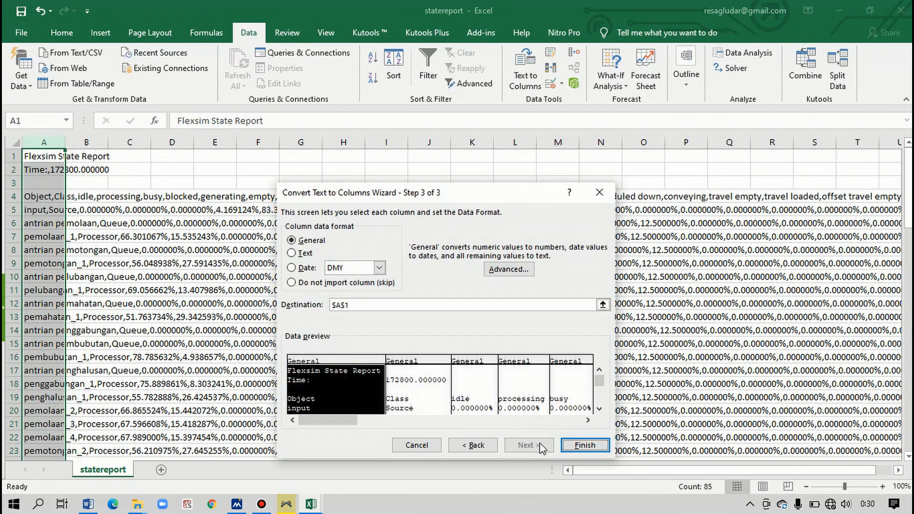
click(584, 445)
- Examine the state percentages in the split state report for all objects, from the input source down to the operators
scroll(305, 286, down, 1)
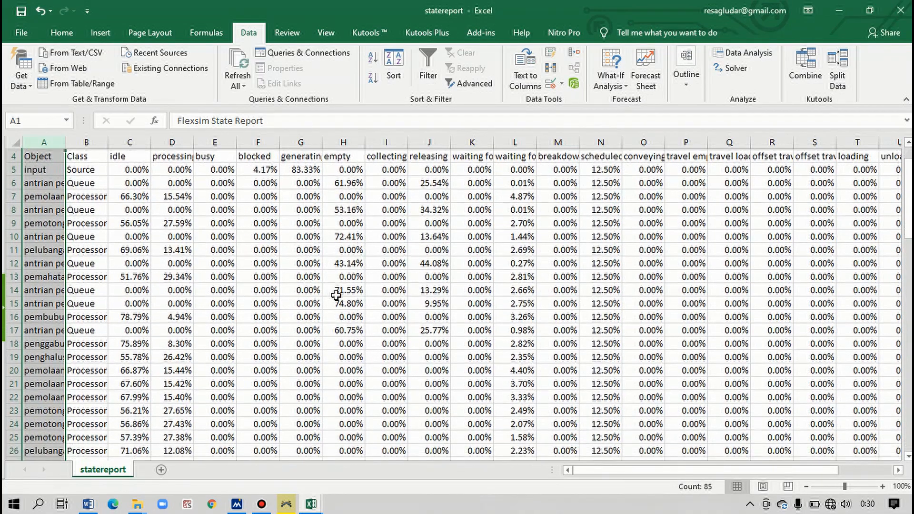
scroll(324, 296, up, 1)
mouse_move(582, 476)
mouse_down()
mouse_move(661, 476)
mouse_move(601, 463)
mouse_move(579, 471)
mouse_up()
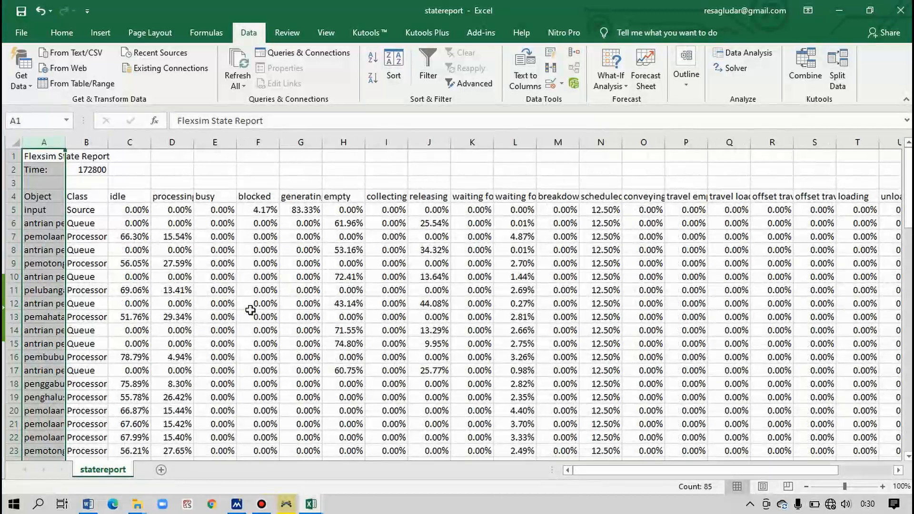
scroll(250, 310, down, 4)
scroll(250, 309, down, 14)
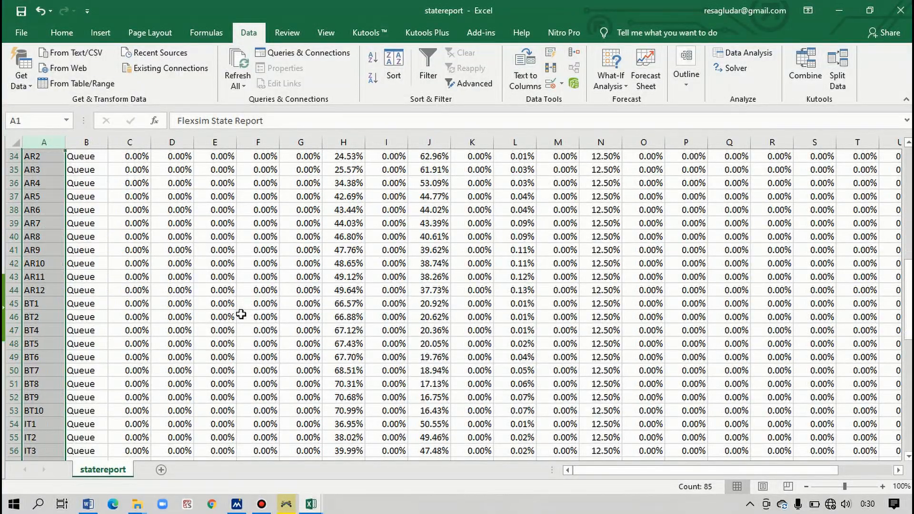
scroll(241, 314, down, 7)
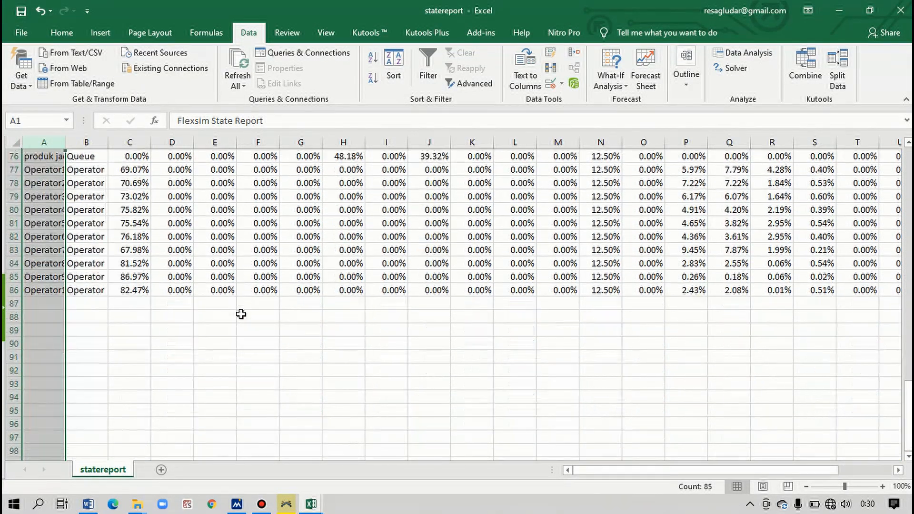
scroll(241, 314, up, 12)
scroll(242, 314, up, 13)
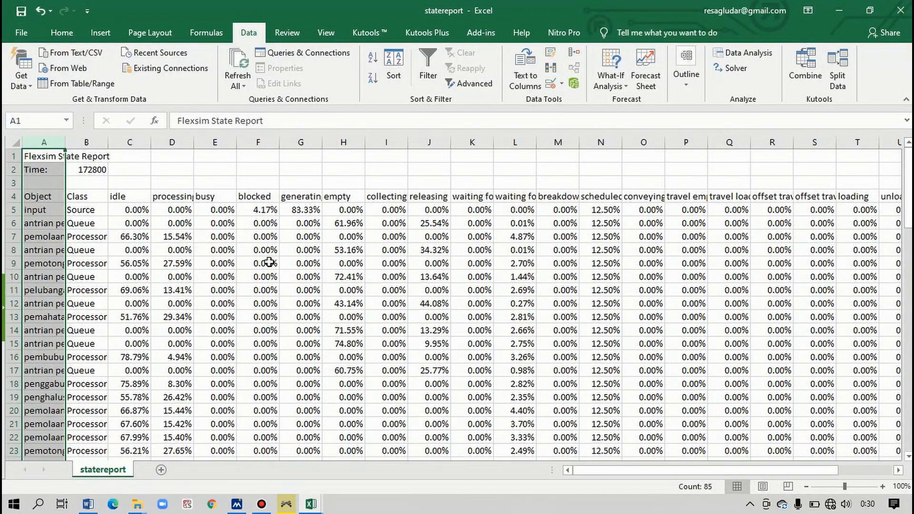
- Bring up the summaryreport workbook, switch back to FlexSim, and close the Reports and Statistics dialog
mouse_move(311, 505)
click(256, 461)
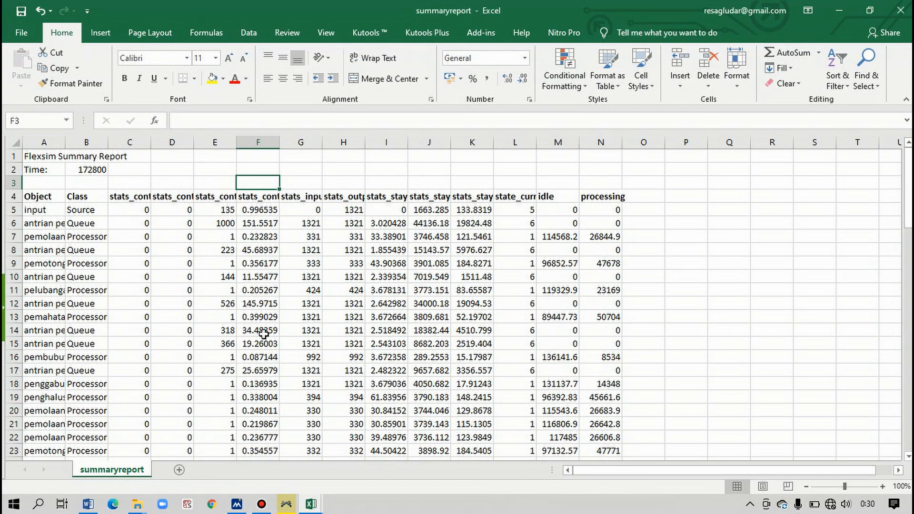
click(237, 504)
click(236, 504)
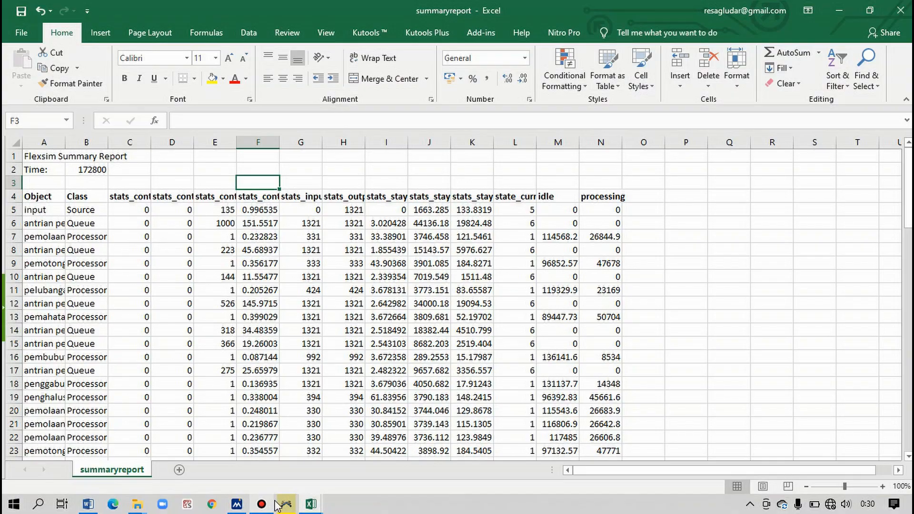
click(286, 505)
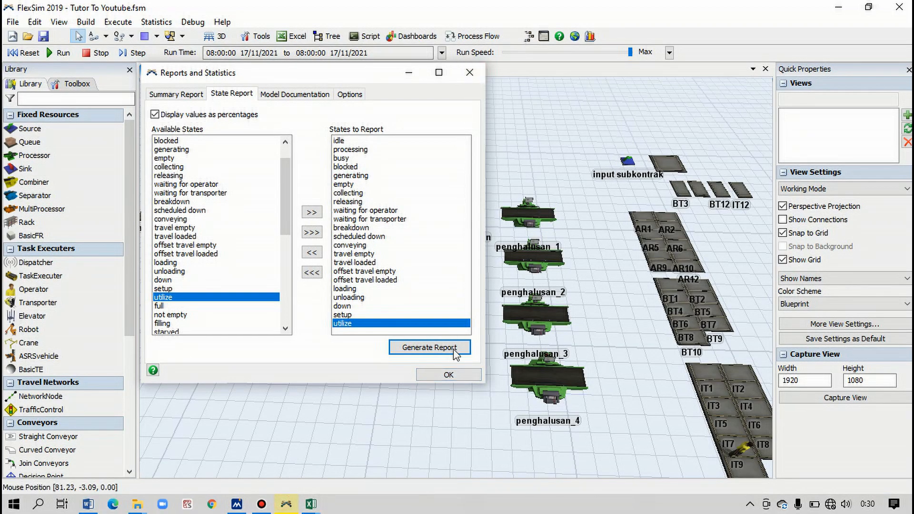
click(450, 375)
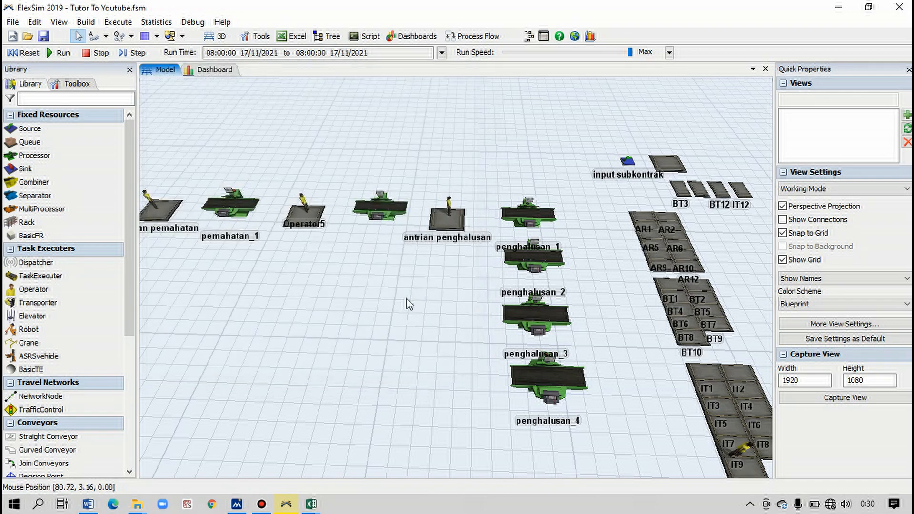